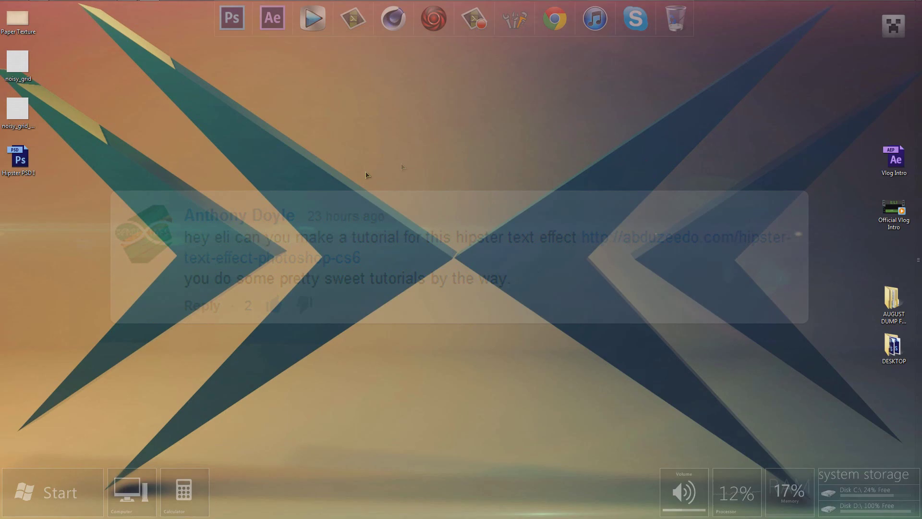
Step: Review the finished Hipster PSD in Photoshop and locate the noisy_grid texture files on the desktop
click(129, 8)
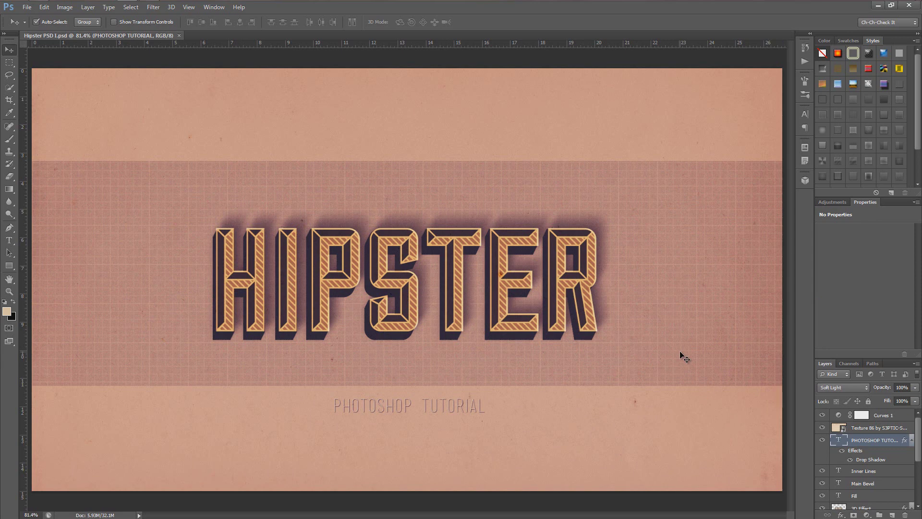
click(877, 7)
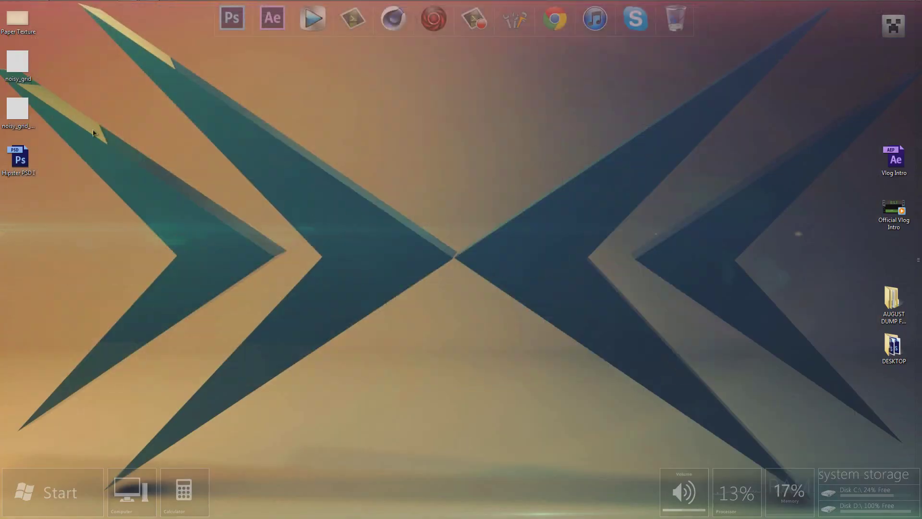
drag(74, 133, 8, 82)
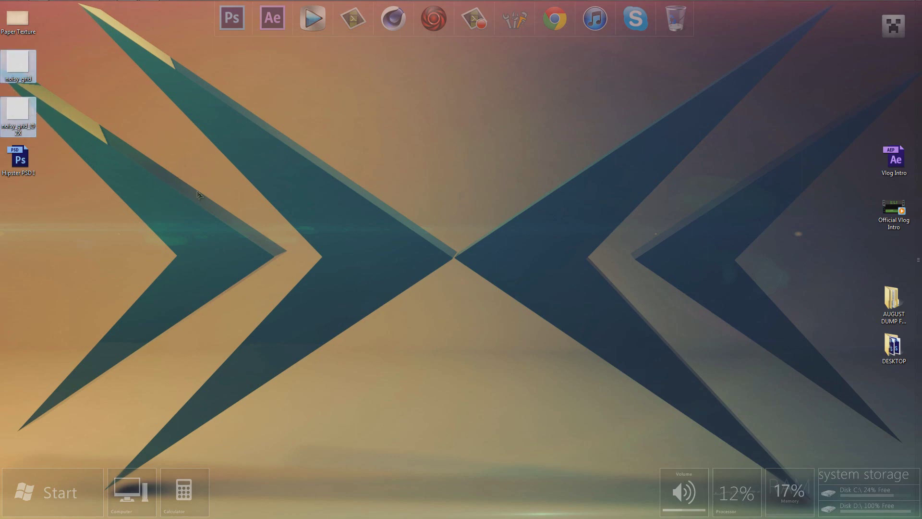
click(138, 155)
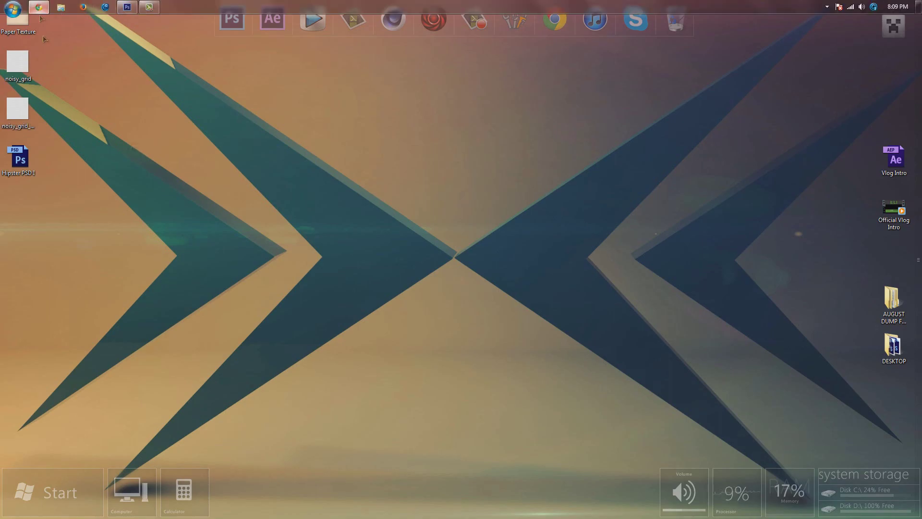
Step: Switch to Chrome and review the Lost Type pages for the Sullivan and Mensch fonts and the Subtle Patterns page
click(39, 6)
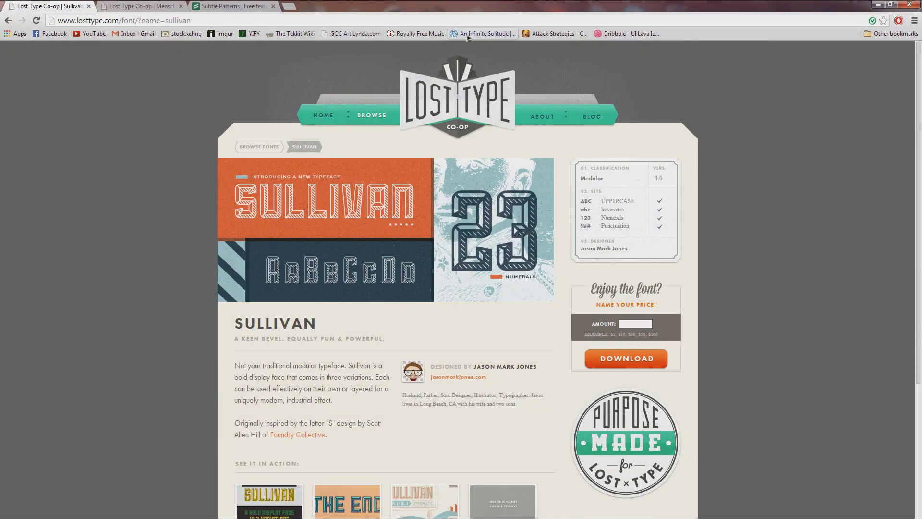
click(236, 7)
click(146, 6)
click(68, 6)
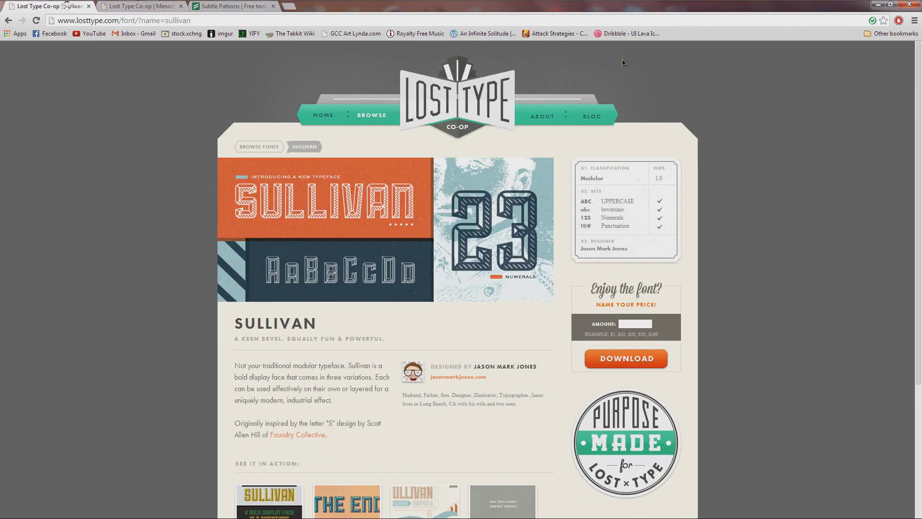
click(878, 5)
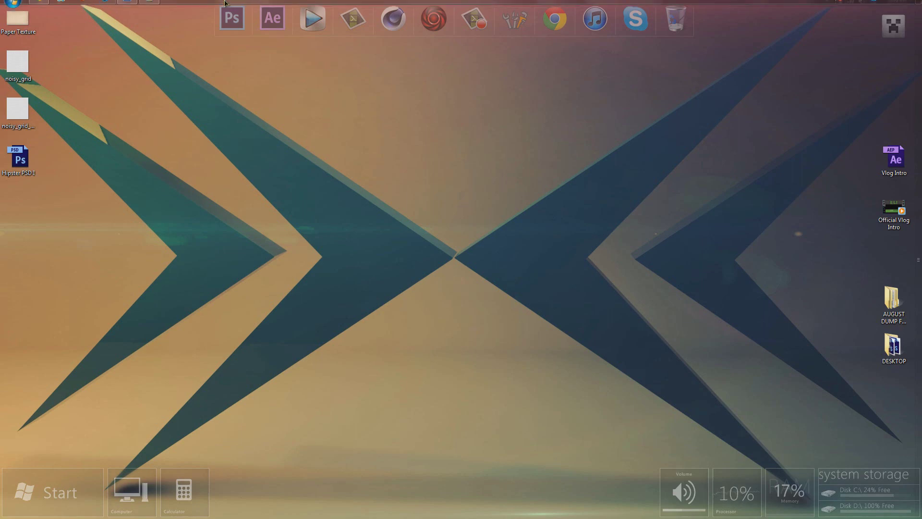
Step: Switch to Photoshop, create a 1920 x 1080 px document at 72 pixels/inch named "Whatever I want", and close the Hipster PSD
click(128, 7)
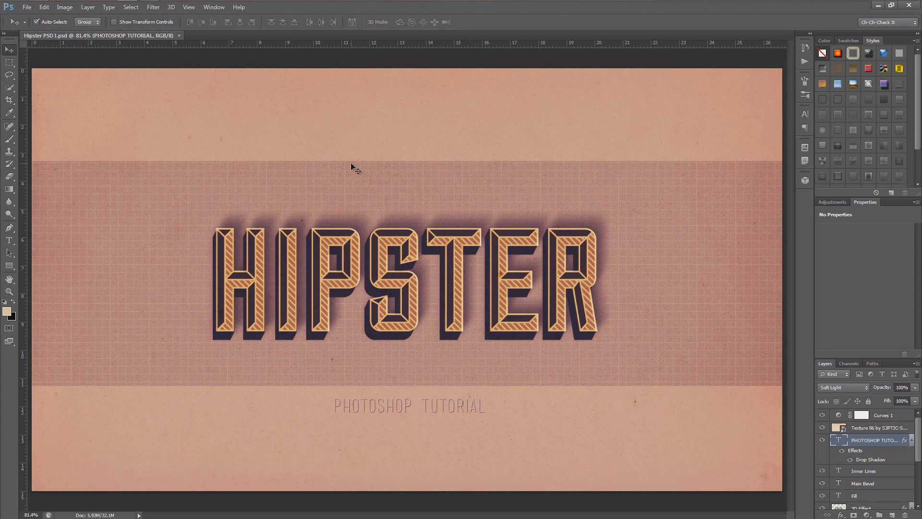
key(ctrl+n)
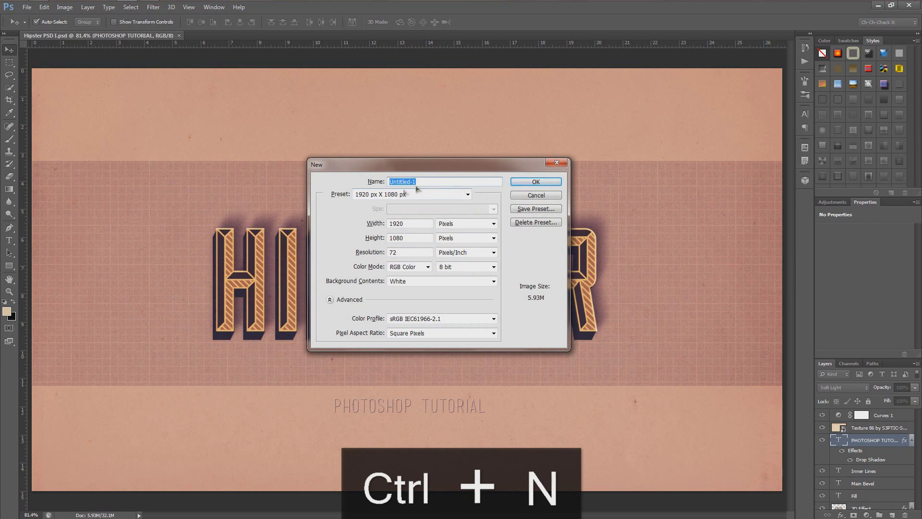
text(Whatever I want)
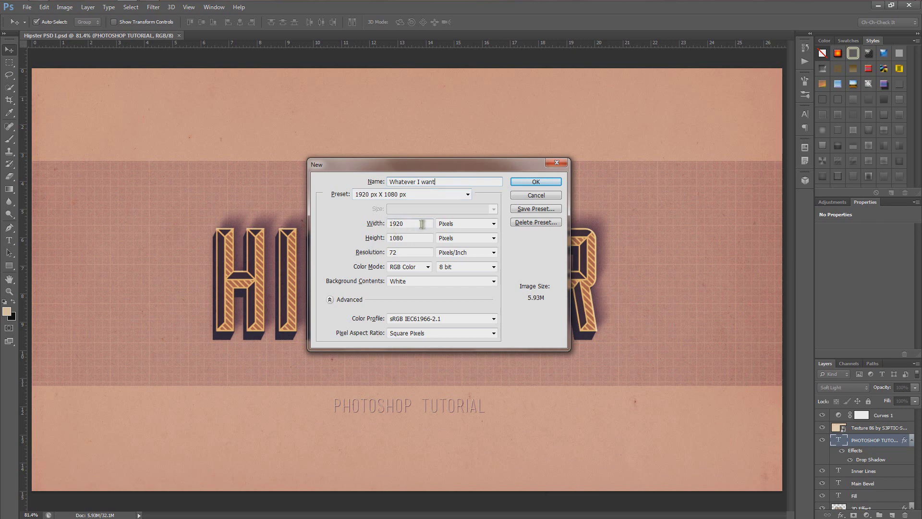
double_click(401, 237)
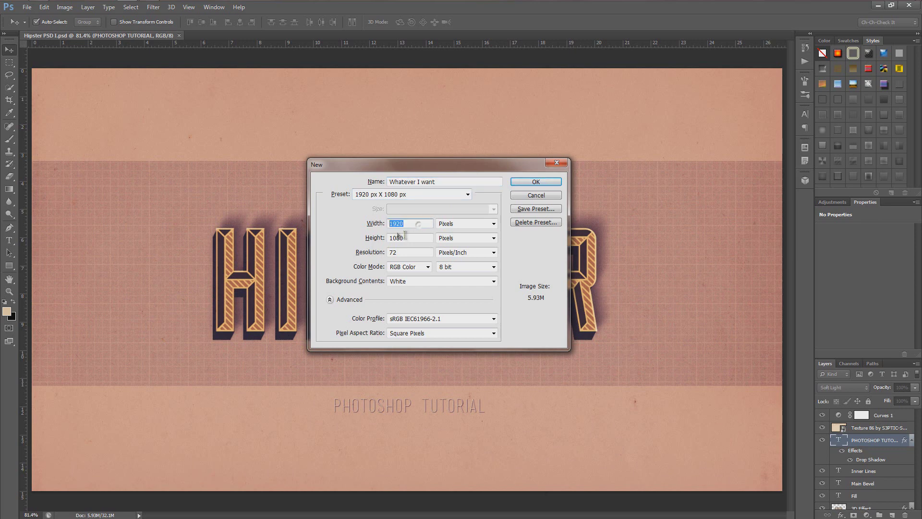
click(536, 181)
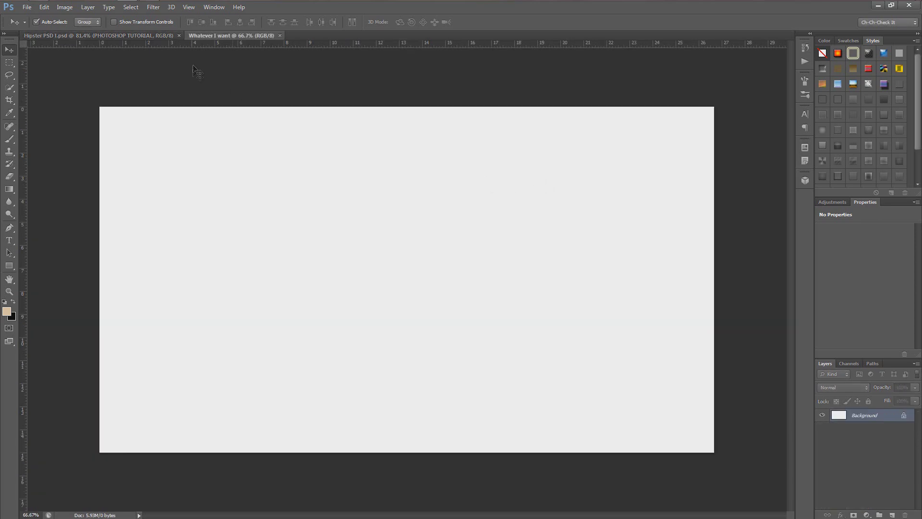
click(179, 35)
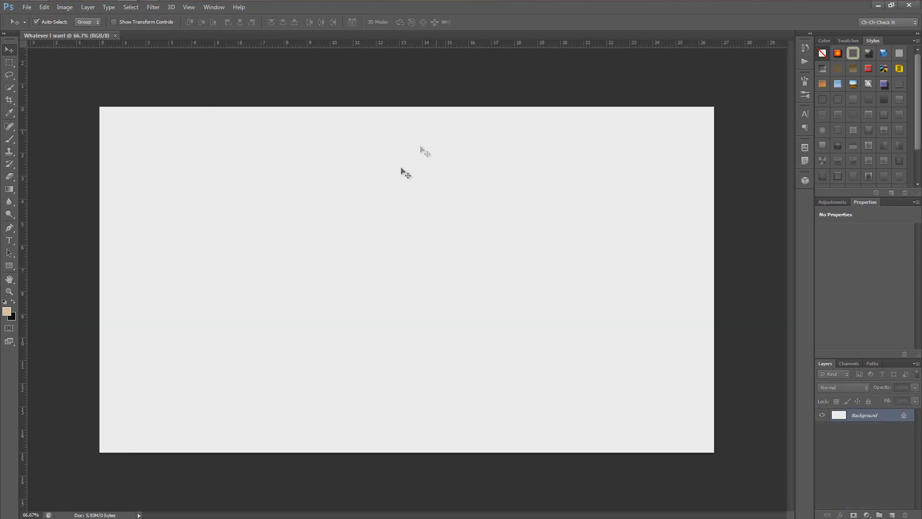
Step: Convert the locked Background into a regular, editable layer with the default name
scroll(520, 166, up, 3)
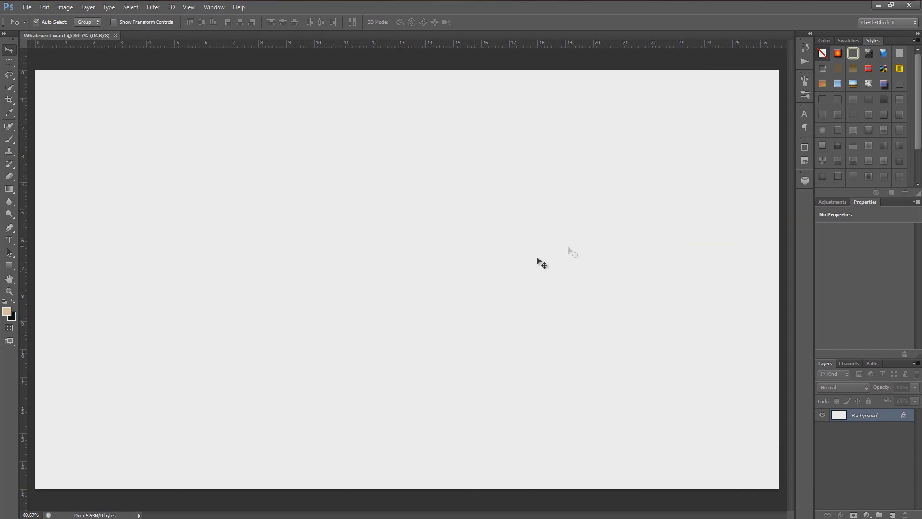
double_click(903, 416)
click(538, 160)
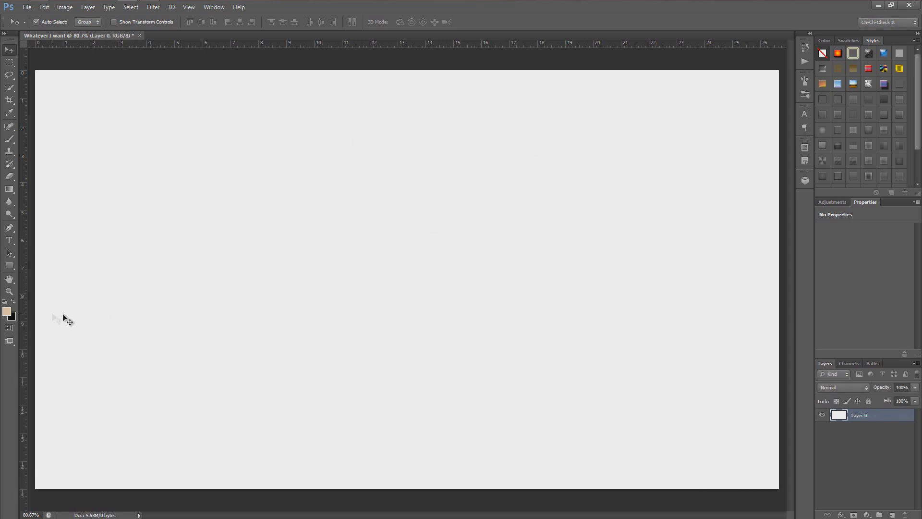
Step: Set the foreground colour to #e4cba9 and fill the base layer with it
click(6, 311)
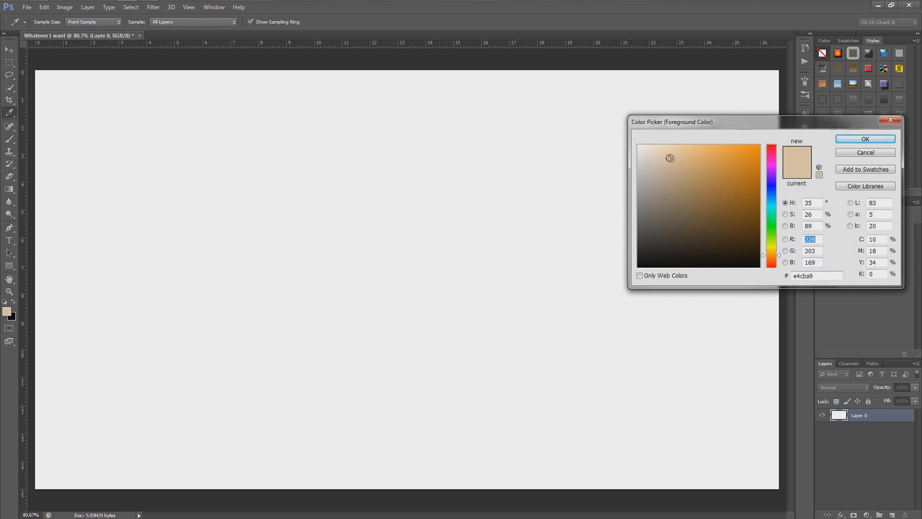
click(821, 277)
drag(824, 276, 791, 276)
click(824, 277)
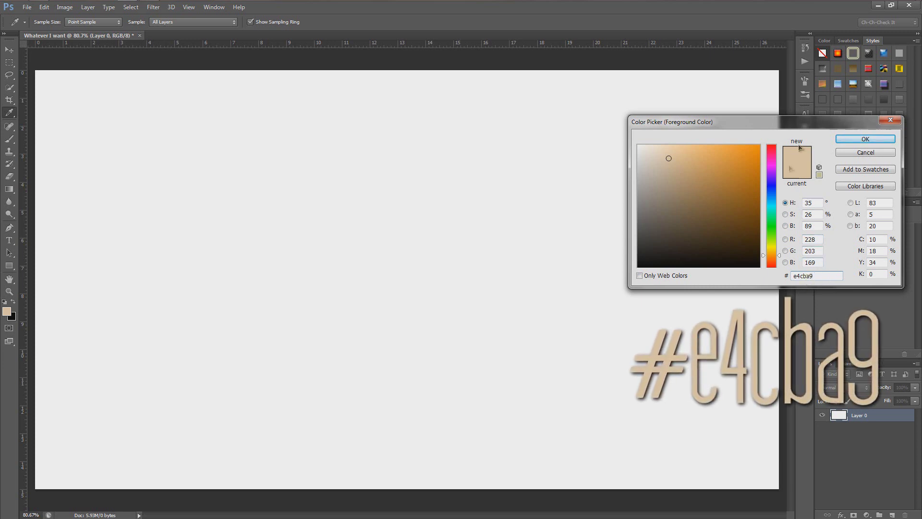
click(860, 138)
key(v)
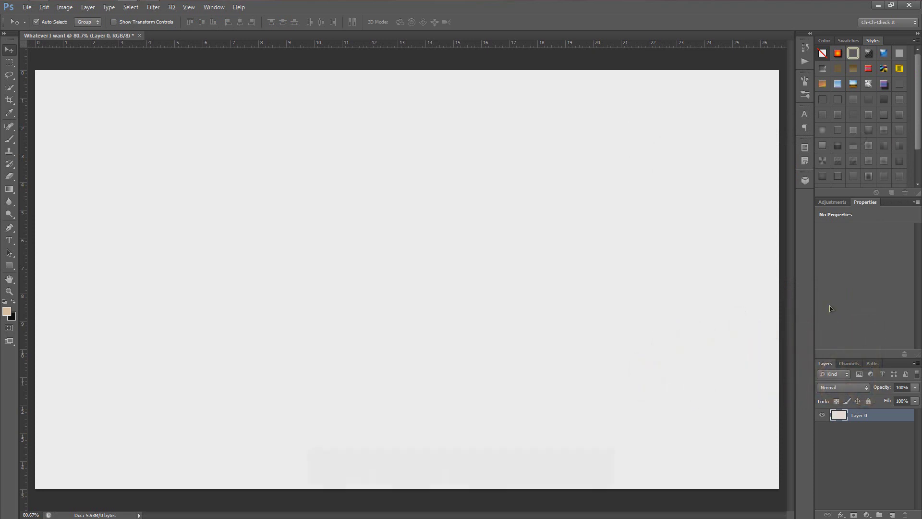
key(alt+BackSpace)
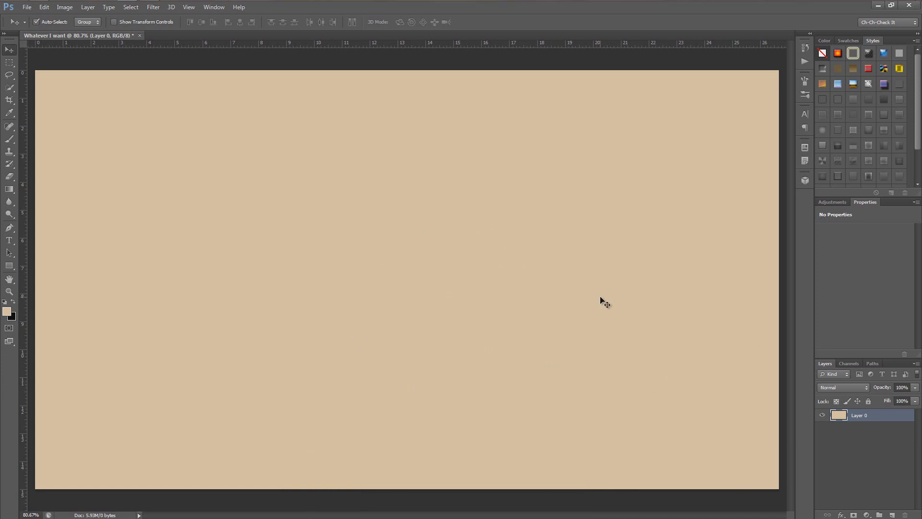
Step: Activate the Type tool and set its font to Sullivan
key(t)
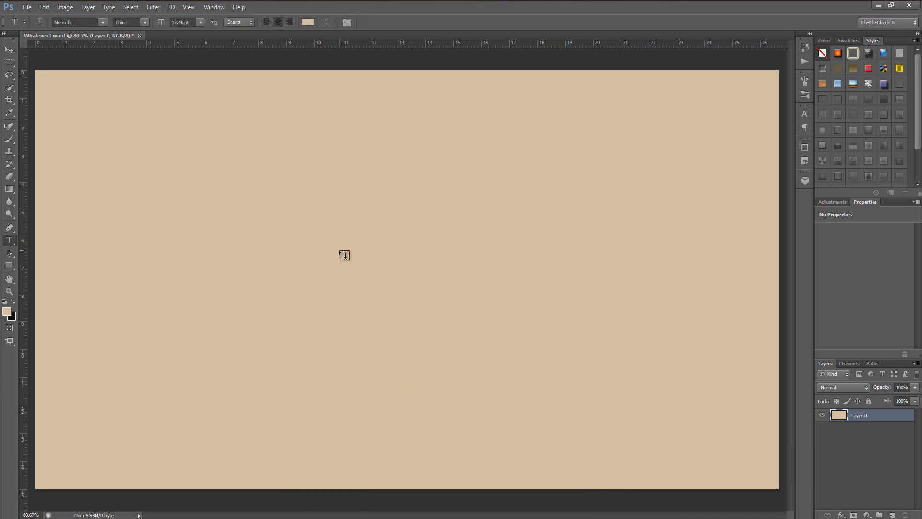
click(104, 23)
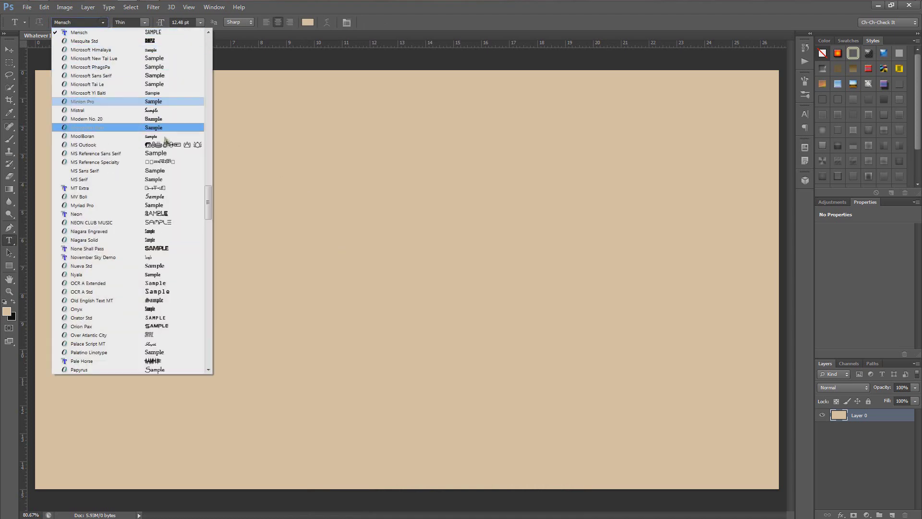
drag(210, 198, 210, 91)
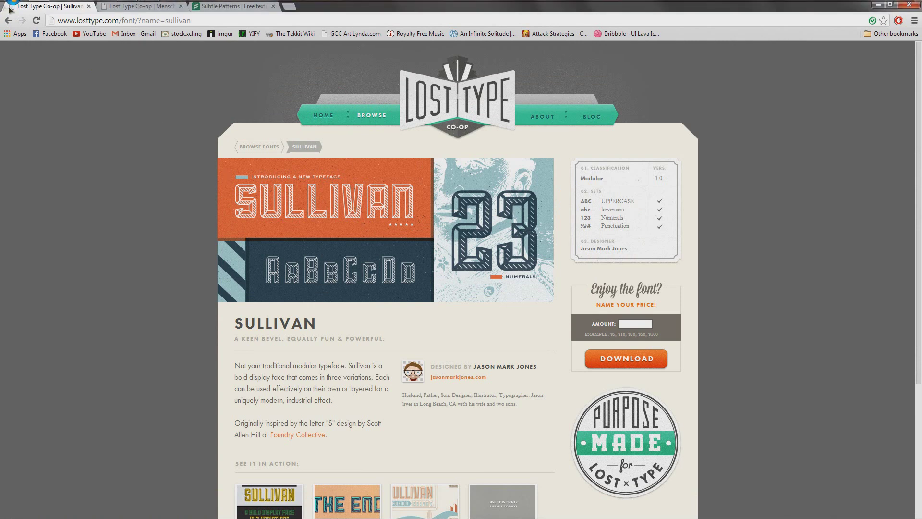
mouse_move(83, 3)
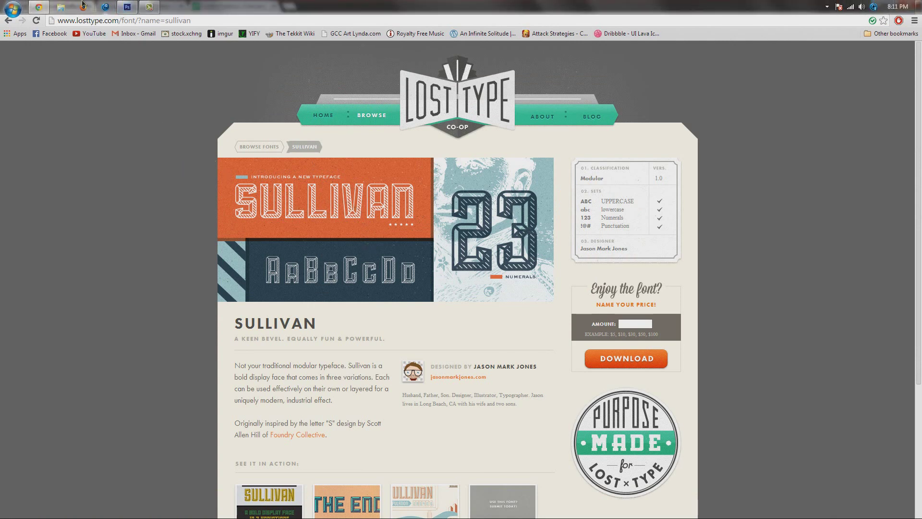
click(127, 7)
click(102, 22)
drag(206, 200, 222, 258)
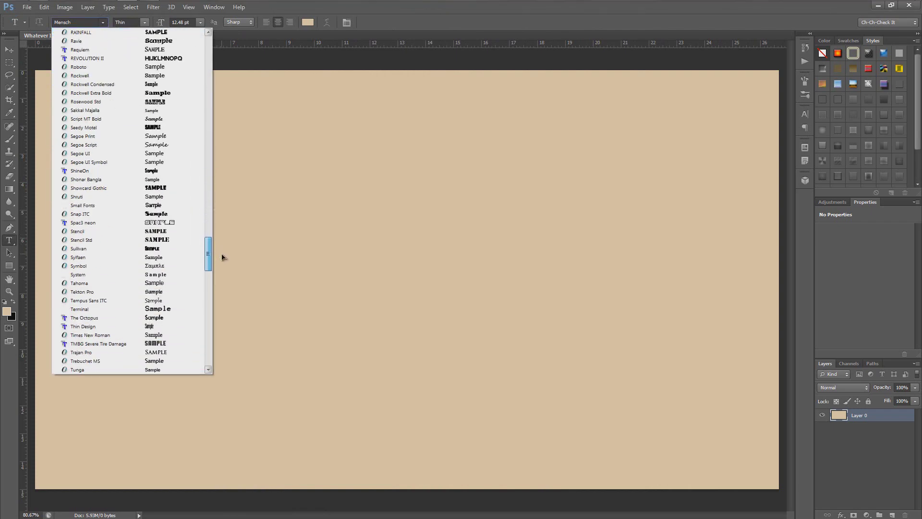
click(114, 255)
Step: Add a text layer reading HIPSTER on the canvas and show the character settings
click(327, 272)
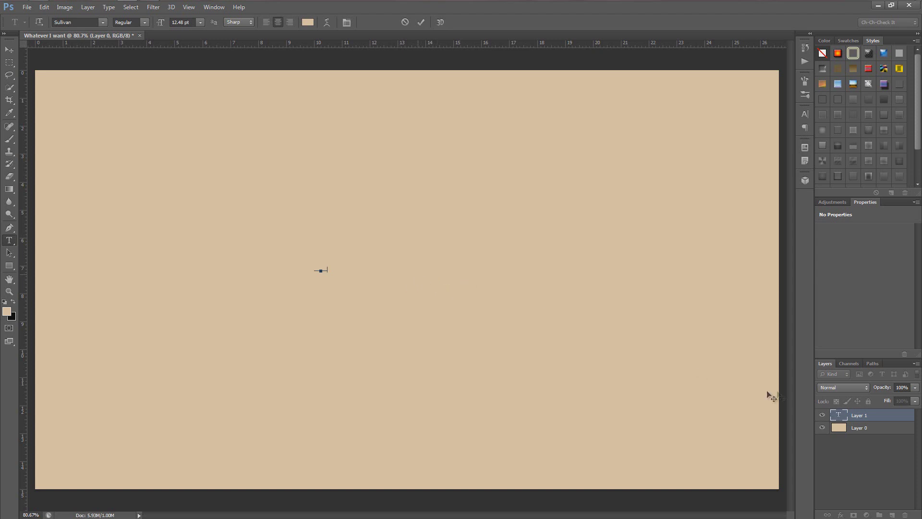
click(859, 415)
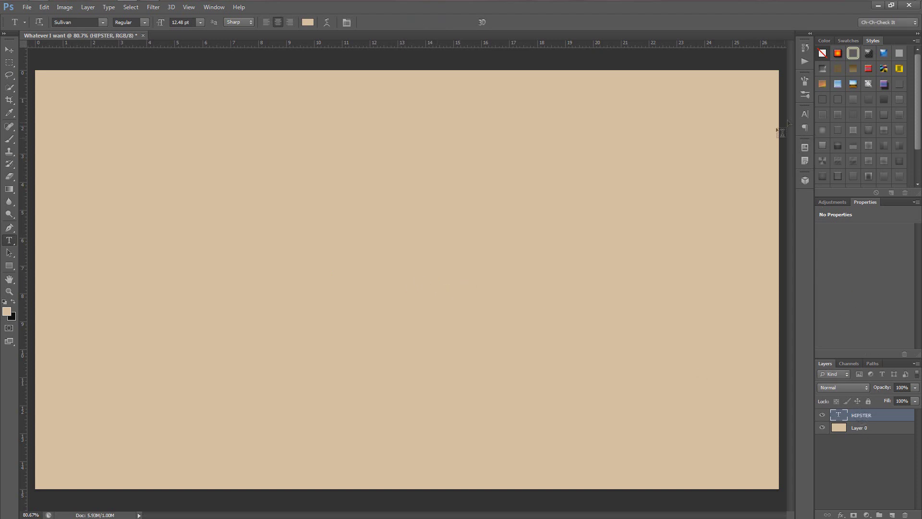
click(805, 114)
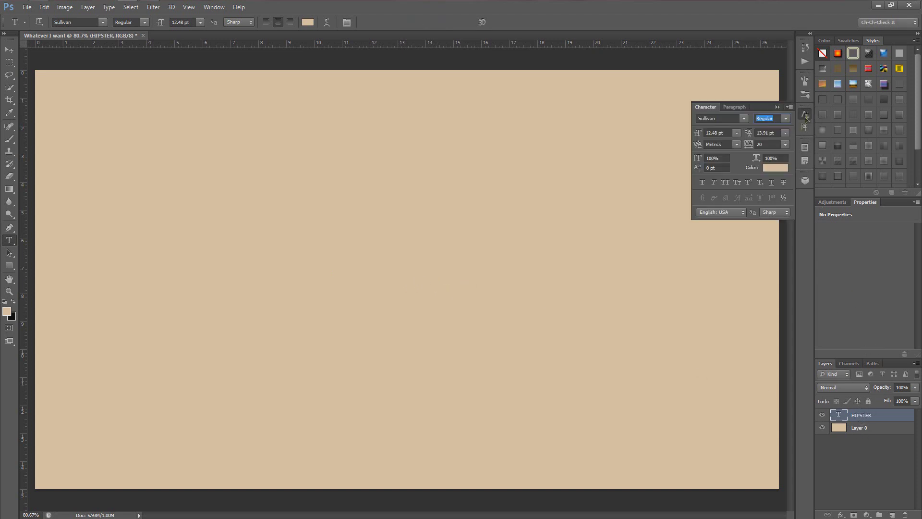
Step: Enlarge the HIPSTER text to about 338 pt with Free Transform and place it near the middle of the canvas
click(866, 419)
key(ctrl+t)
drag(329, 273, 591, 336)
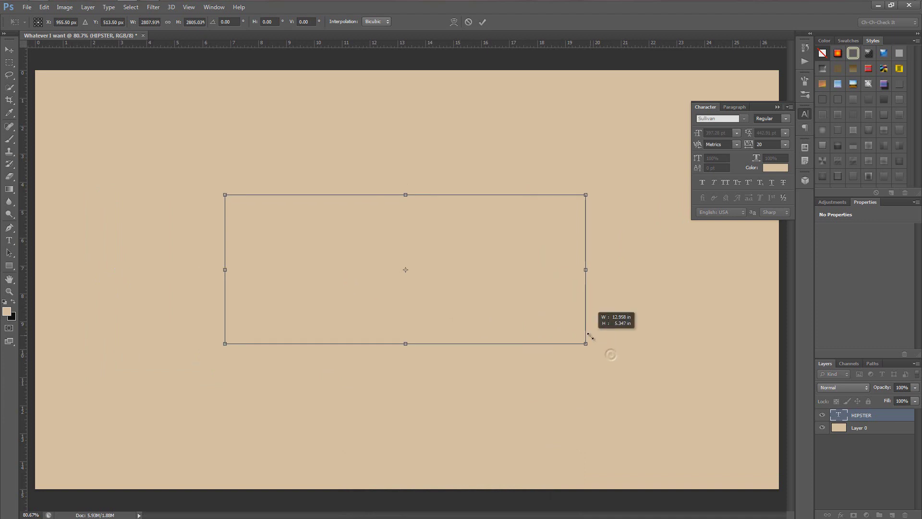
drag(530, 299, 554, 289)
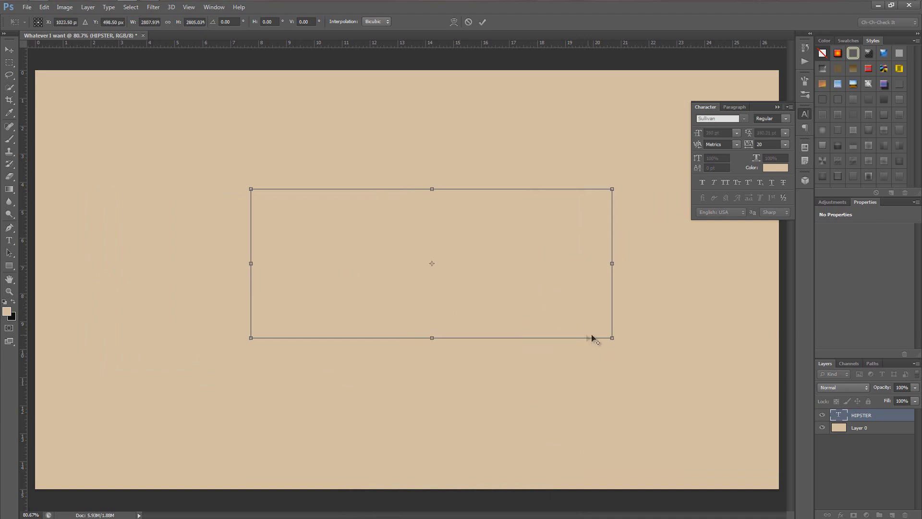
drag(611, 336, 606, 334)
alt+click(570, 305)
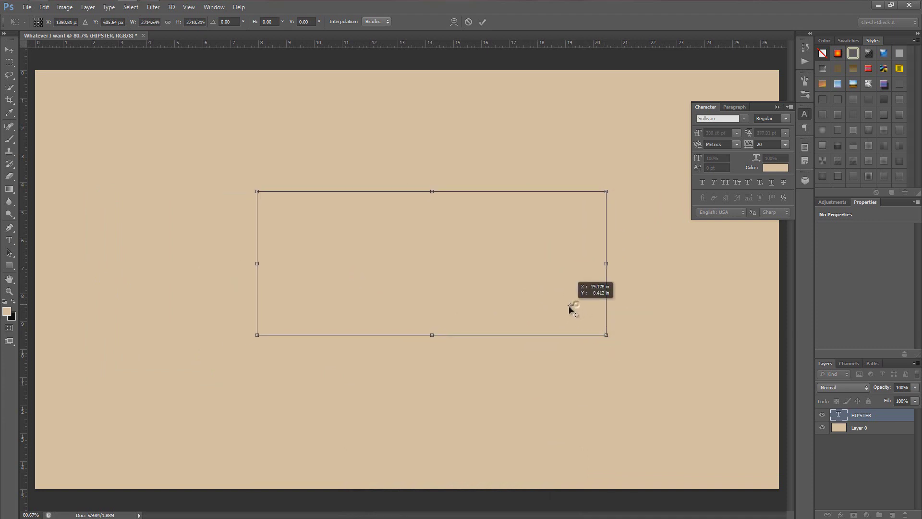
key(ctrl+z)
key(ctrl+z)
key(ctrl+z)
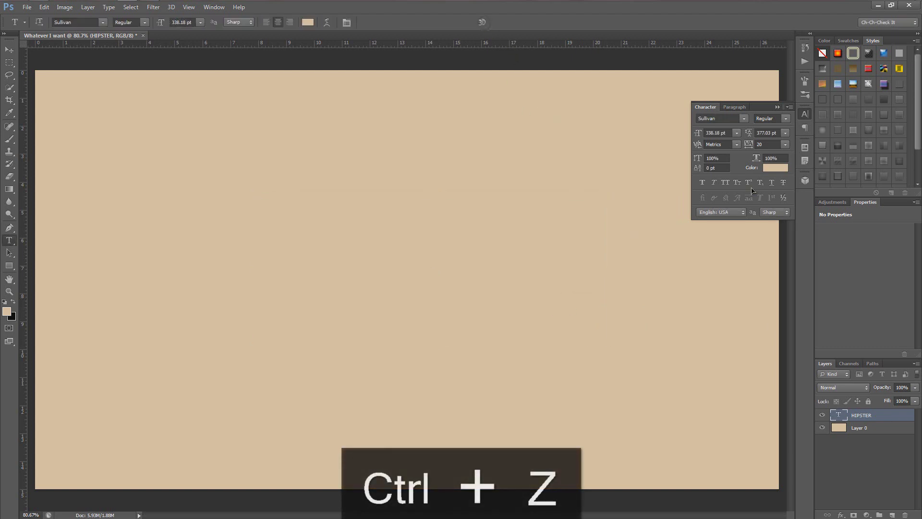
Step: Set the HIPSTER text colour to black (#000000)
click(775, 170)
drag(665, 157, 603, 288)
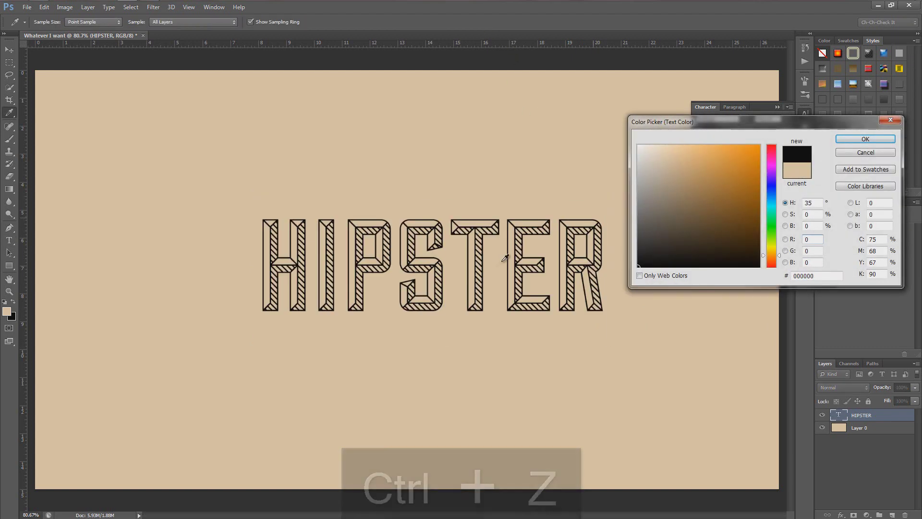
click(865, 139)
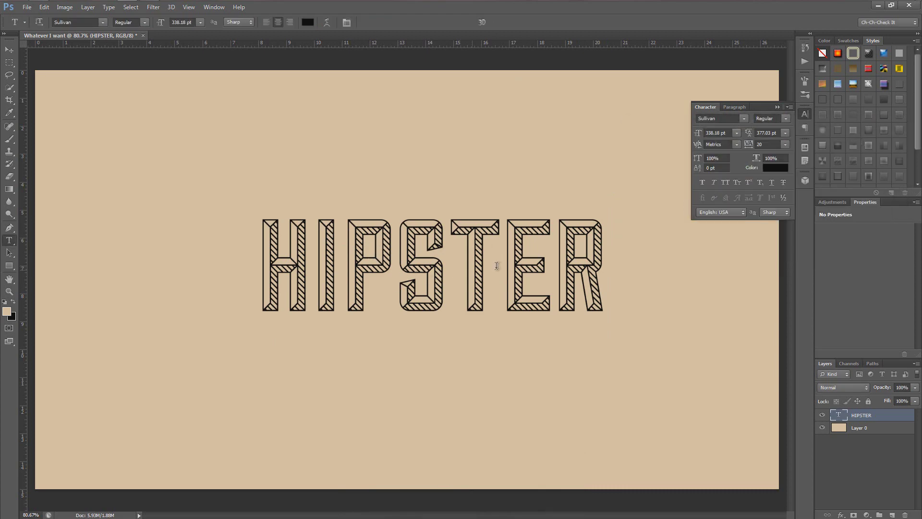
Step: Change the font style of the whole HIPSTER text to Fill
click(449, 263)
key(ctrl+a)
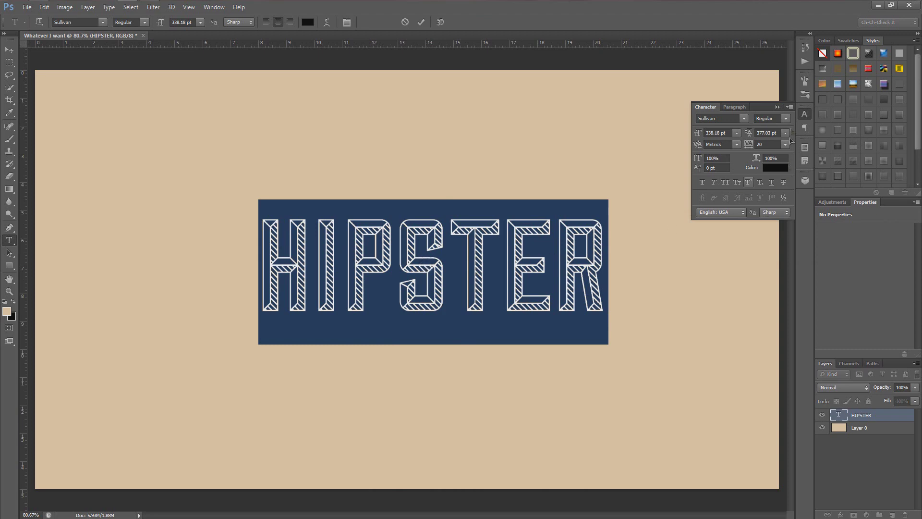
click(786, 120)
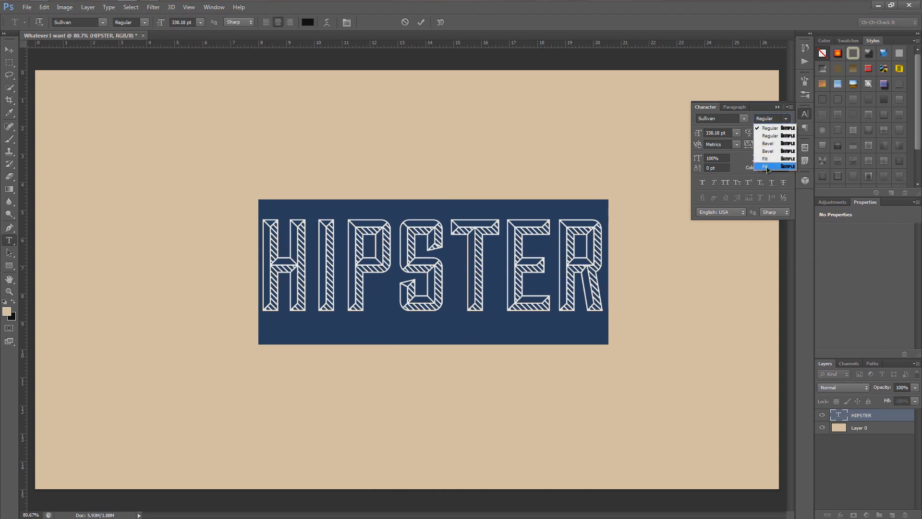
click(766, 166)
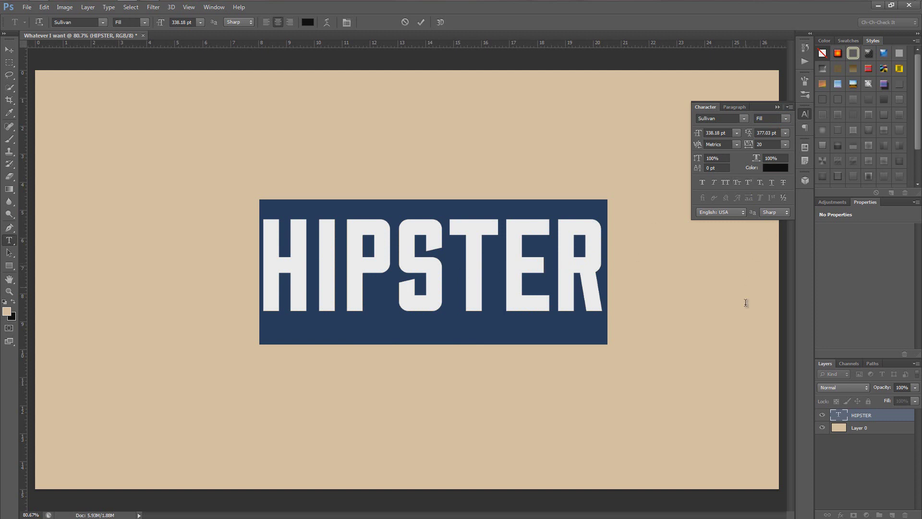
Step: Recolour the HIPSTER text with the tan sampled from the canvas background and commit the text edit
click(773, 168)
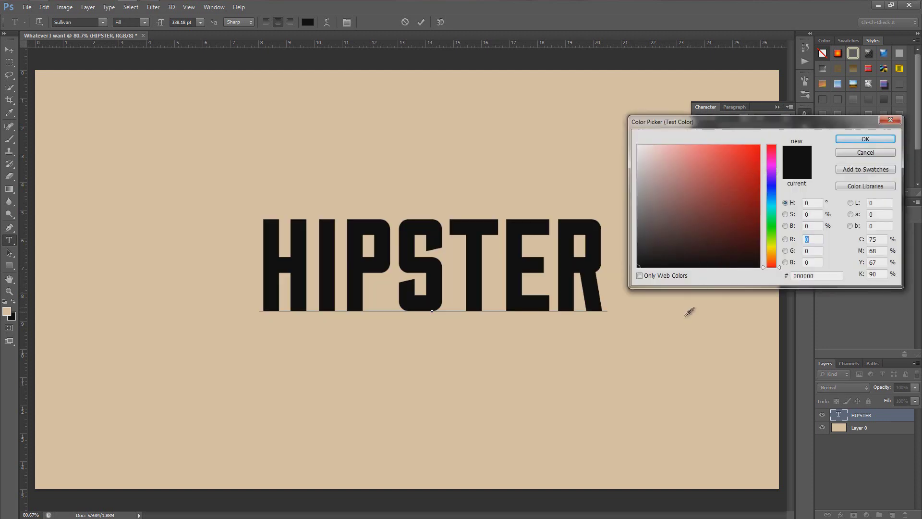
click(626, 378)
click(865, 140)
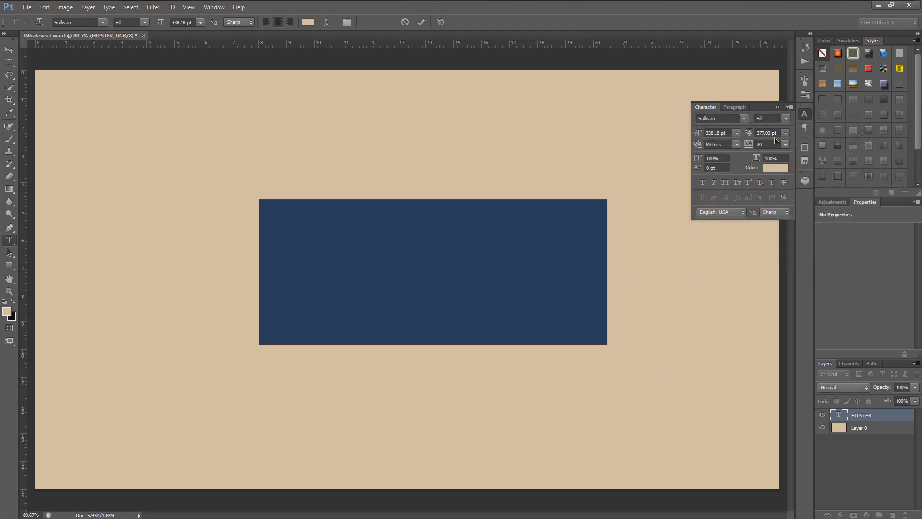
click(804, 115)
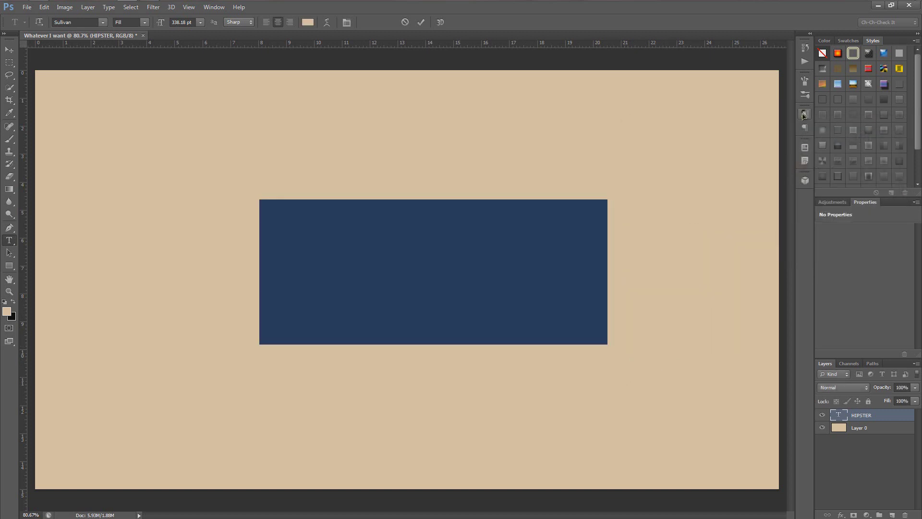
click(421, 22)
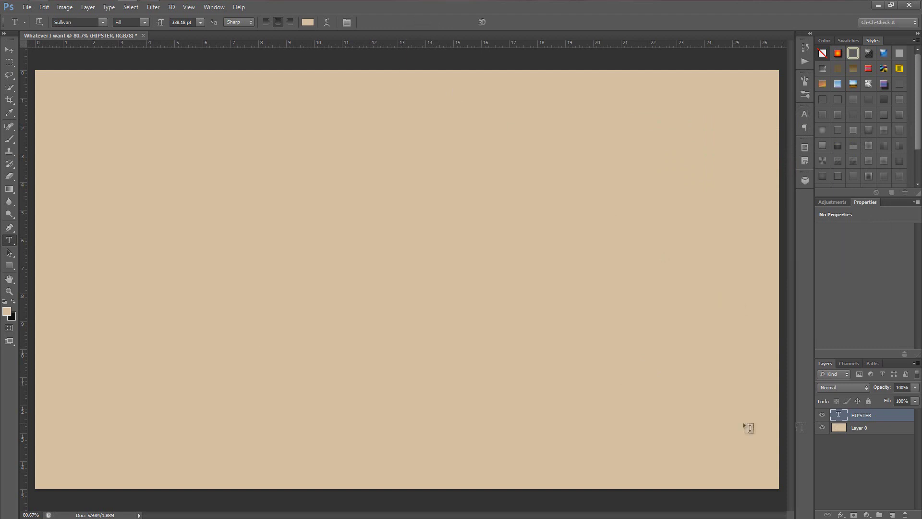
Step: Centre the HIPSTER text horizontally and vertically on the canvas and clear the selection
key(v)
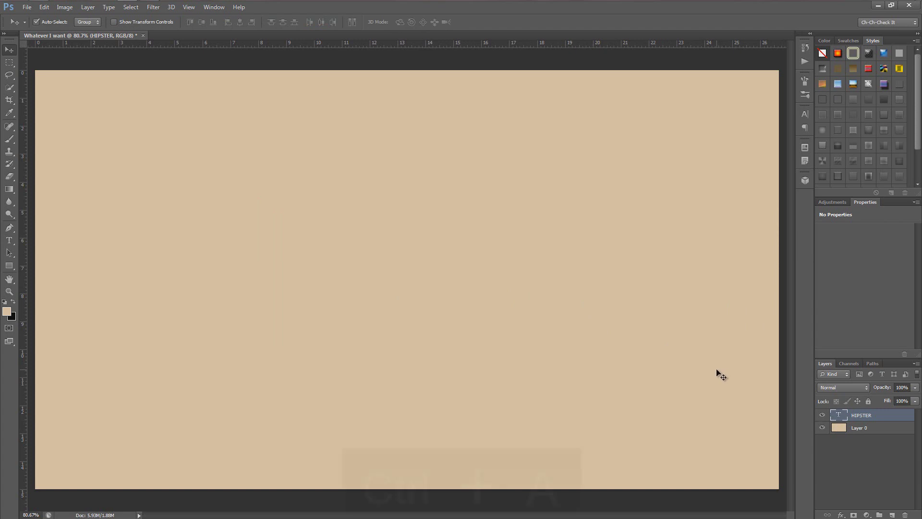
key(ctrl+a)
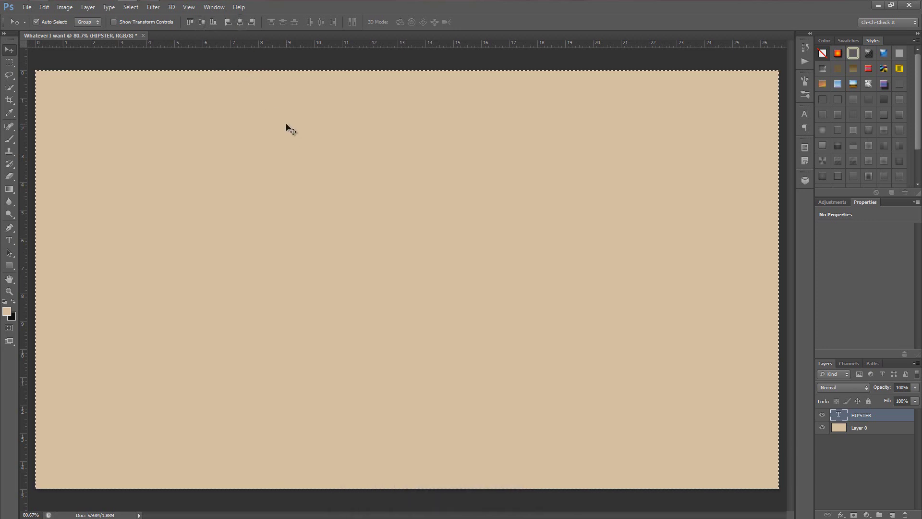
key(ctrl+d)
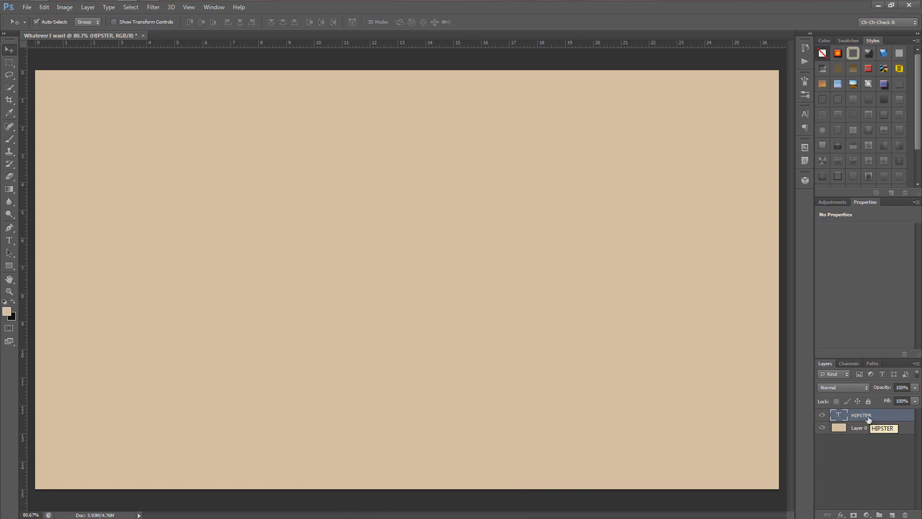
Step: Duplicate the HIPSTER text layer three times
key(ctrl+j)
key(ctrl+j)
key(ctrl+j)
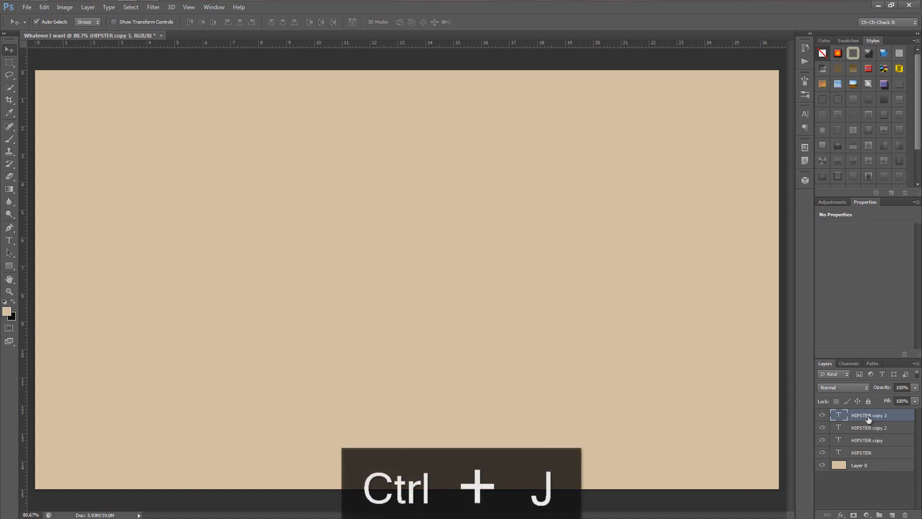
Step: Rename the three HIPSTER copies, from the lowest up, as 3D, Lines and Bevel
click(870, 443)
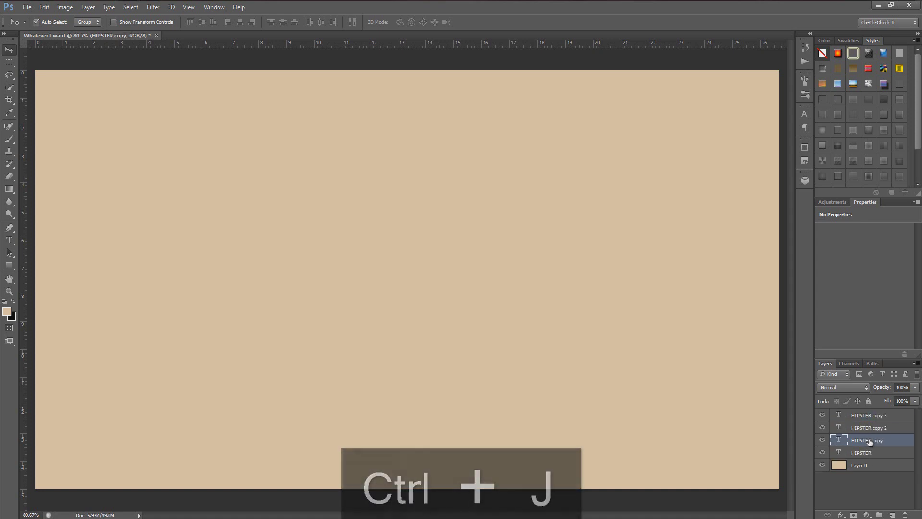
double_click(878, 441)
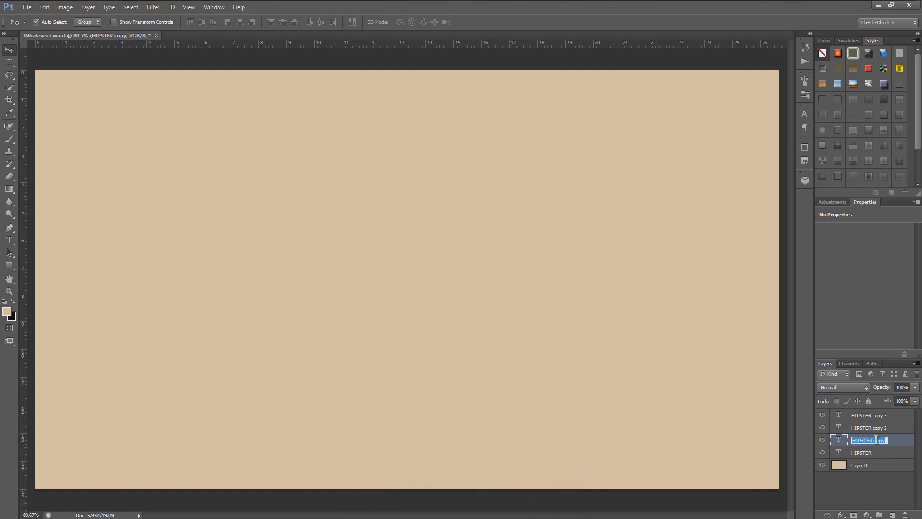
text(3D)
click(876, 428)
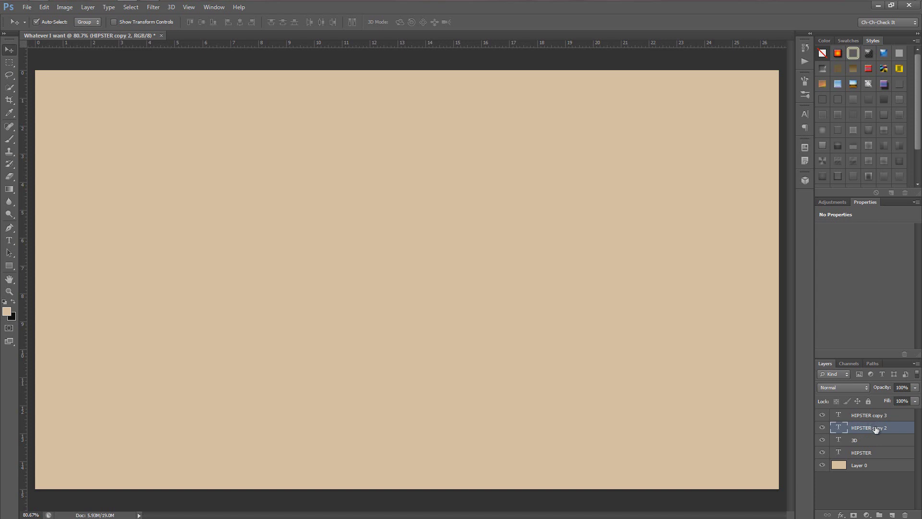
double_click(876, 428)
text(Lines)
click(878, 416)
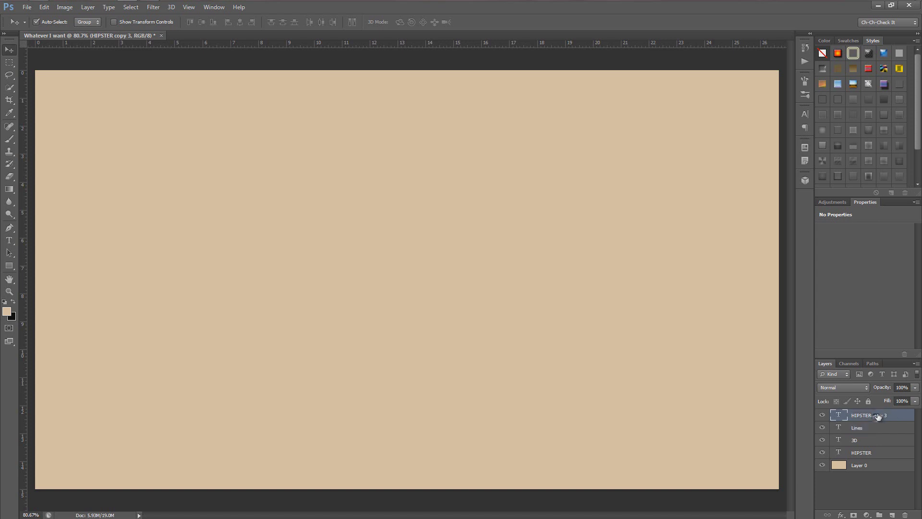
double_click(878, 415)
text(Bevel)
click(871, 428)
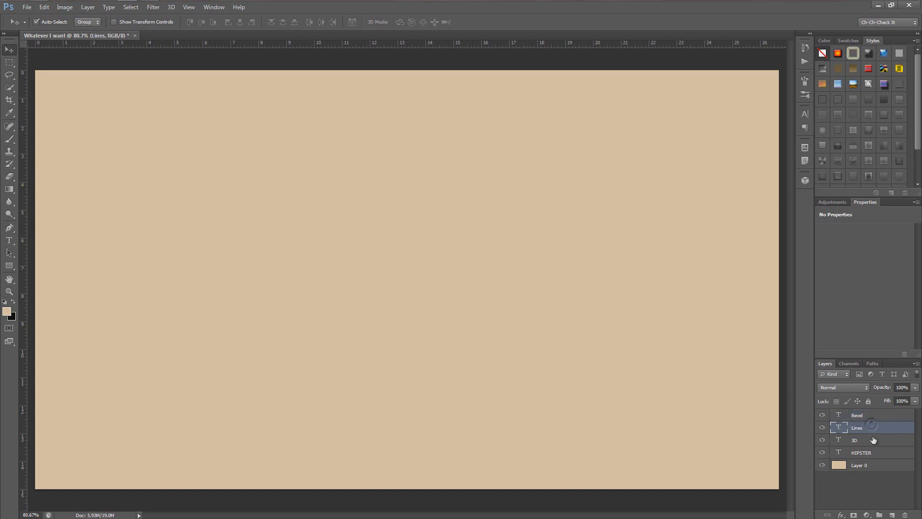
Step: Set the Bevel layer's text to the Bevel font style and its blending mode to Overlay
click(877, 416)
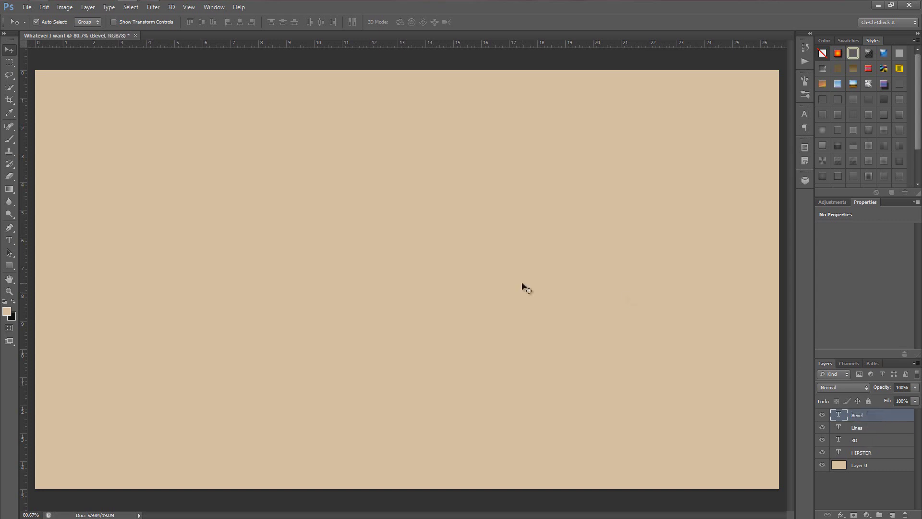
key(t)
click(404, 251)
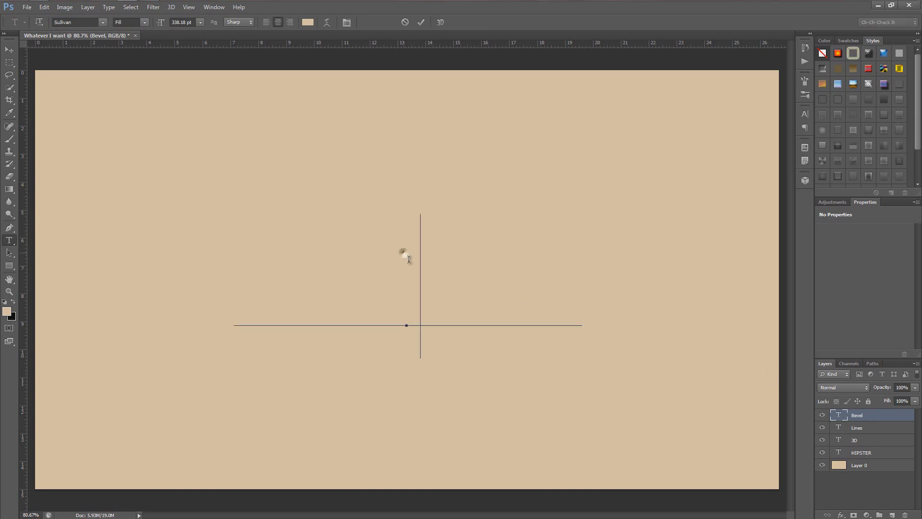
key(ctrl+a)
click(806, 114)
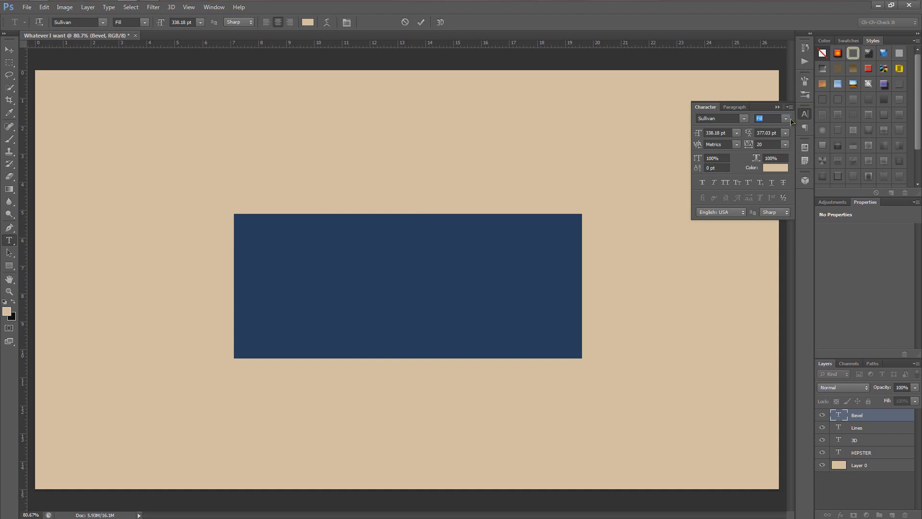
click(786, 118)
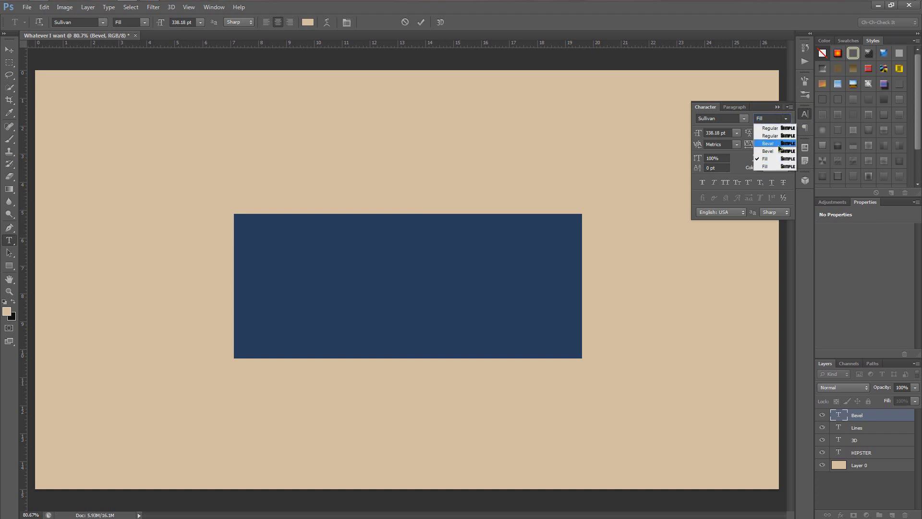
click(769, 136)
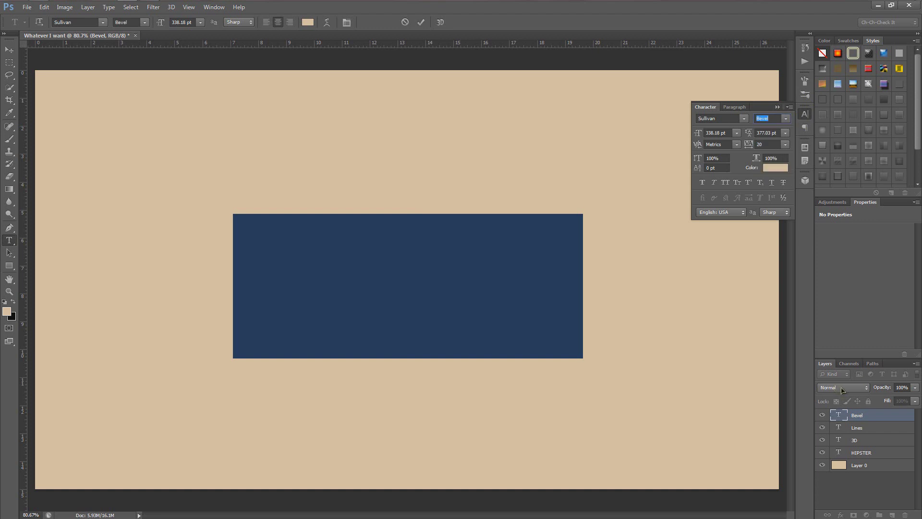
key(ctrl+Return)
click(837, 387)
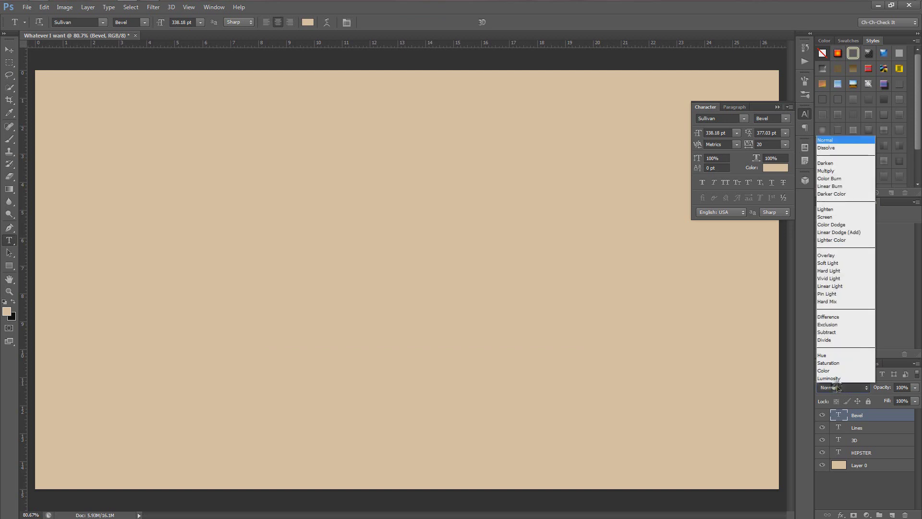
click(834, 256)
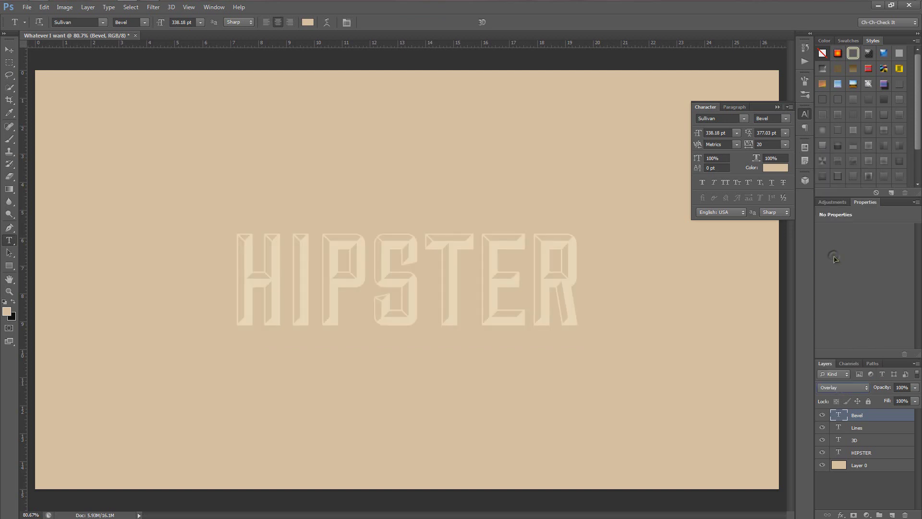
Step: Set the Lines layer's text to the Regular font style and its blending mode to Overlay, and close the character settings
click(861, 431)
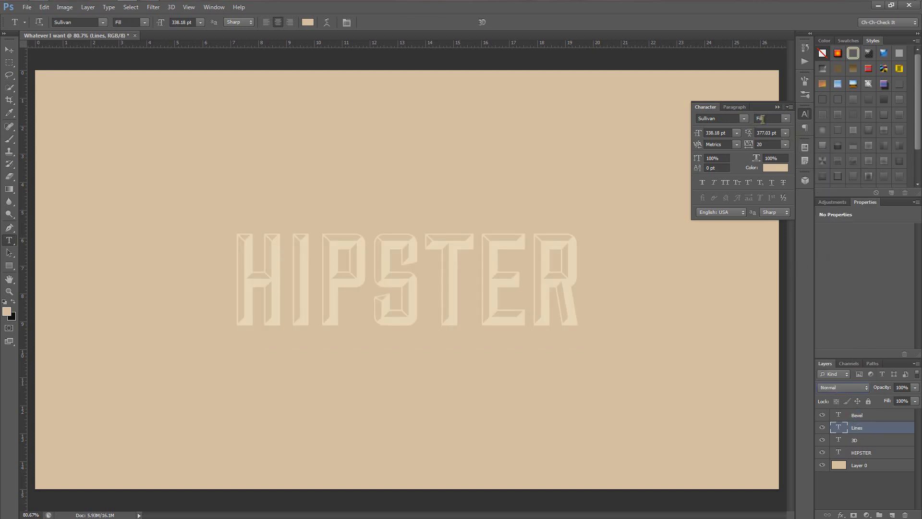
click(786, 119)
click(776, 129)
click(845, 388)
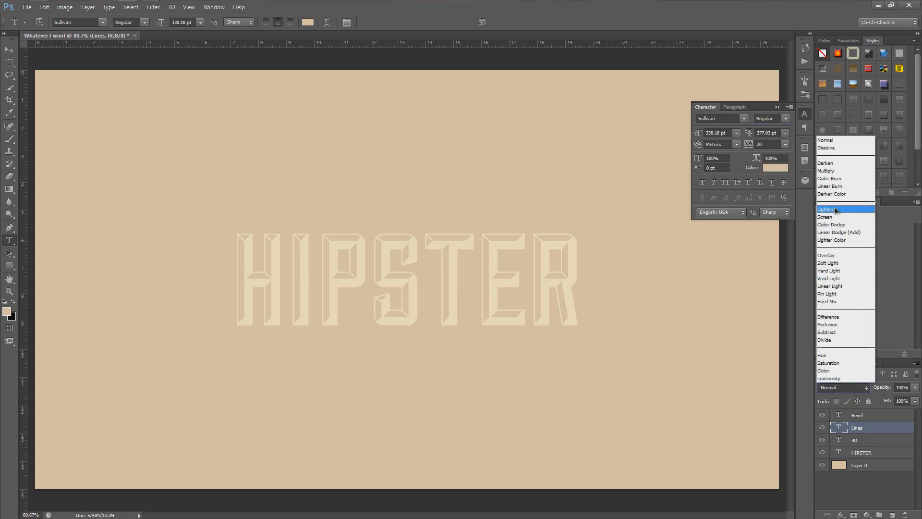
click(832, 258)
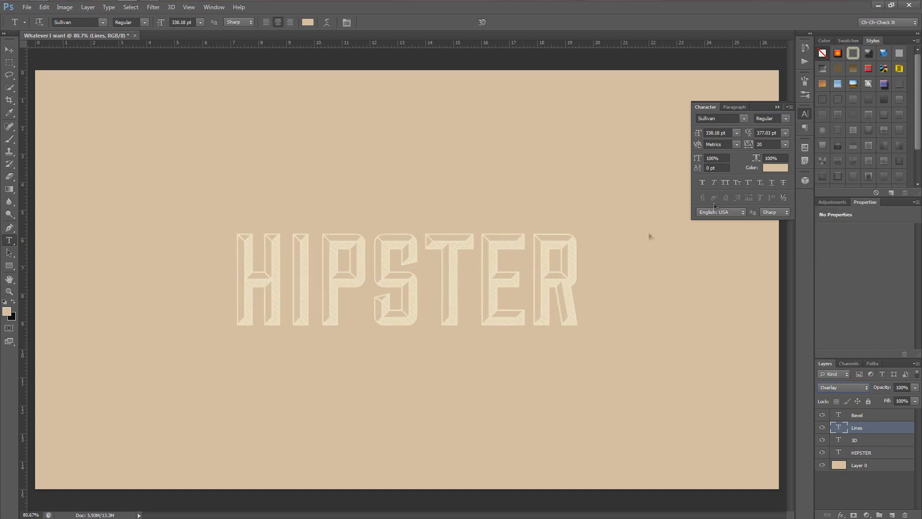
click(805, 114)
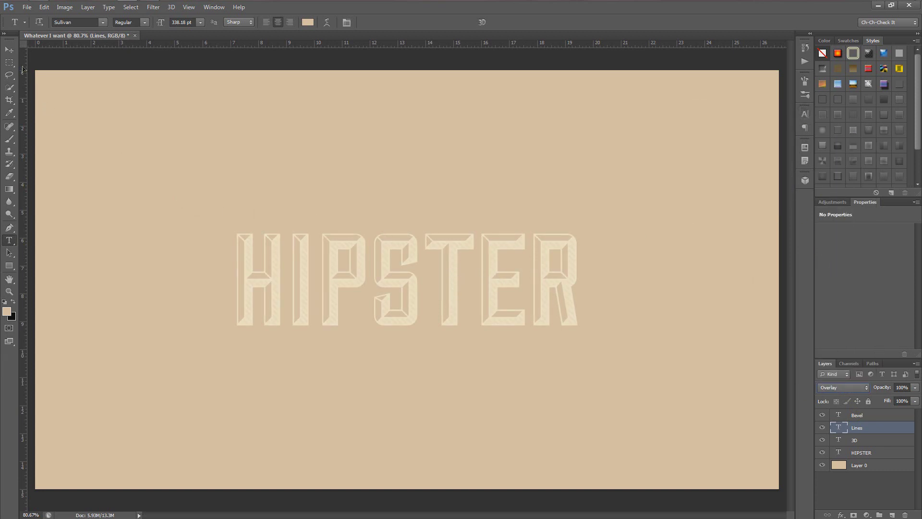
Step: Examine the bevel and line detail of the HIPSTER lettering up close
click(9, 50)
click(377, 257)
scroll(378, 258, up, 1)
scroll(378, 258, up, 3)
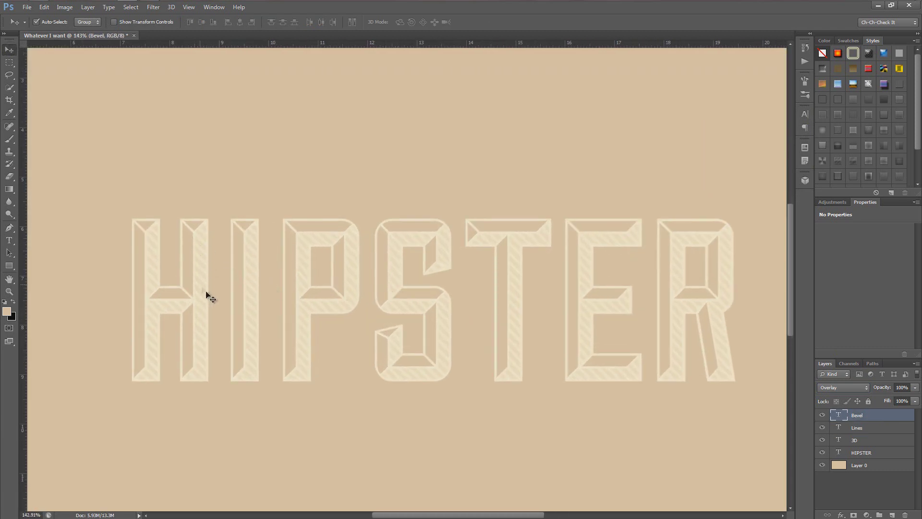
scroll(436, 274, down, 2)
scroll(436, 274, down, 2)
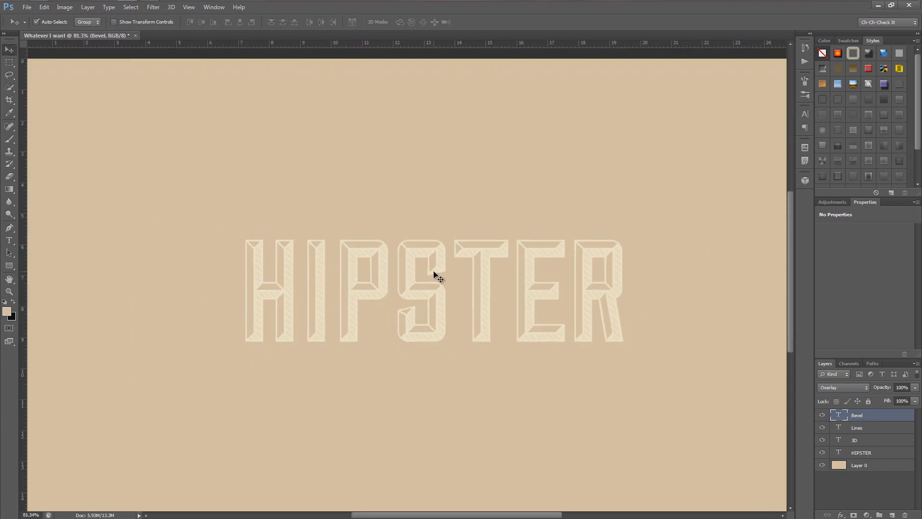
scroll(437, 268, up, 1)
Step: Place the 3D layer directly beneath the HIPSTER layer and set its blending mode to Multiply
click(867, 441)
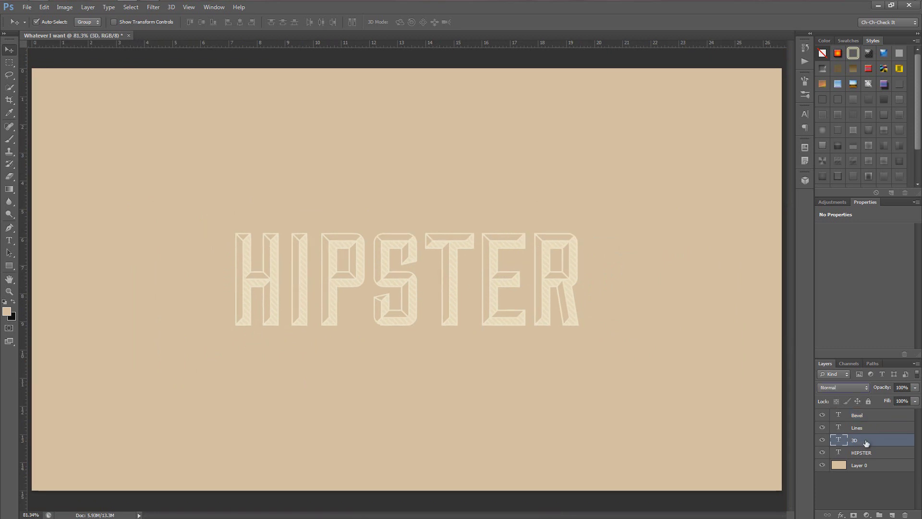
drag(865, 441, 859, 458)
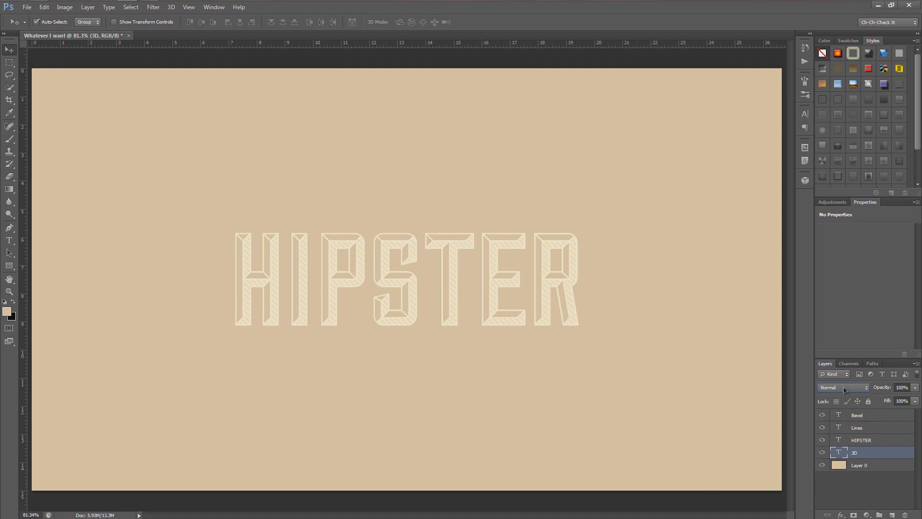
click(843, 387)
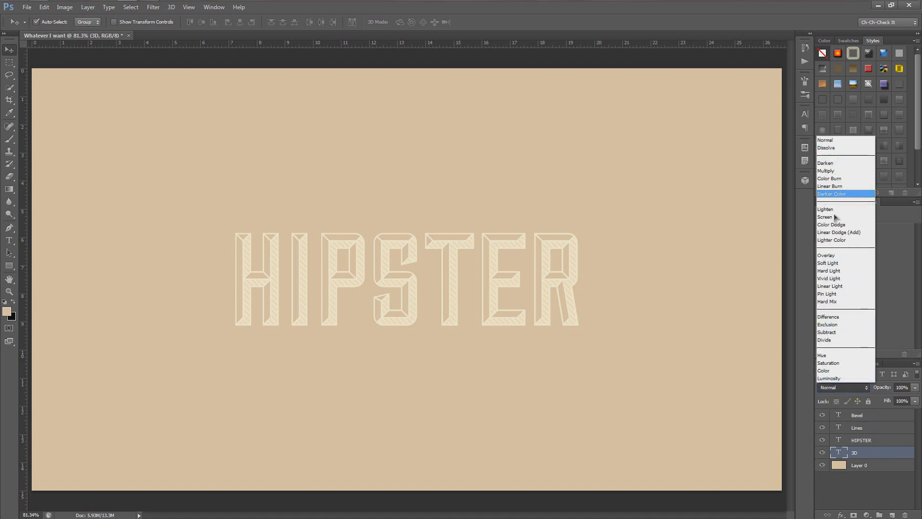
click(826, 171)
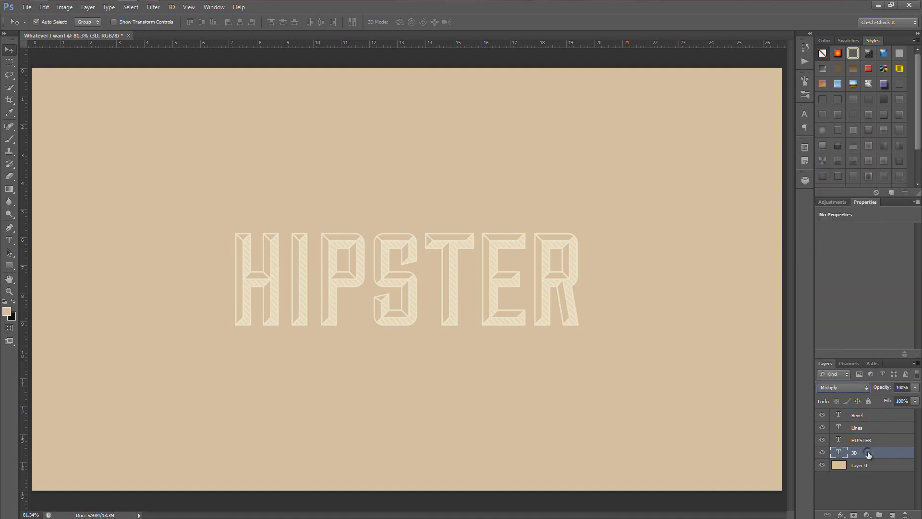
click(871, 484)
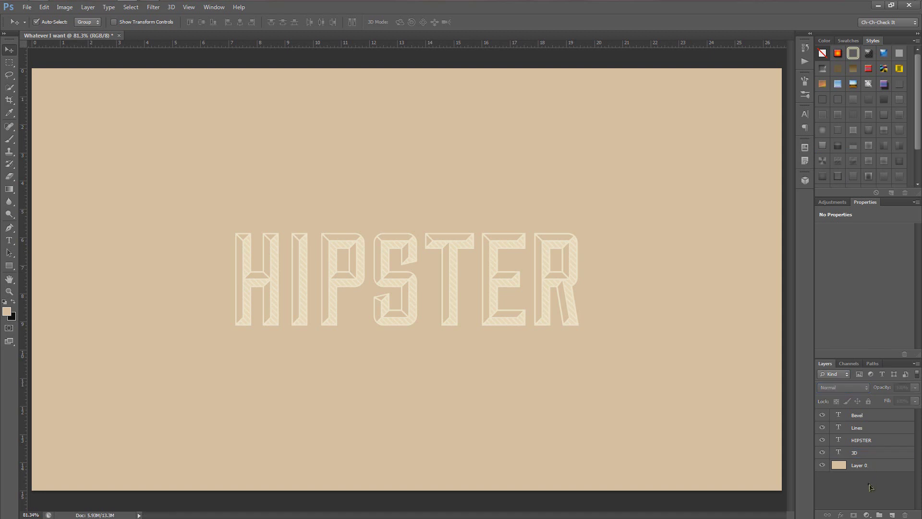
click(863, 454)
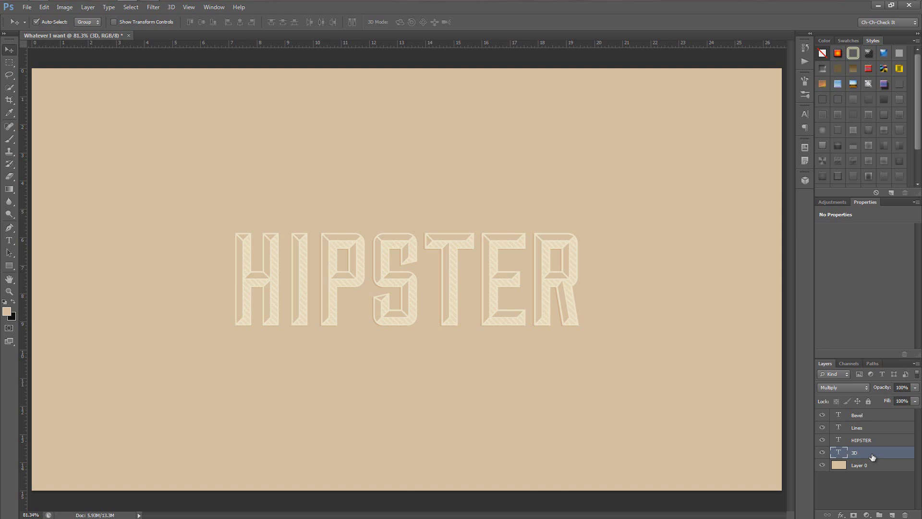
Step: Duplicate the 3D layer sixteen times, shifting each copy slightly down and to the left to build the extrusion
key(ctrl+j)
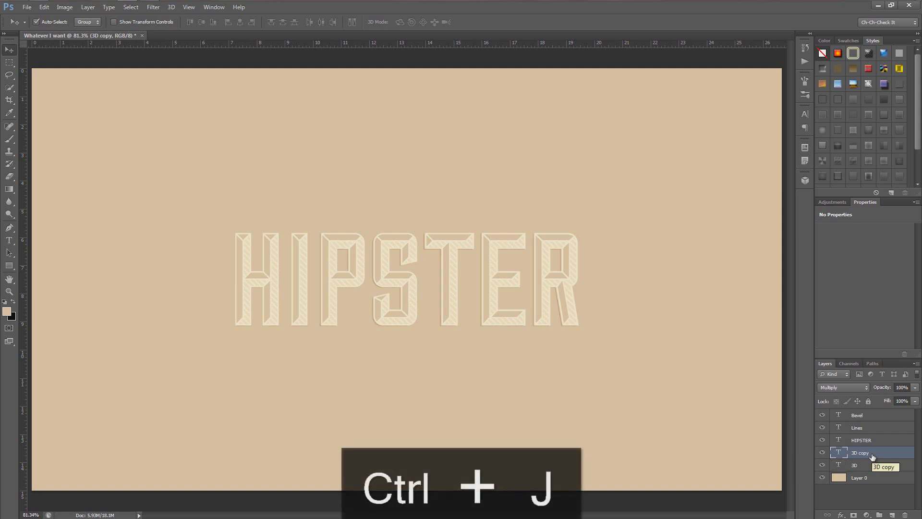
key(ctrl+j)
key(ctrl+j)
key(ctrl+j)
key(ctrl+j)
key(ctrl+j)
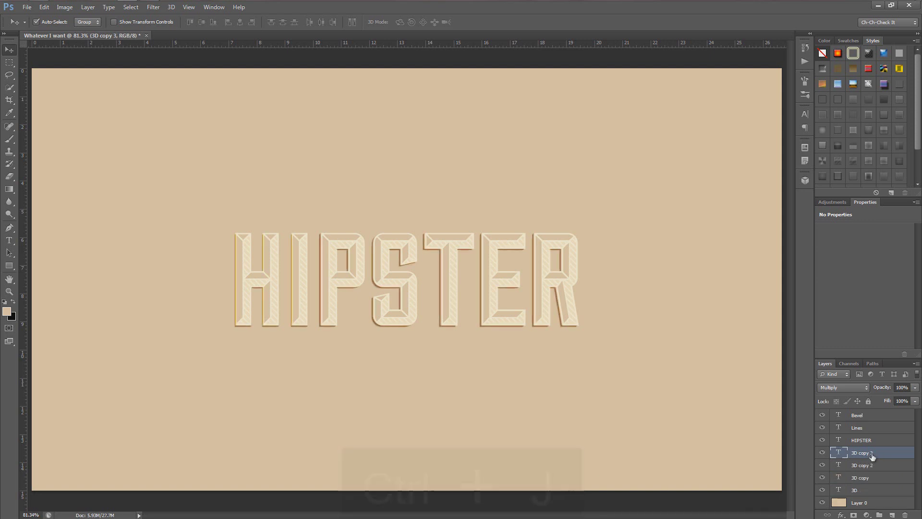
key(ctrl+j)
key(ctrl+j)
key(ctrl+j)
key(ctrl+j)
key(ctrl+j)
key(ctrl+j)
key(ctrl+j)
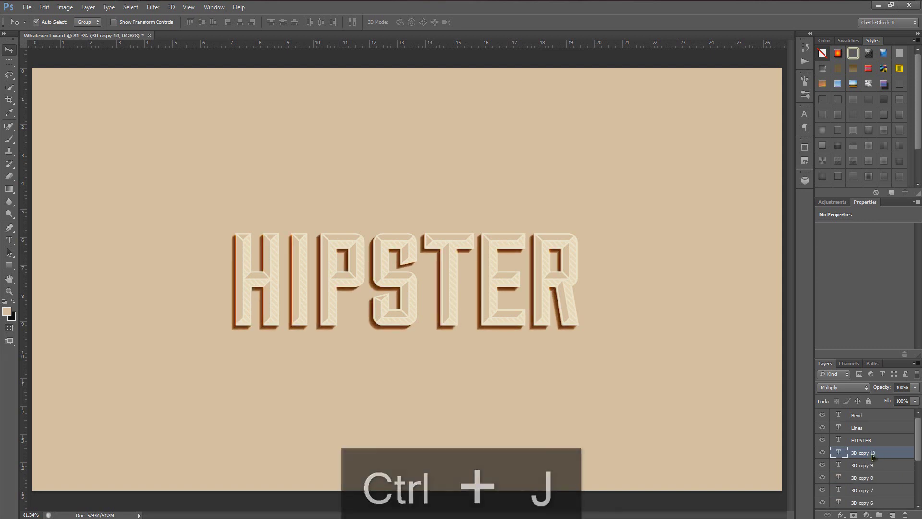
key(ctrl+j)
key(ctrl+j)
key(ctrl+j)
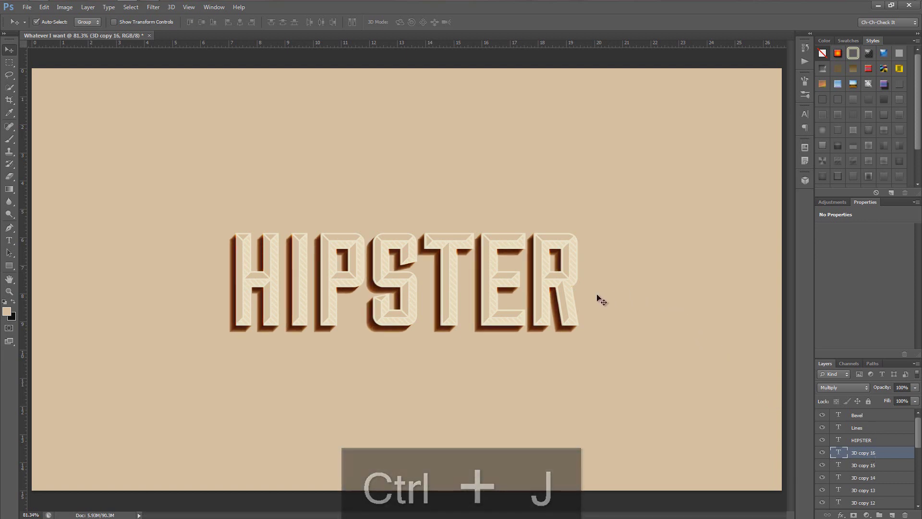
Step: Group the 3D layer and all of its copies, and name the group 3D Shadow
click(429, 345)
scroll(428, 346, up, 3)
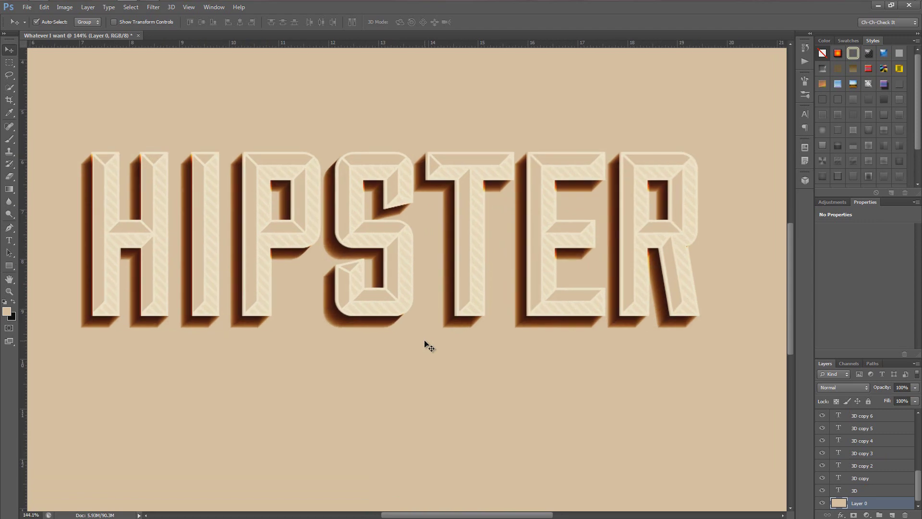
scroll(429, 346, down, 1)
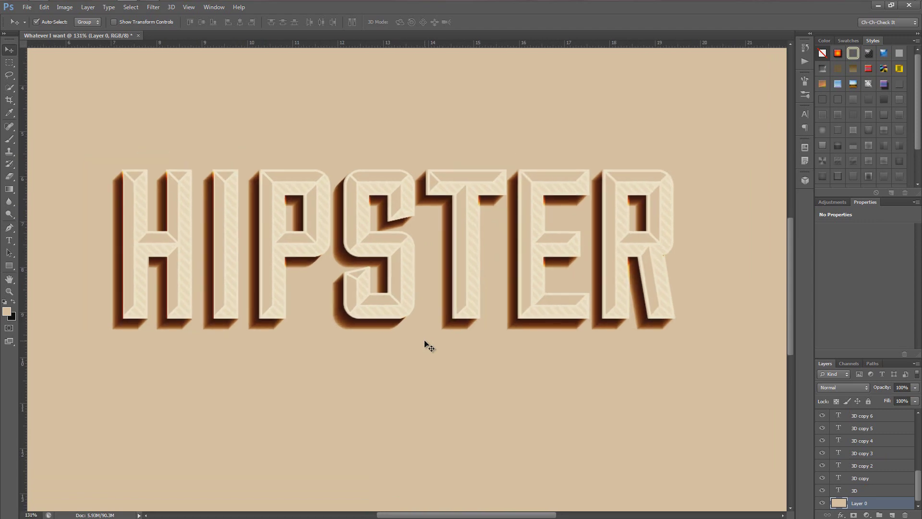
scroll(428, 346, down, 3)
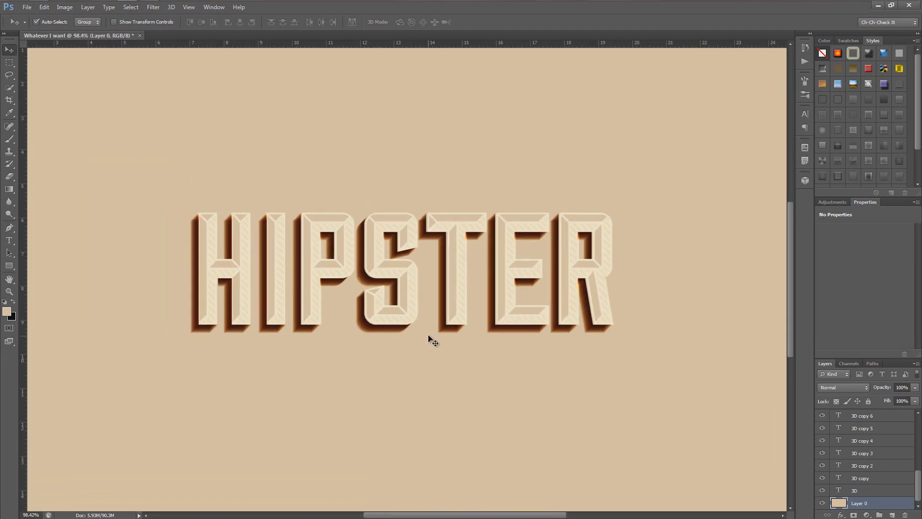
scroll(432, 340, down, 1)
click(867, 490)
scroll(870, 466, up, 4)
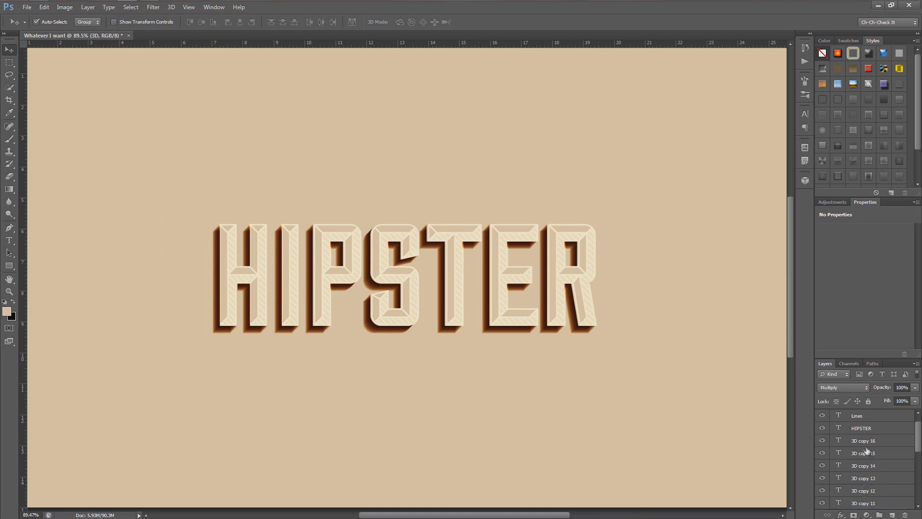
shift+click(865, 444)
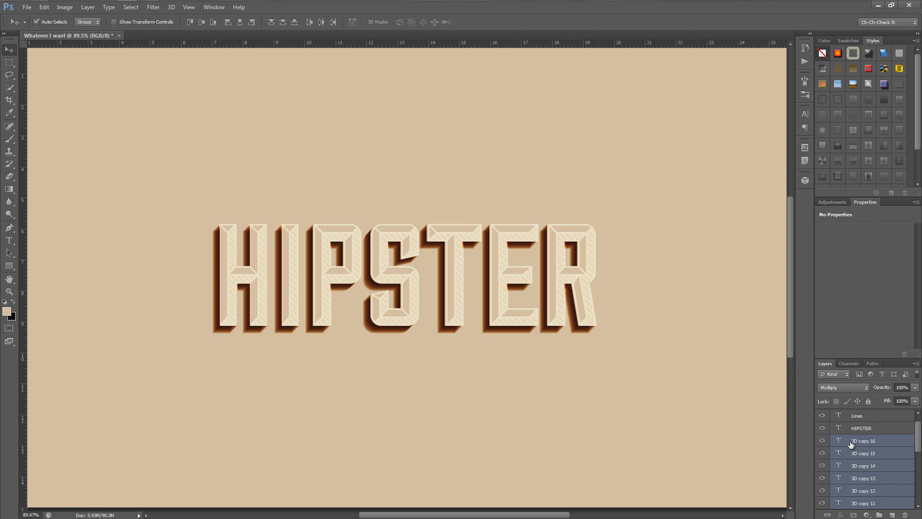
key(ctrl+g)
double_click(860, 454)
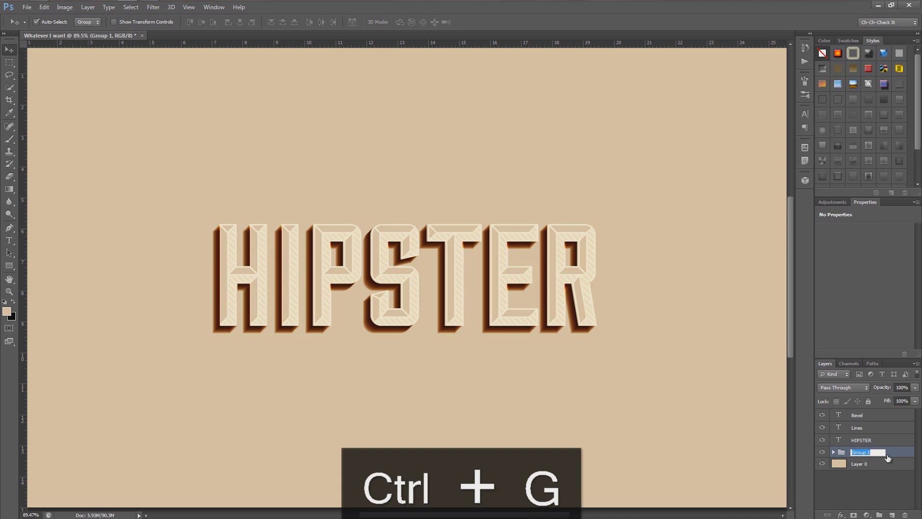
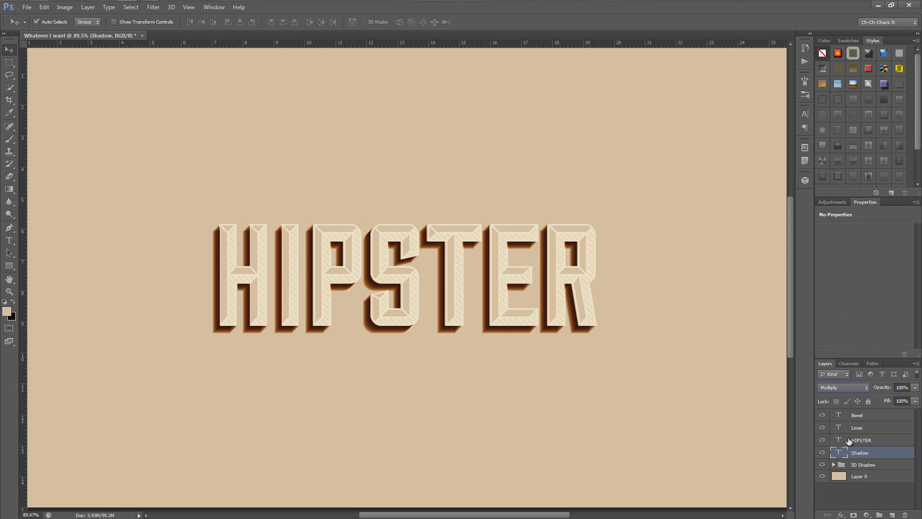
Step: Duplicate the Shadow layer fourteen times, shifting each copy slightly up and to the right behind the lettering
ctrl+click(875, 456)
click(872, 453)
key(ctrl+j)
key(ctrl+j)
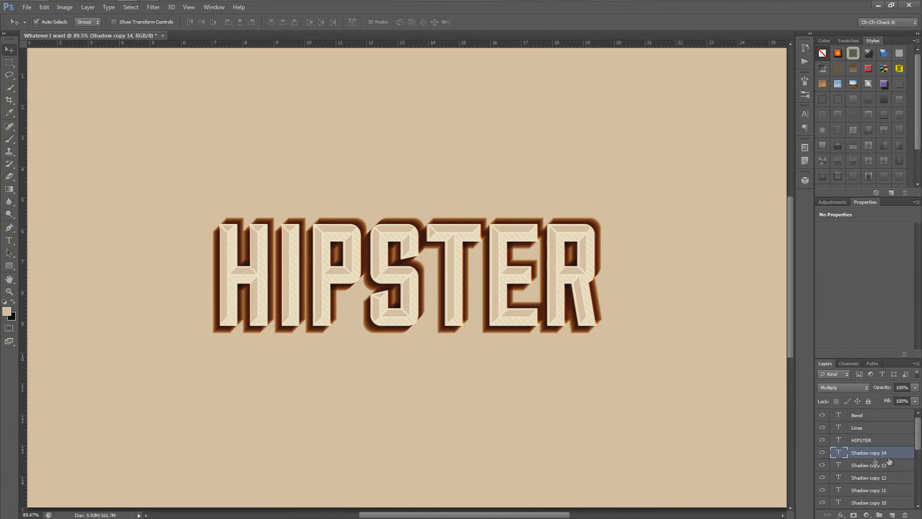
Step: Group the Shadow layer and all of its copies, and name the group Shadow
drag(920, 439, 920, 493)
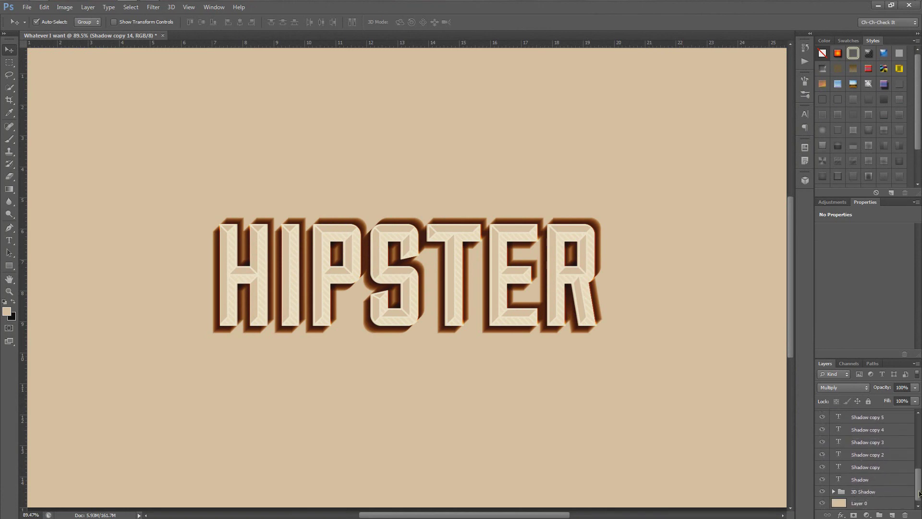
shift+click(860, 480)
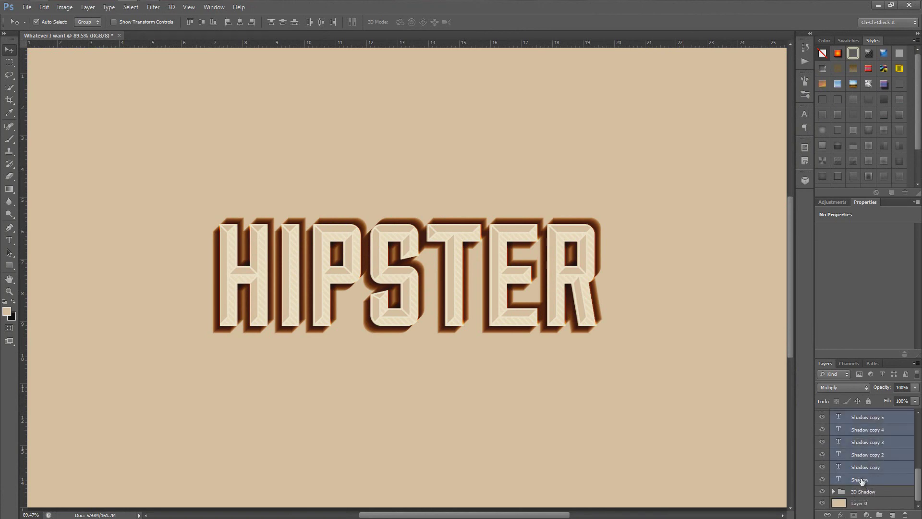
key(ctrl+g)
double_click(862, 452)
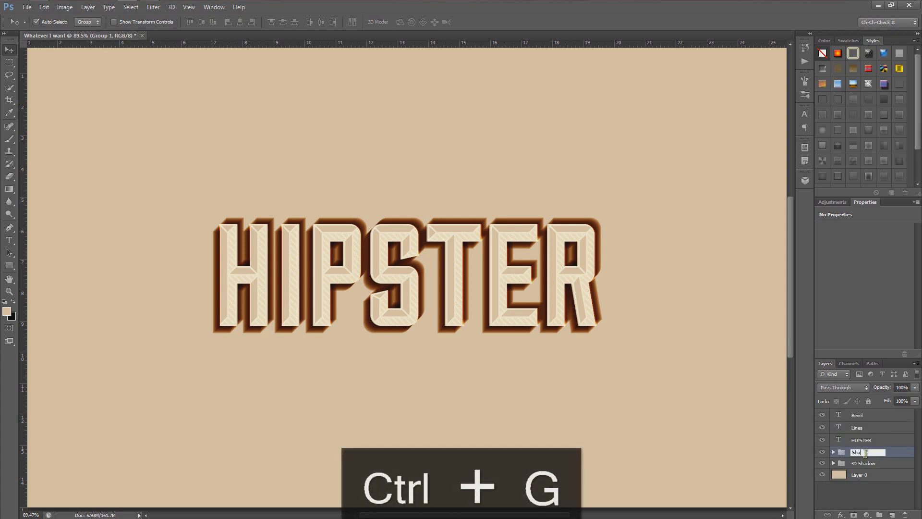
key(Return)
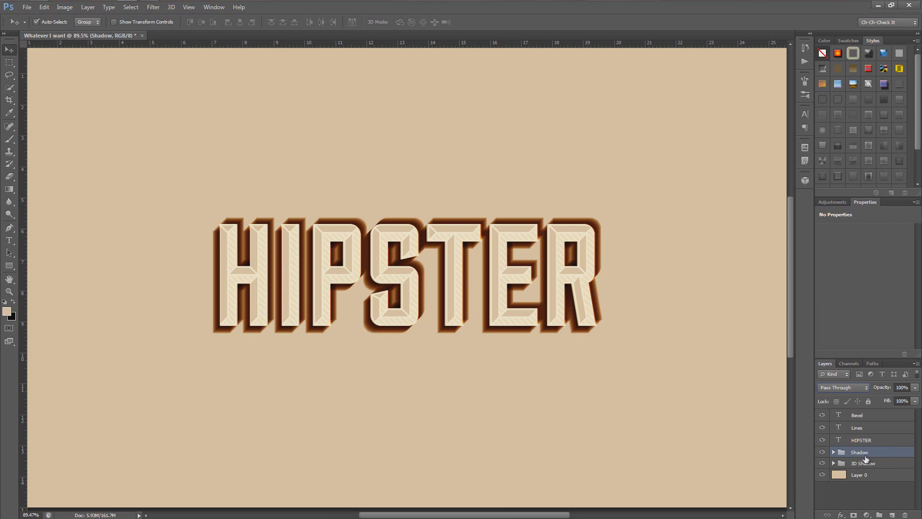
Step: Merge the Shadow group and the 3D Shadow group each into a single layer
key(ctrl+e)
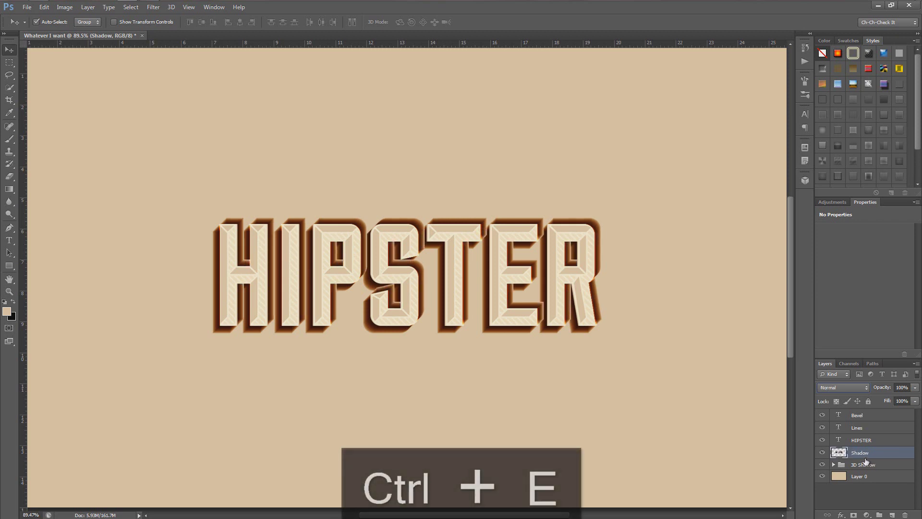
click(864, 464)
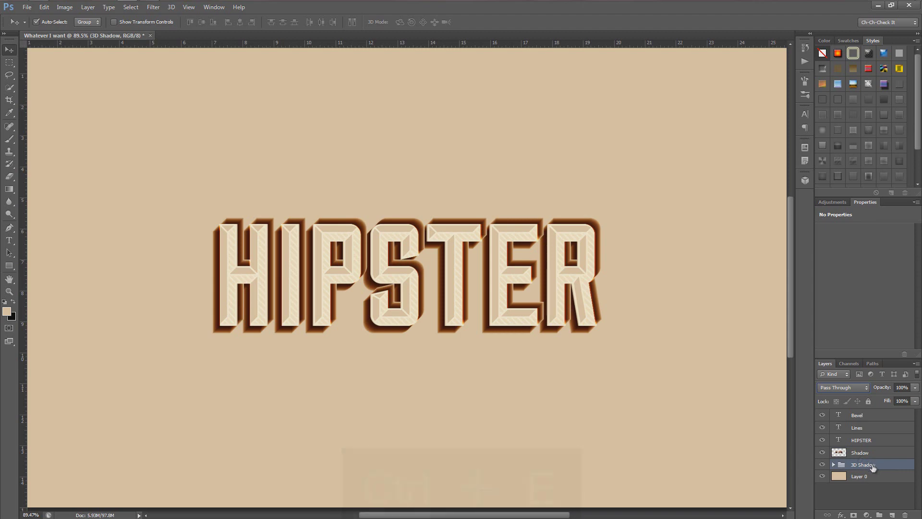
key(ctrl+e)
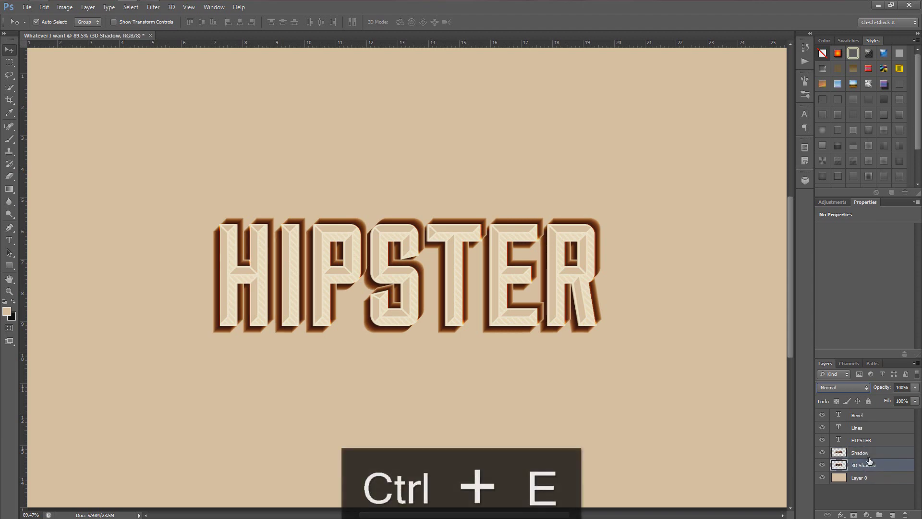
Step: Set the blending mode of the merged Shadow and 3D Shadow layers to Multiply
click(866, 455)
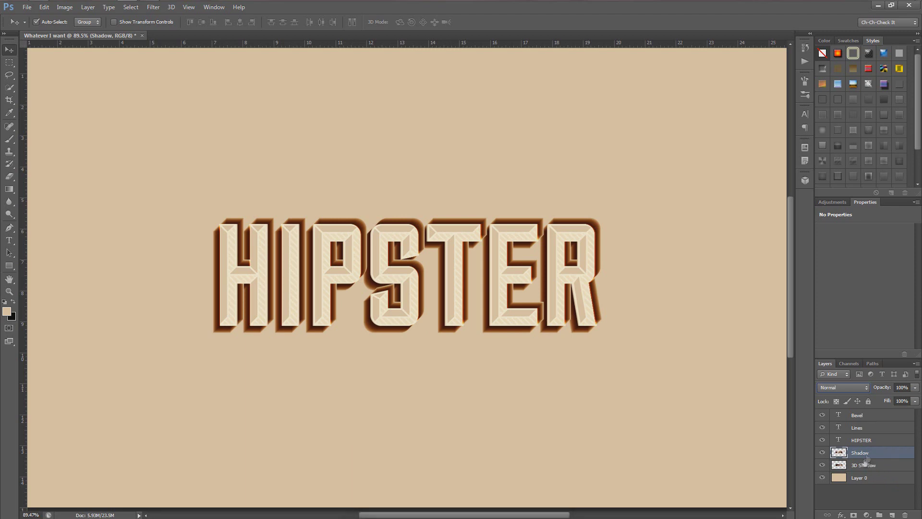
click(837, 387)
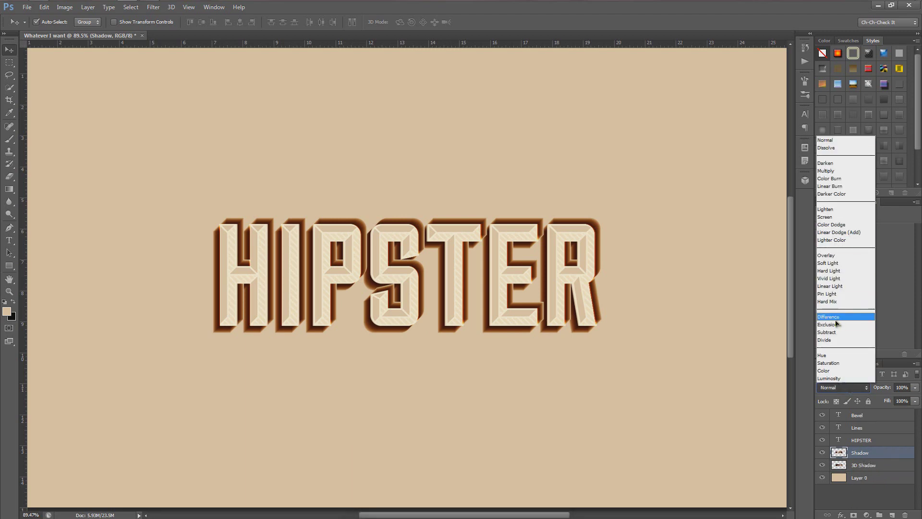
click(834, 171)
click(866, 465)
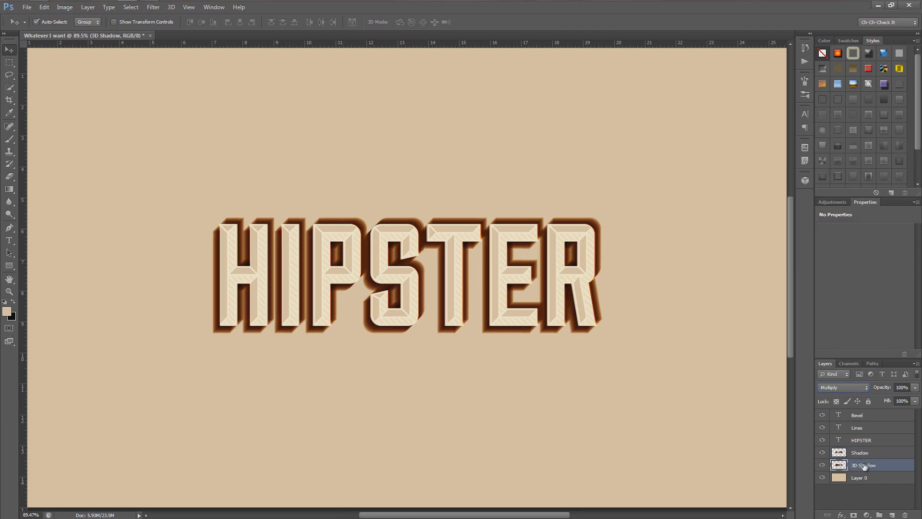
Step: Apply a Color Overlay in brown #907449 to the 3D Shadow layer
click(841, 514)
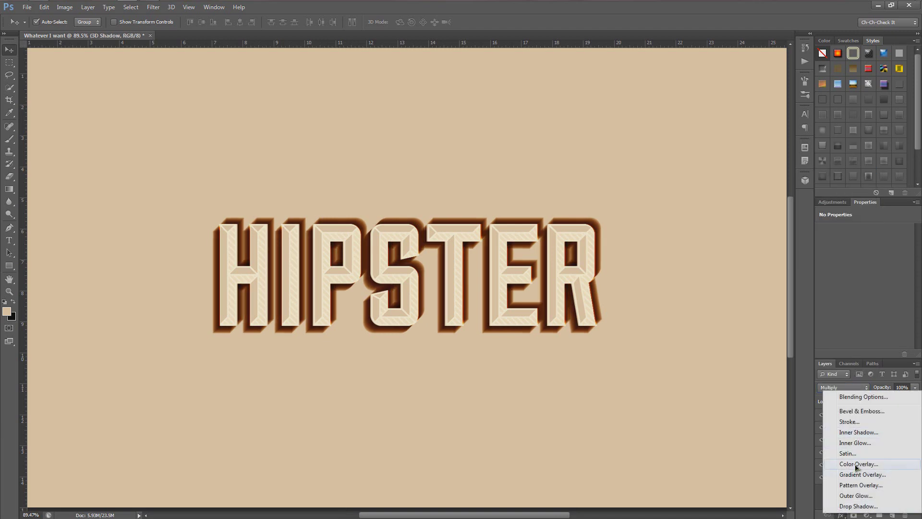
click(857, 464)
click(861, 148)
click(694, 199)
drag(696, 197, 698, 198)
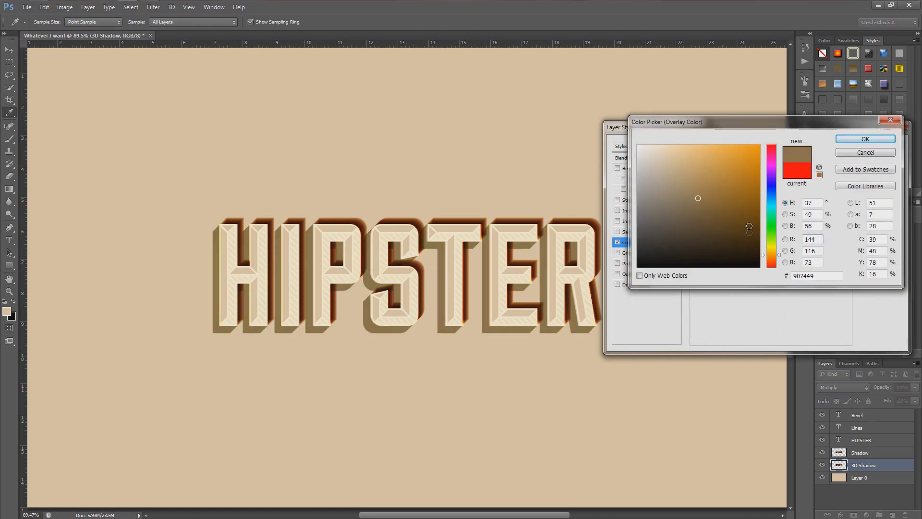
click(865, 139)
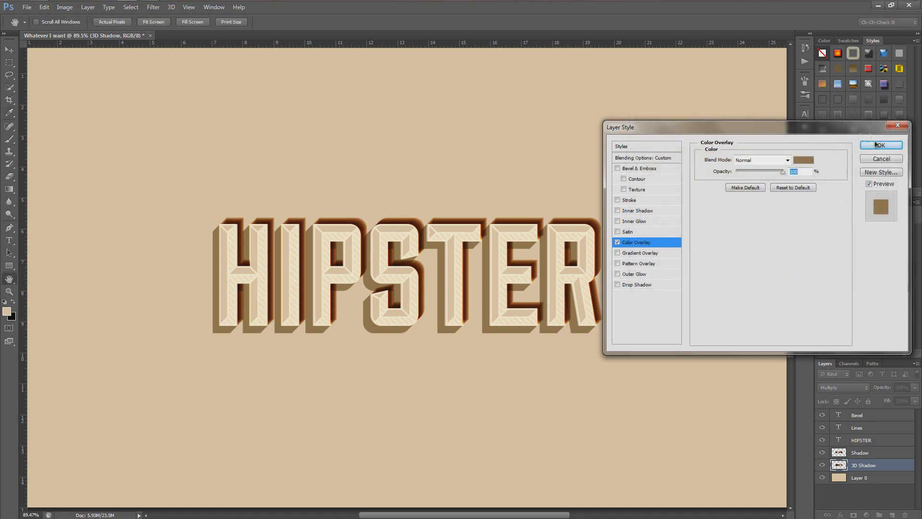
click(882, 145)
key(v)
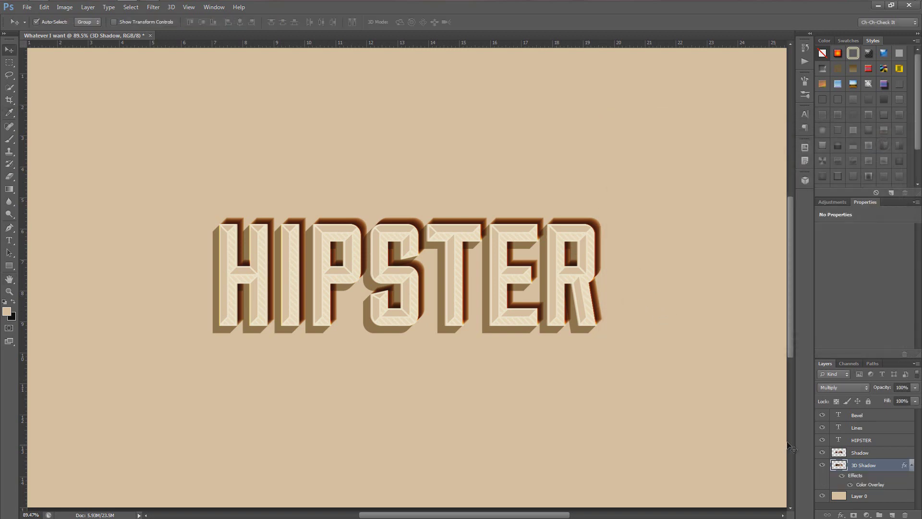
Step: Place the Shadow layer directly beneath 3D Shadow and apply a Gaussian Blur with a radius of 6.6 pixels to it
click(868, 453)
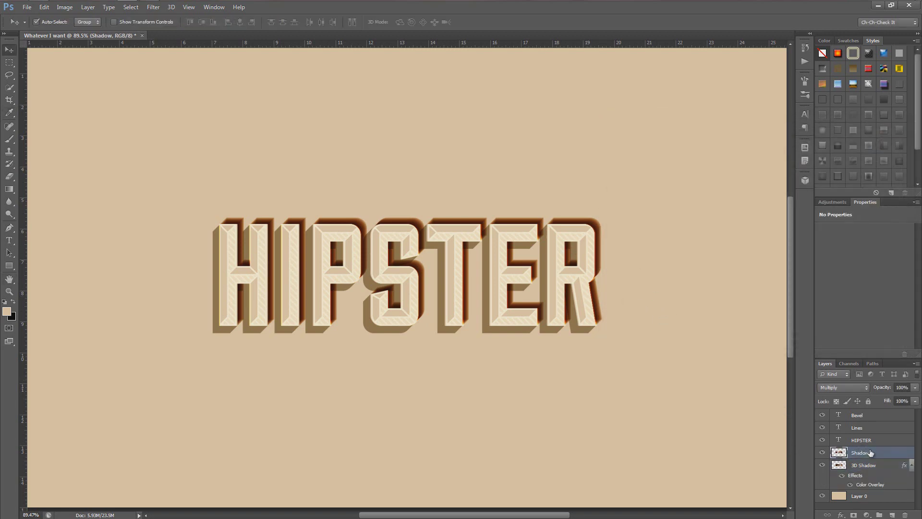
drag(878, 454, 870, 491)
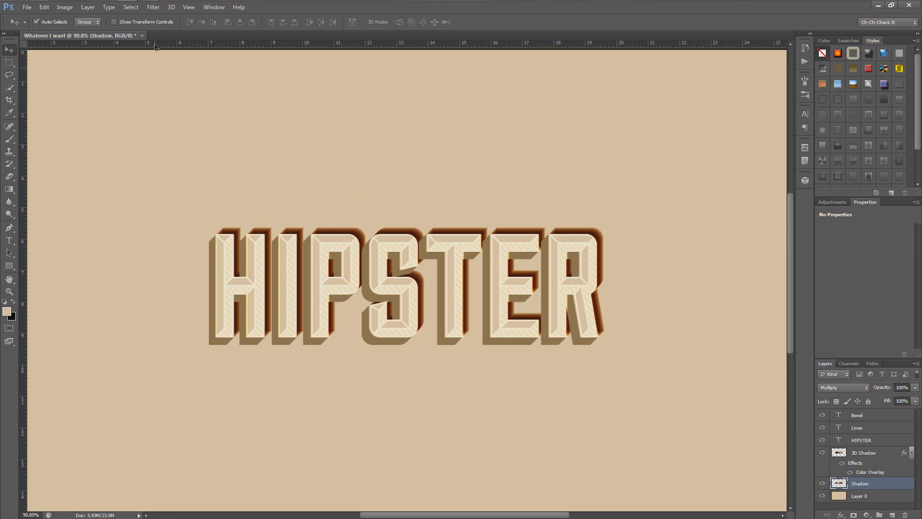
click(153, 6)
mouse_move(173, 102)
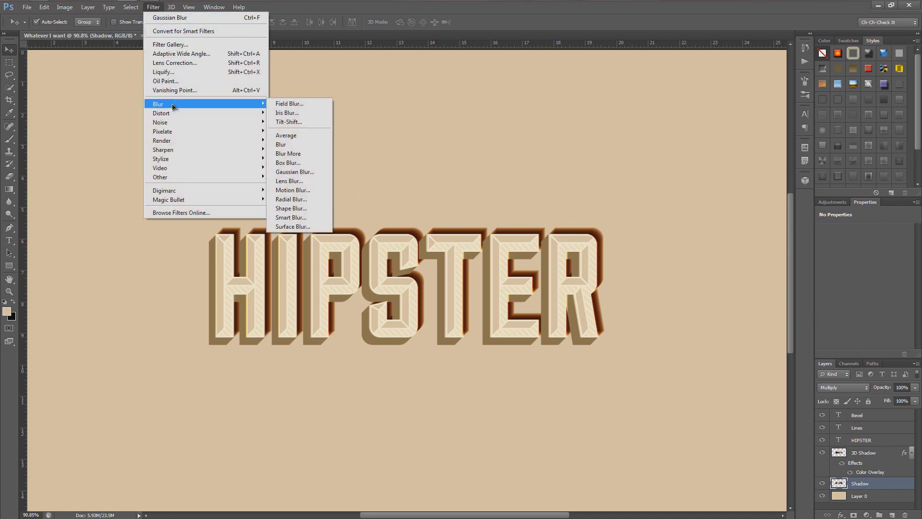
click(300, 166)
drag(430, 265, 424, 265)
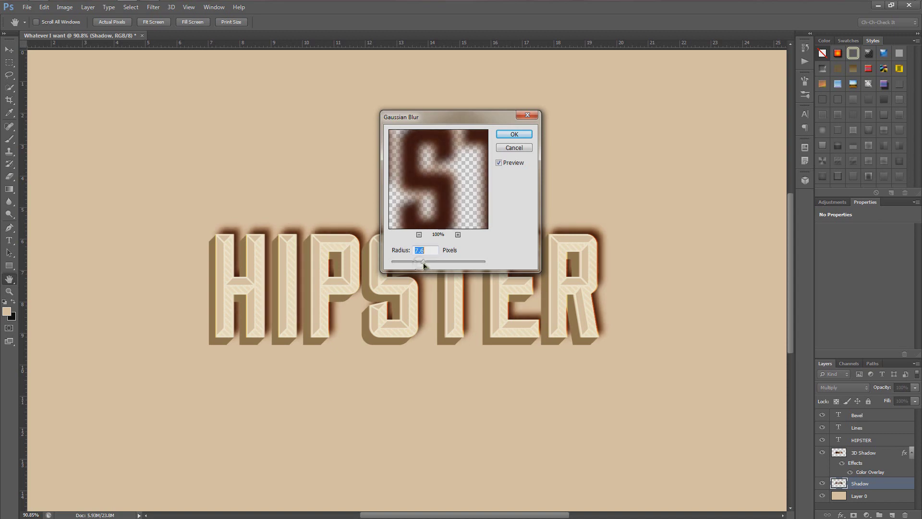
drag(427, 117, 692, 123)
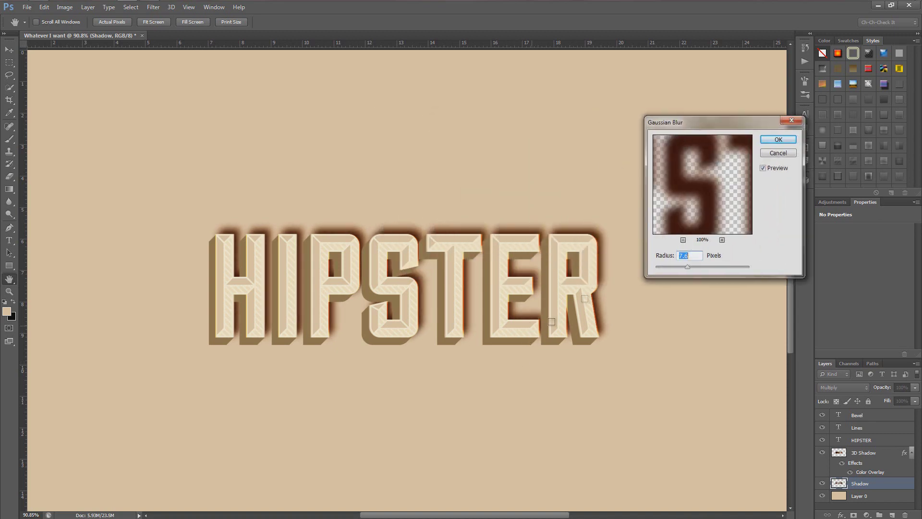
drag(687, 267, 683, 269)
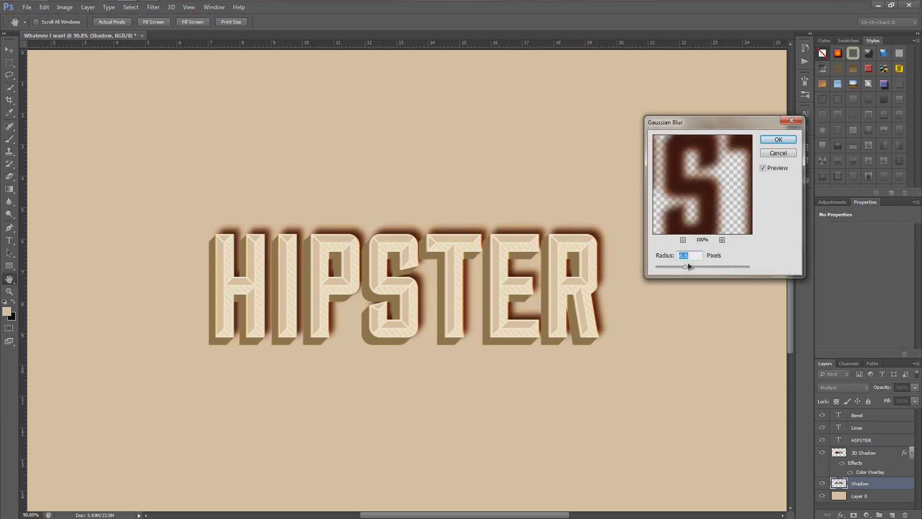
click(779, 139)
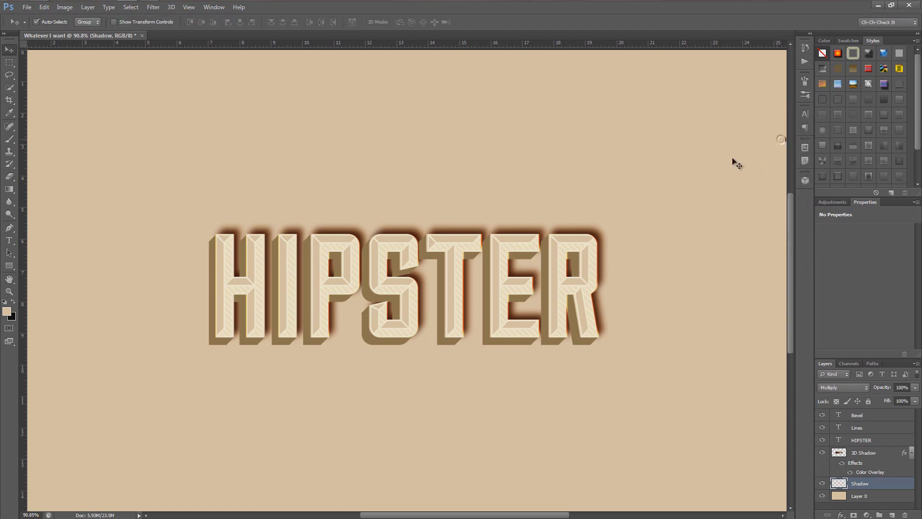
Step: Apply a Motion Blur to the Shadow layer with an angle of 48° and a distance of 65 pixels
click(155, 9)
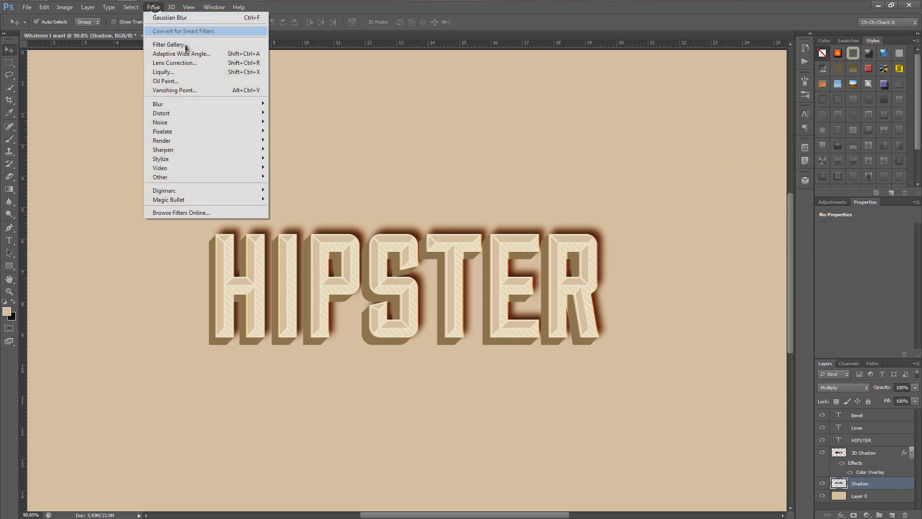
mouse_move(204, 105)
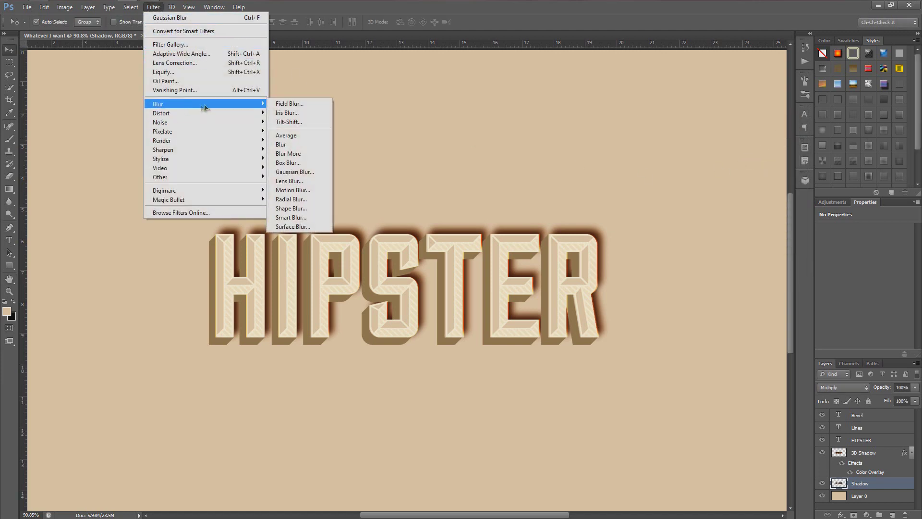
click(303, 191)
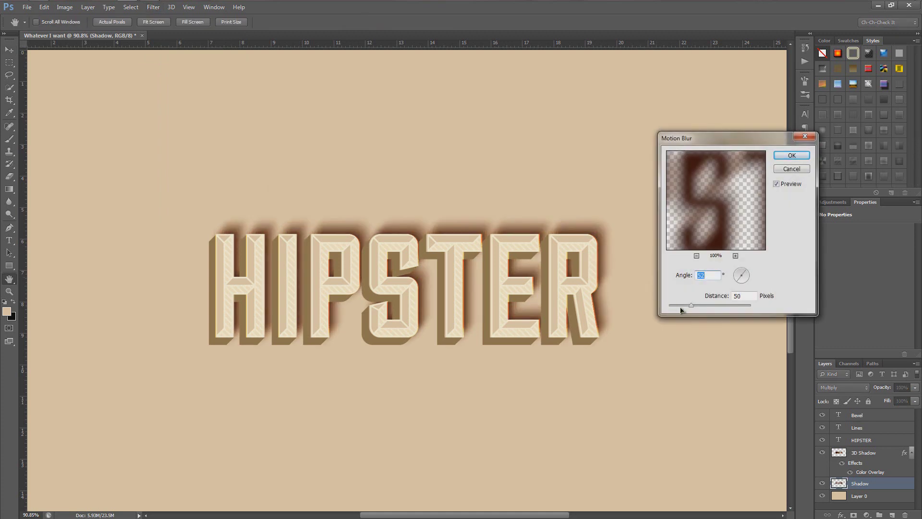
drag(693, 307, 690, 307)
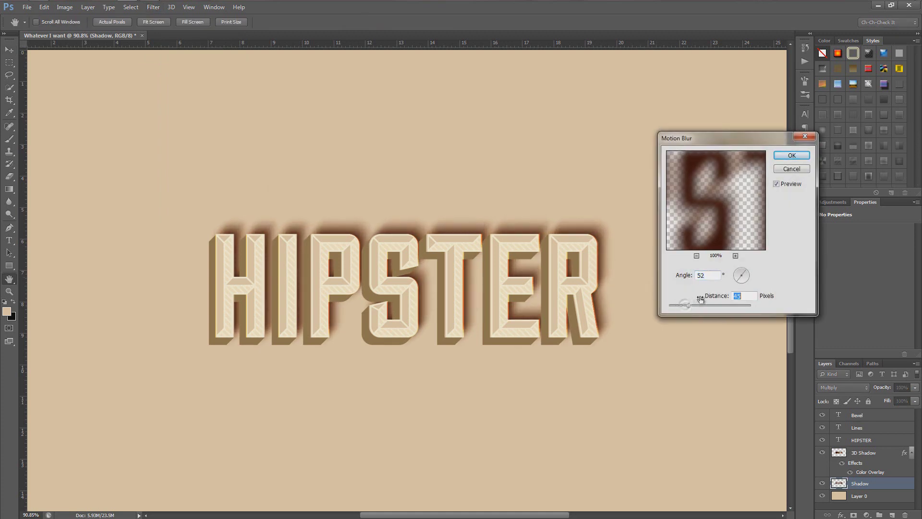
drag(746, 272, 749, 273)
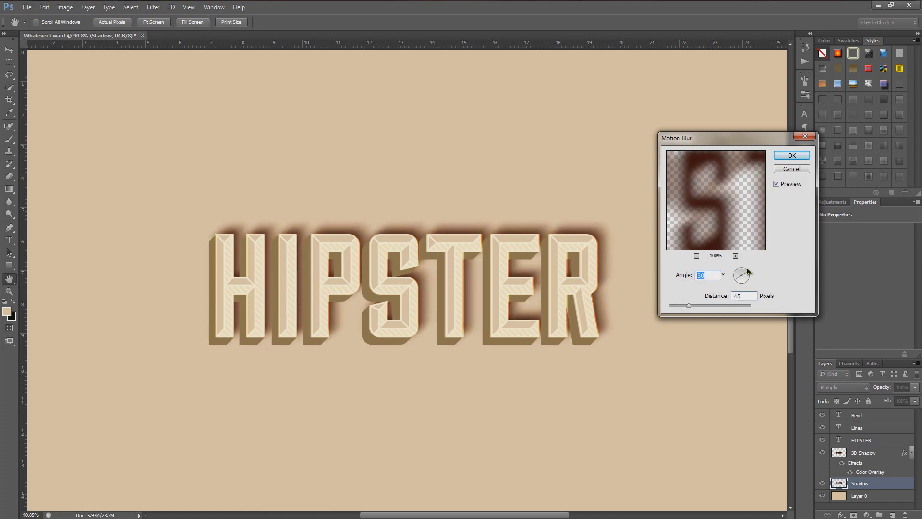
drag(747, 275, 747, 272)
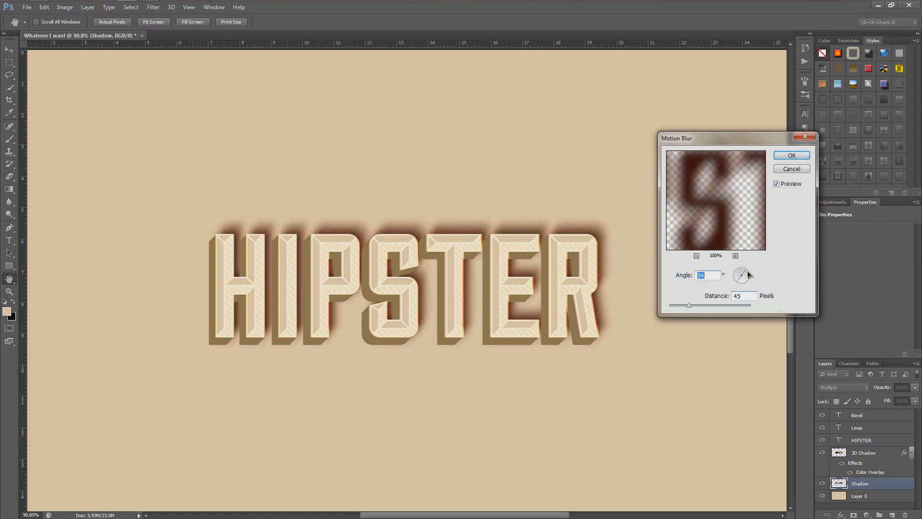
drag(687, 306, 694, 306)
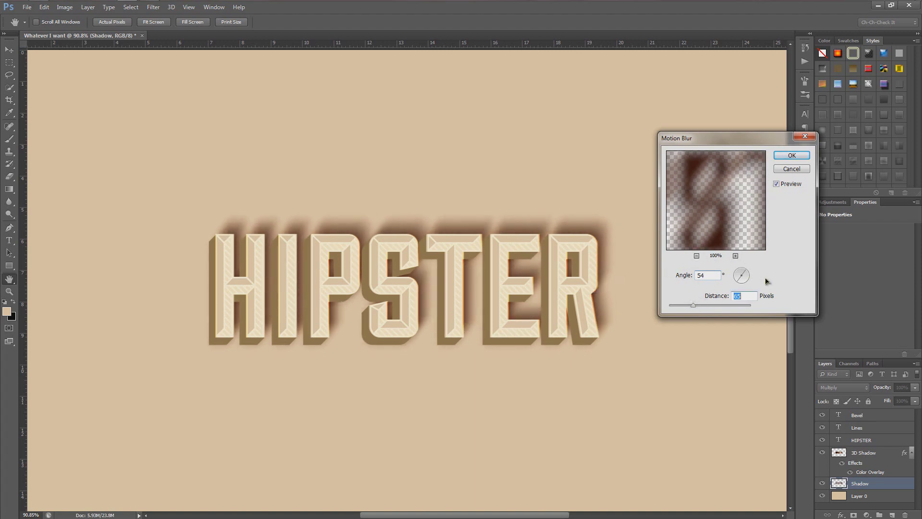
click(745, 272)
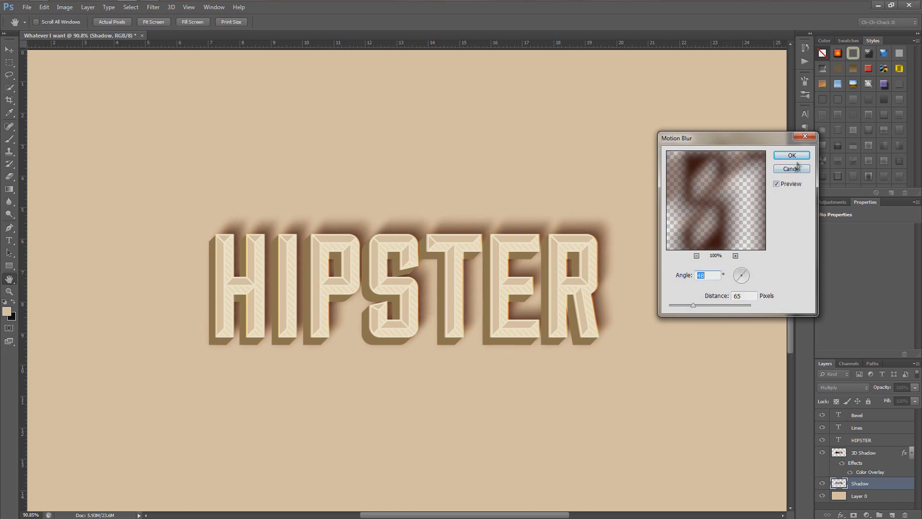
click(792, 156)
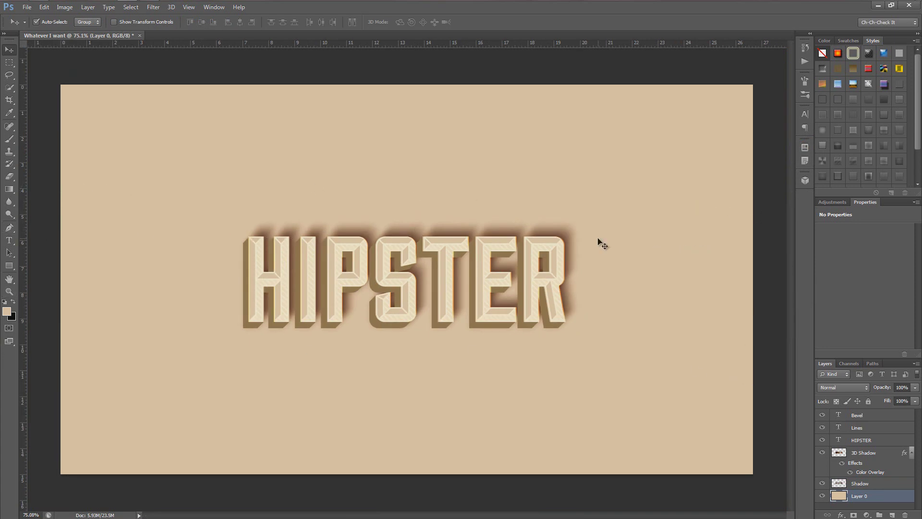
Step: Draw a rectangle shape of about 2002 × 625 px behind the text, directly above Layer 0, spanning the full canvas width
key(u)
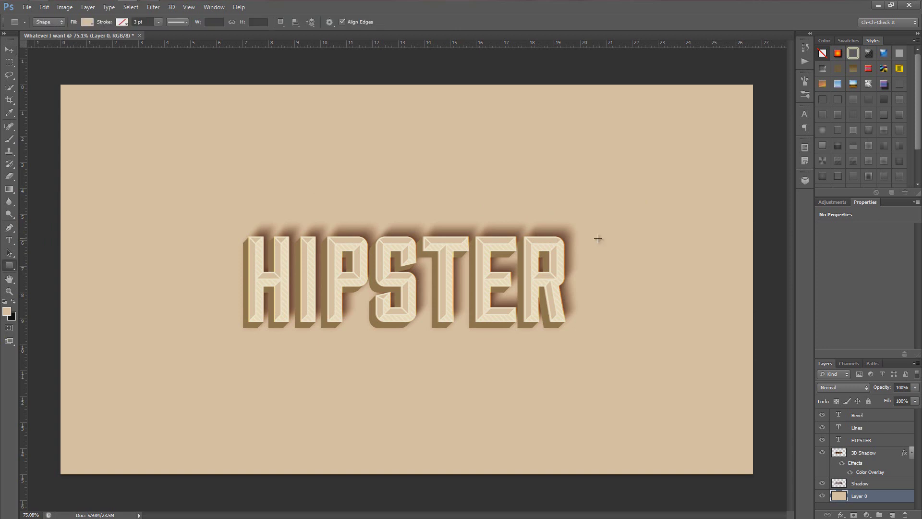
key(shift+u)
key(shift+u)
key(shift+u)
key(shift+u)
key(shift+u)
key(shift+u)
right_click(9, 267)
click(75, 267)
drag(44, 159, 767, 387)
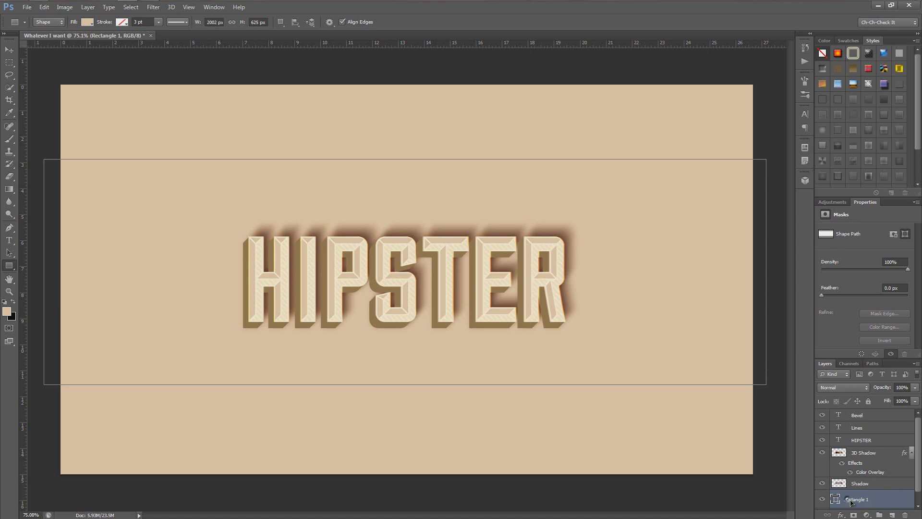
click(842, 514)
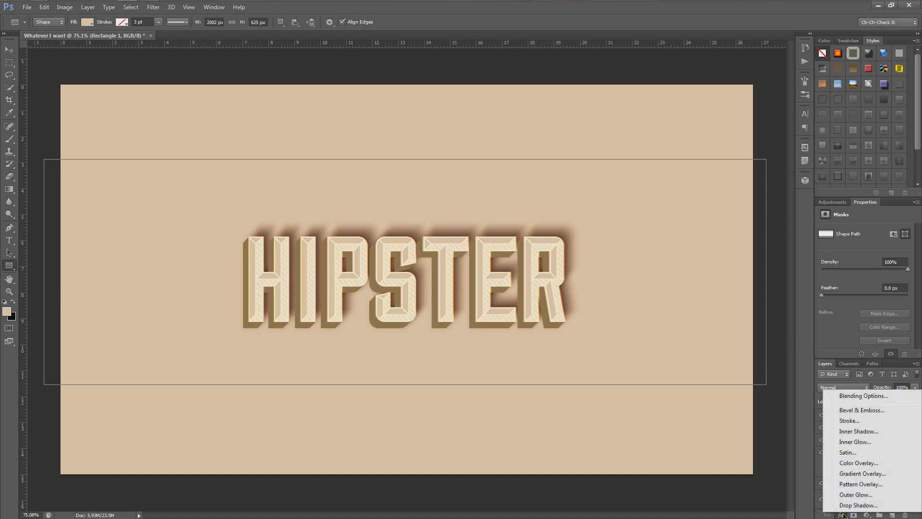
click(854, 484)
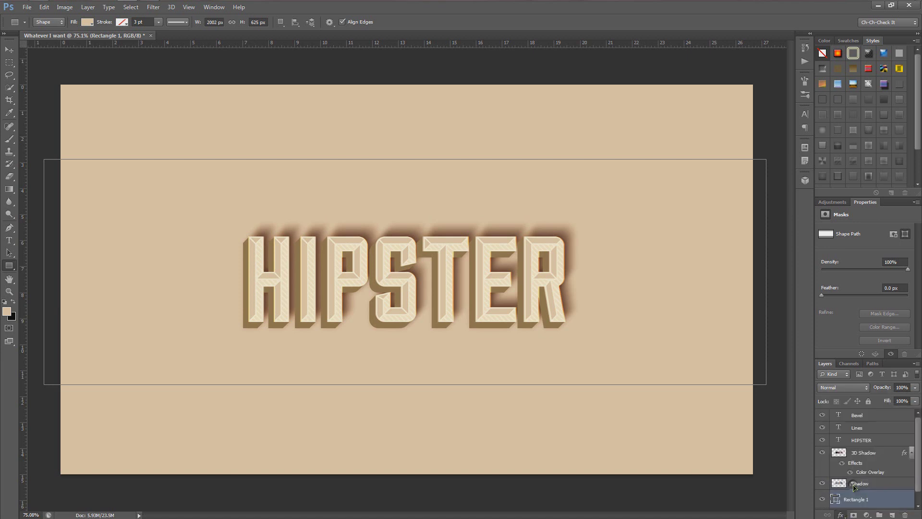
click(767, 193)
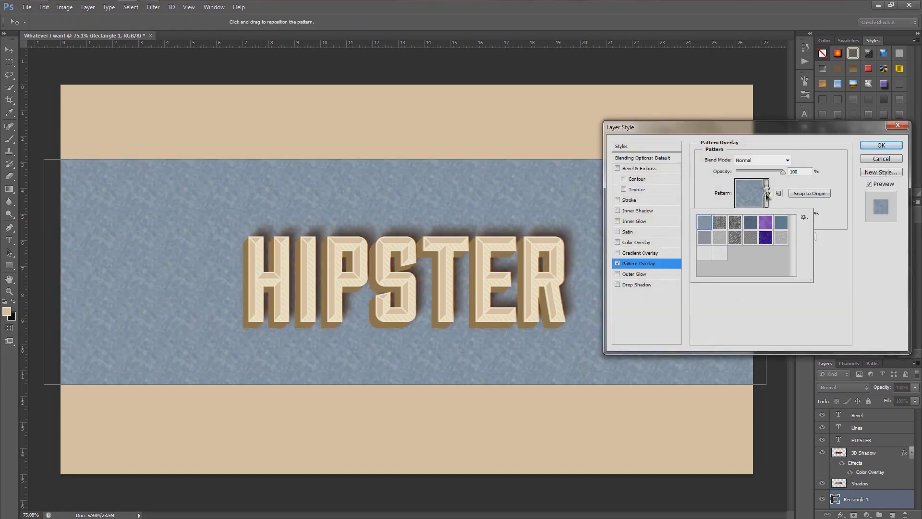
click(714, 256)
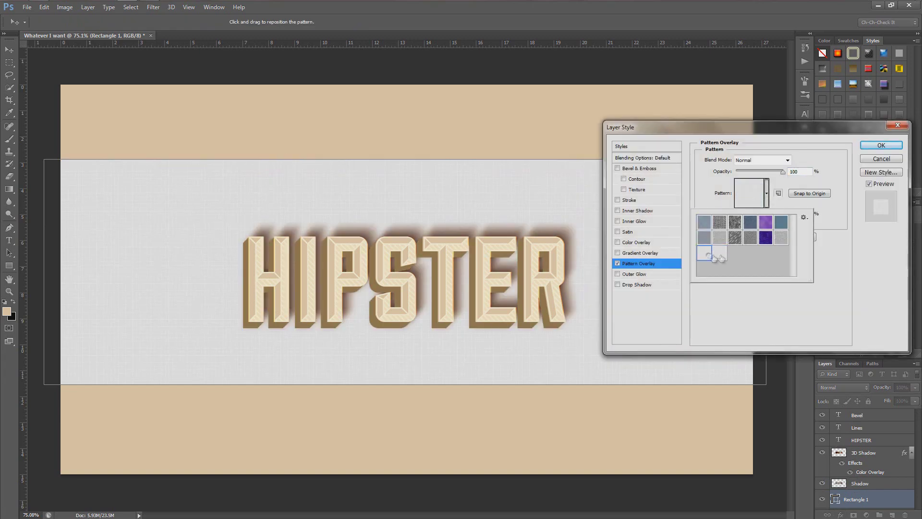
click(881, 159)
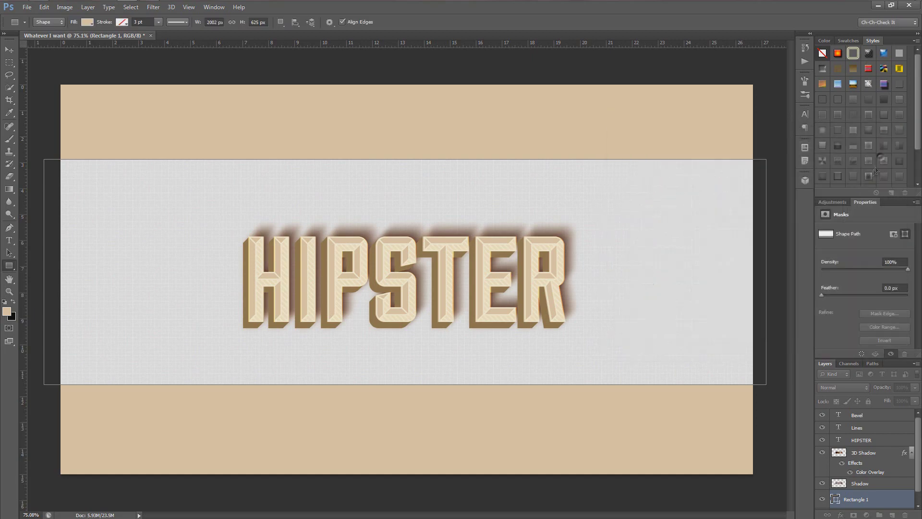
Step: Switch to the browser and look through the textures offered on the Subtle Patterns site
click(9, 49)
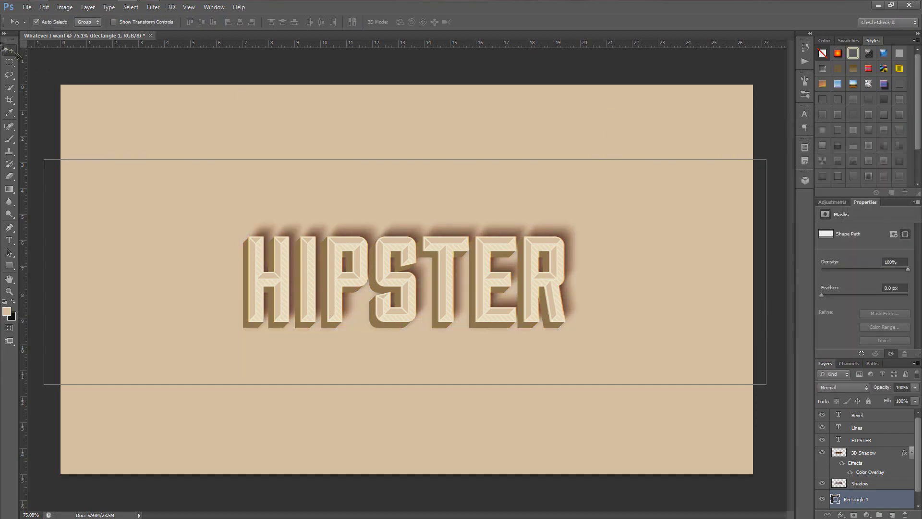
click(42, 7)
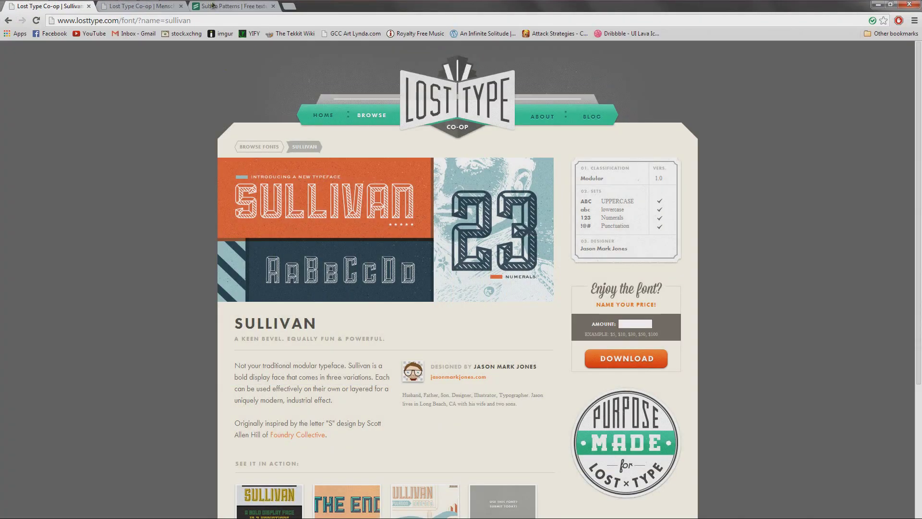
click(212, 6)
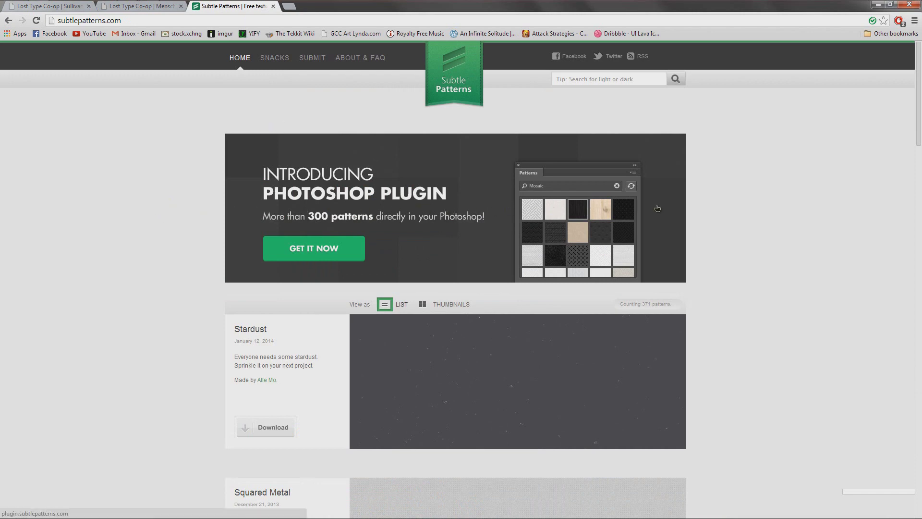
scroll(190, 215, down, 6)
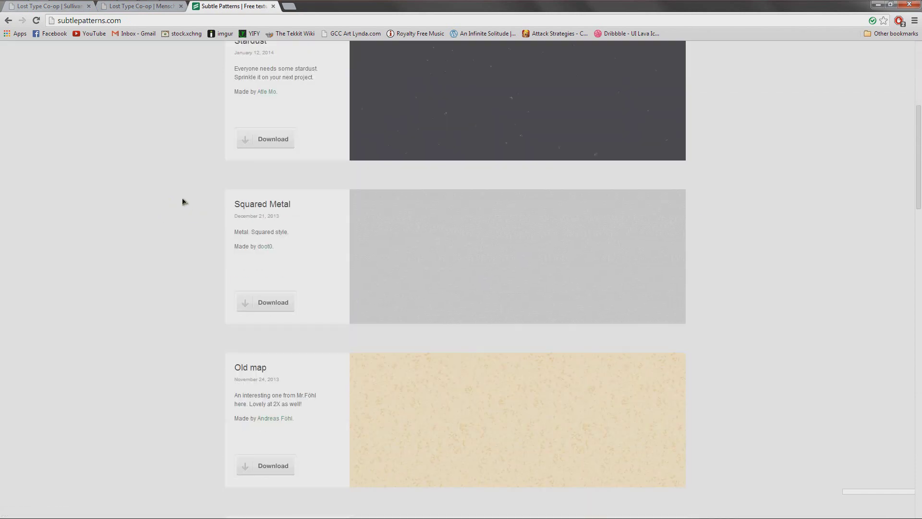
scroll(183, 213, down, 3)
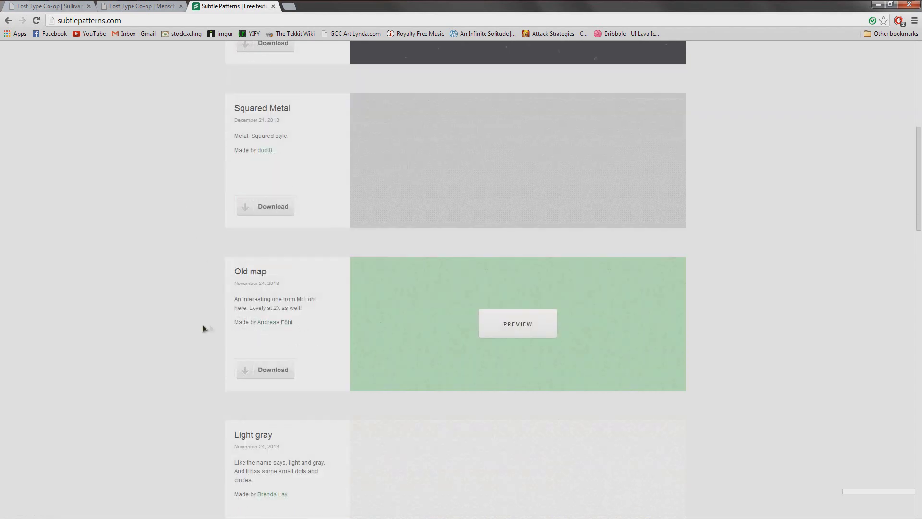
scroll(799, 366, down, 10)
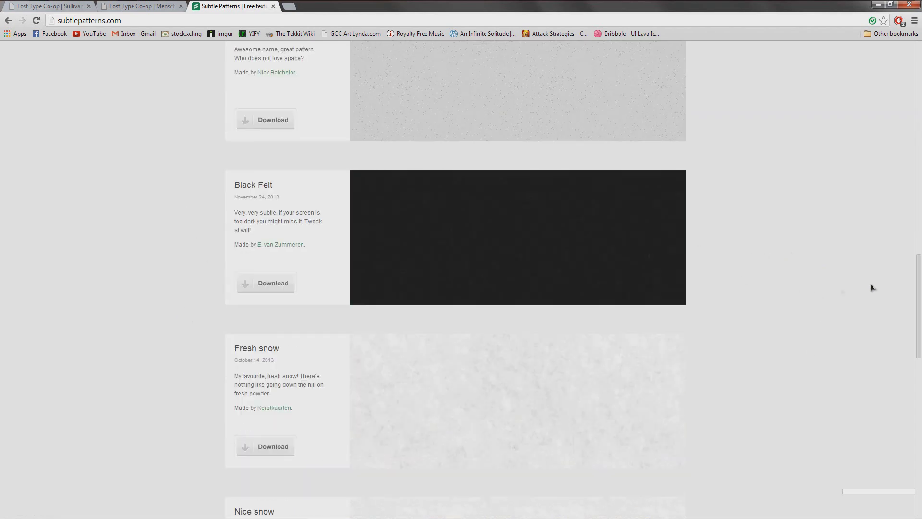
Step: Open the noisy_grid and noisy_grid_@2X images from the desktop in Photoshop as separate documents
click(878, 4)
click(877, 4)
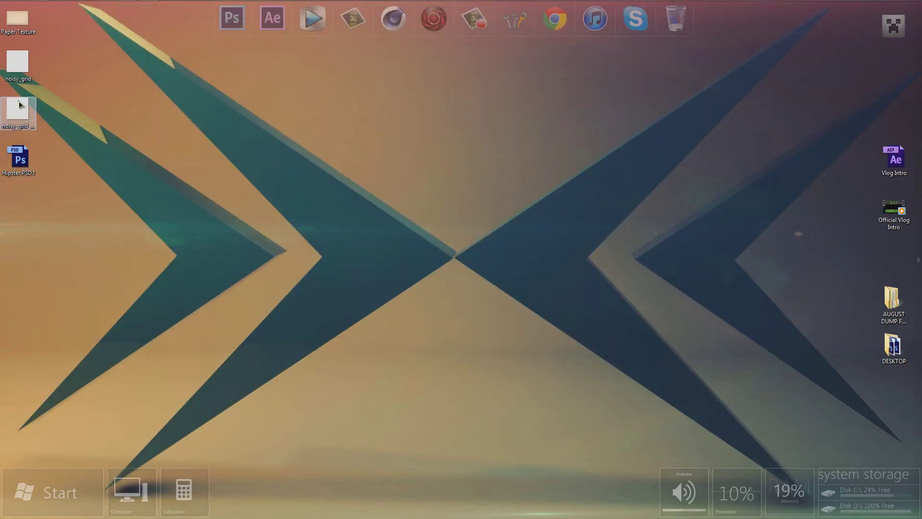
drag(81, 131, 355, 152)
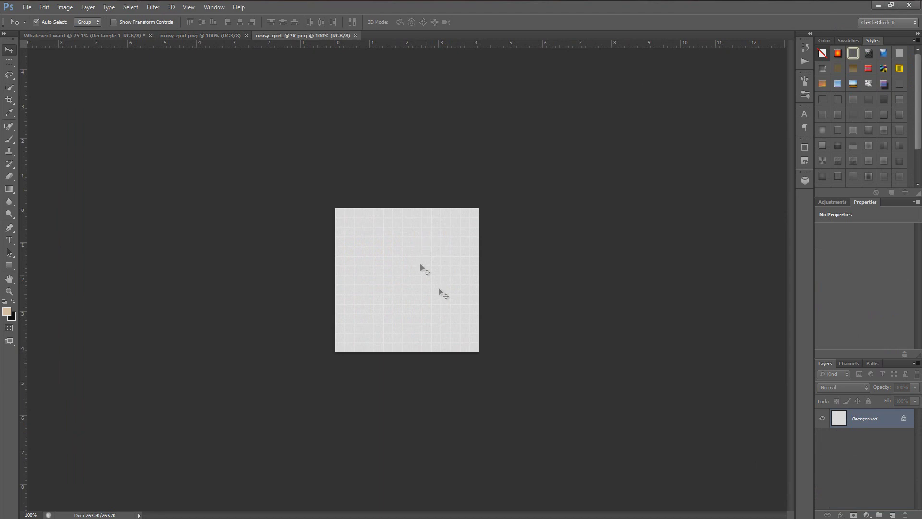
double_click(902, 421)
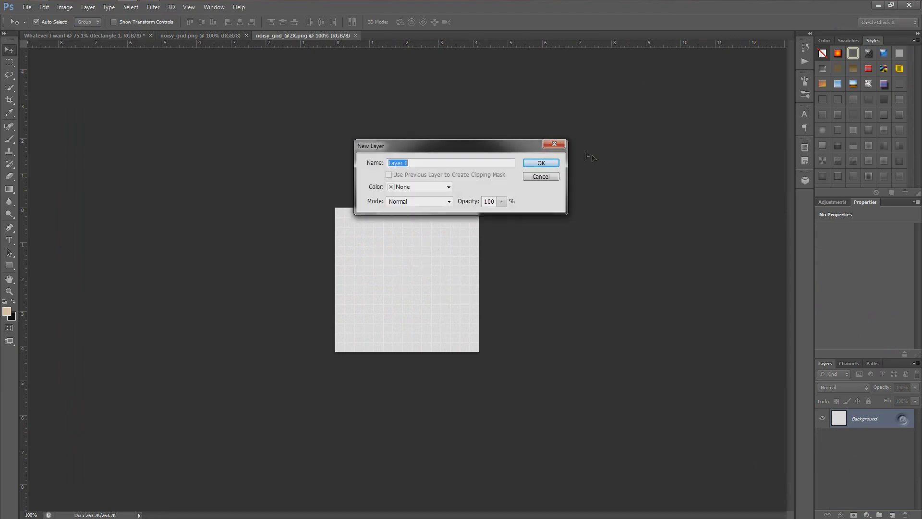
click(542, 163)
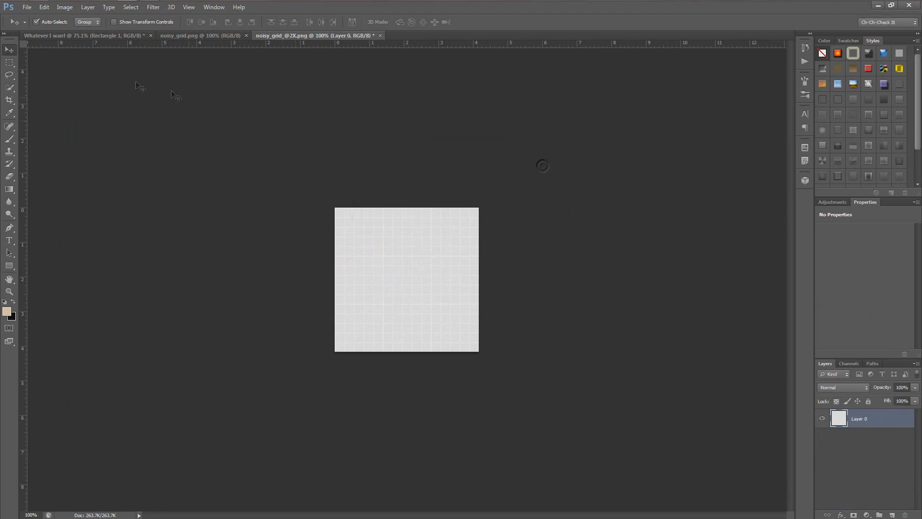
click(44, 6)
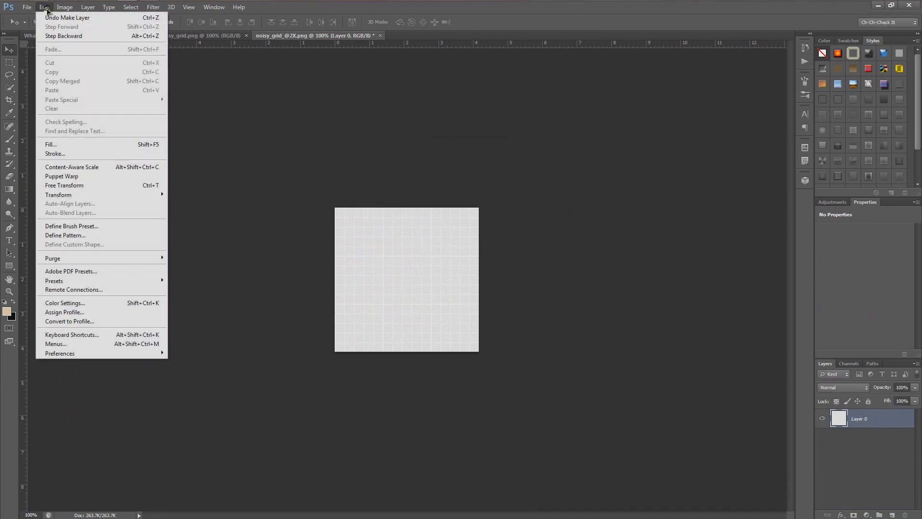
click(71, 235)
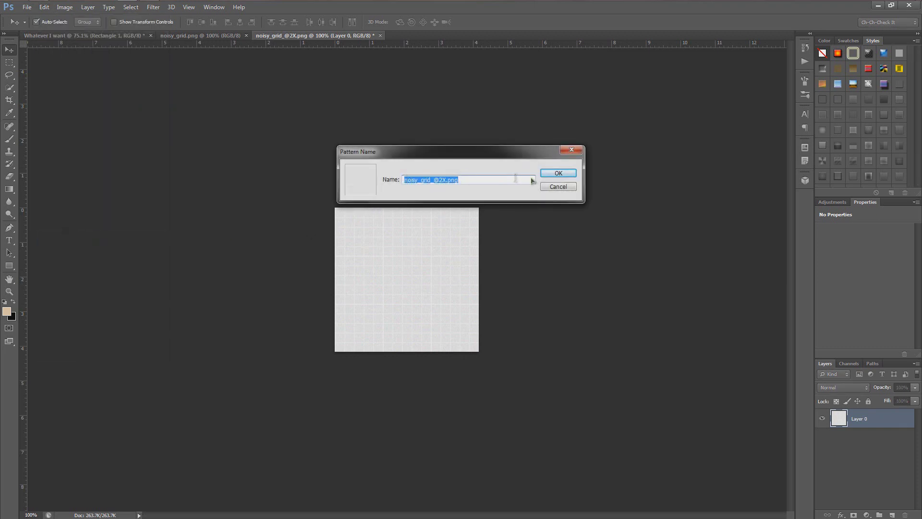
click(558, 186)
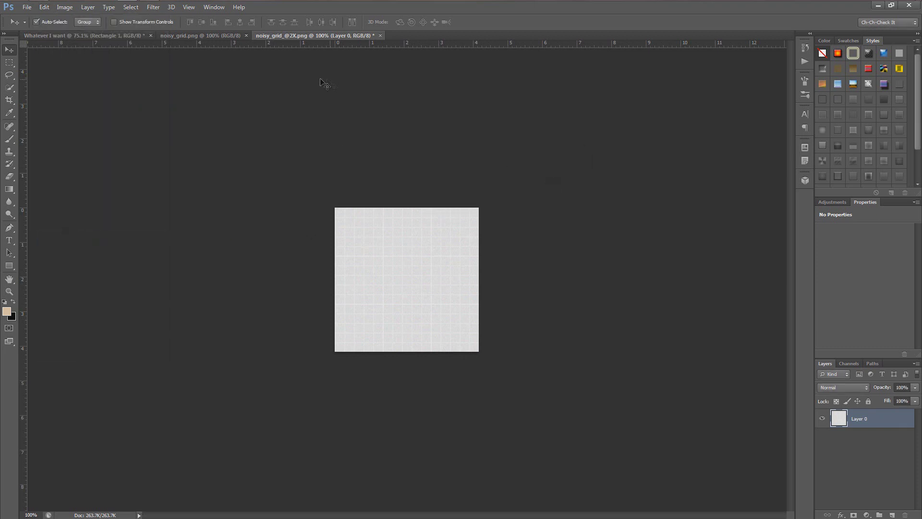
Step: Close both noisy_grid documents without saving and return to the HIPSTER design
click(194, 35)
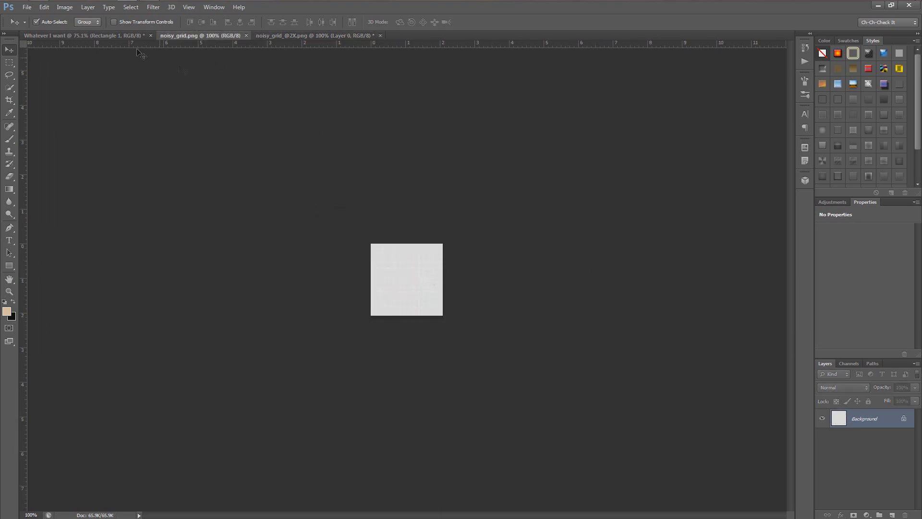
click(108, 35)
click(246, 35)
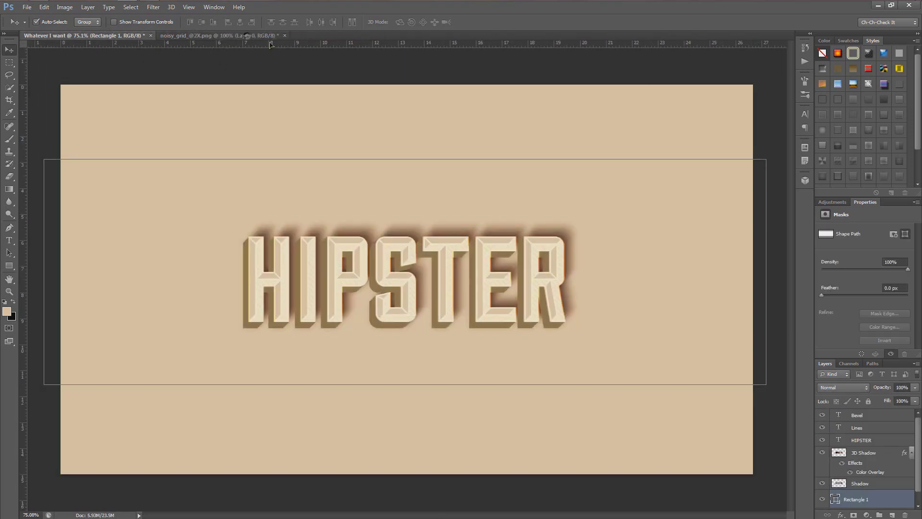
click(284, 35)
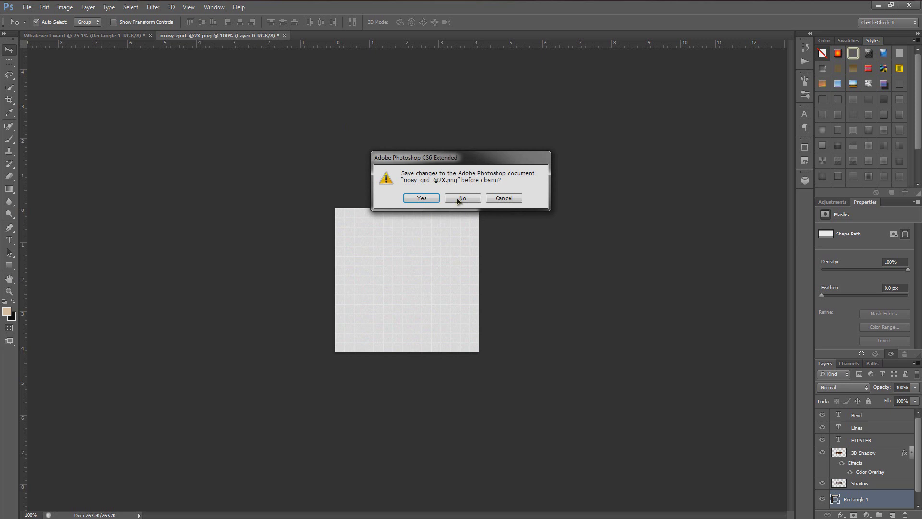
click(461, 200)
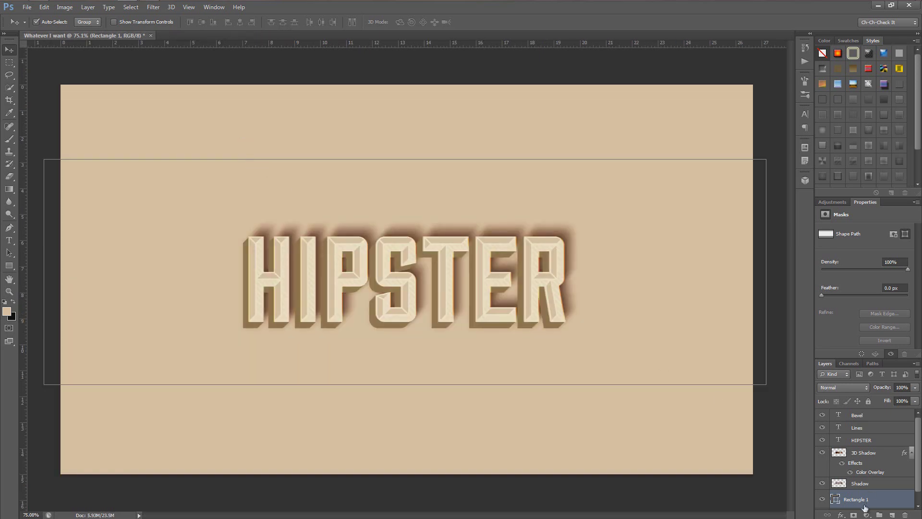
Step: Add a Pattern Overlay to the Rectangle 1 band using the light noisy grid pattern with the Multiply blend mode
click(841, 515)
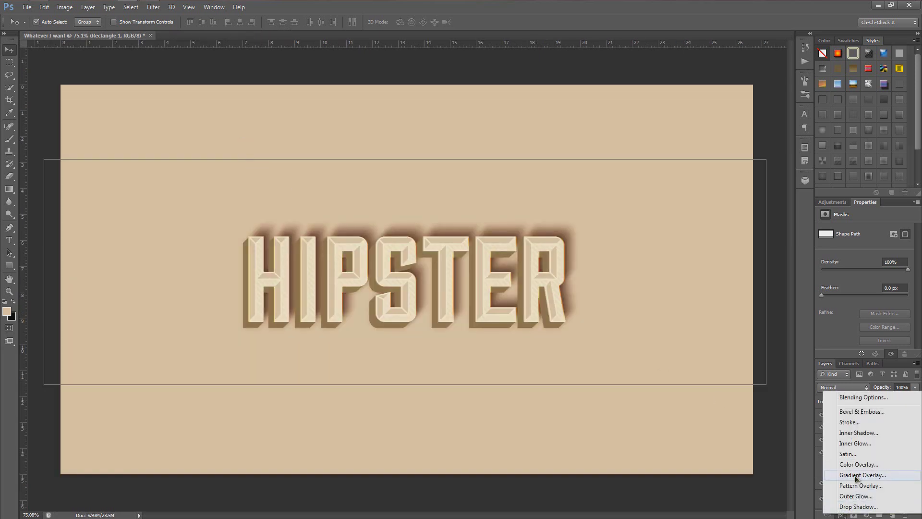
click(855, 486)
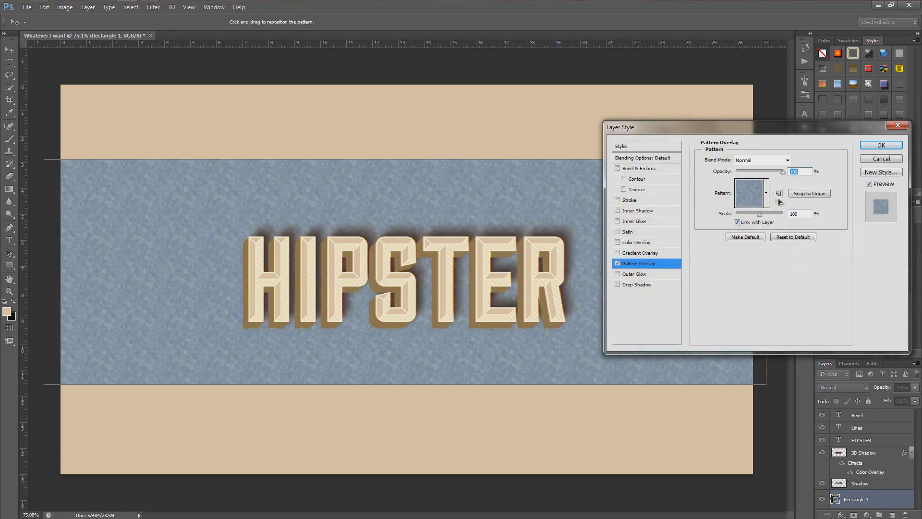
click(766, 192)
click(724, 253)
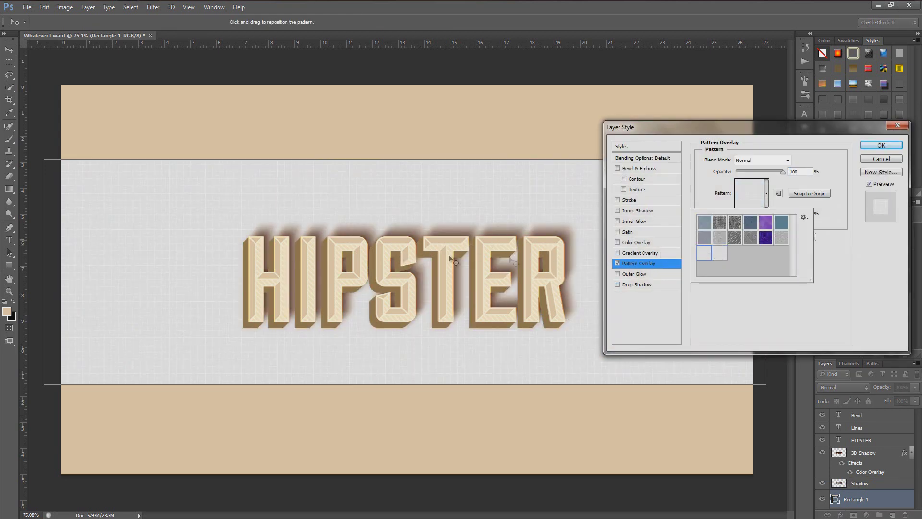
click(782, 162)
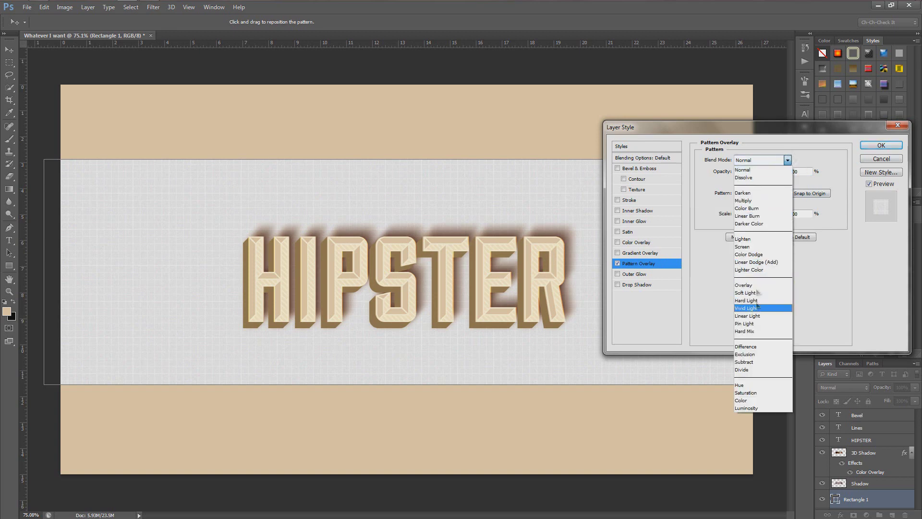
click(744, 201)
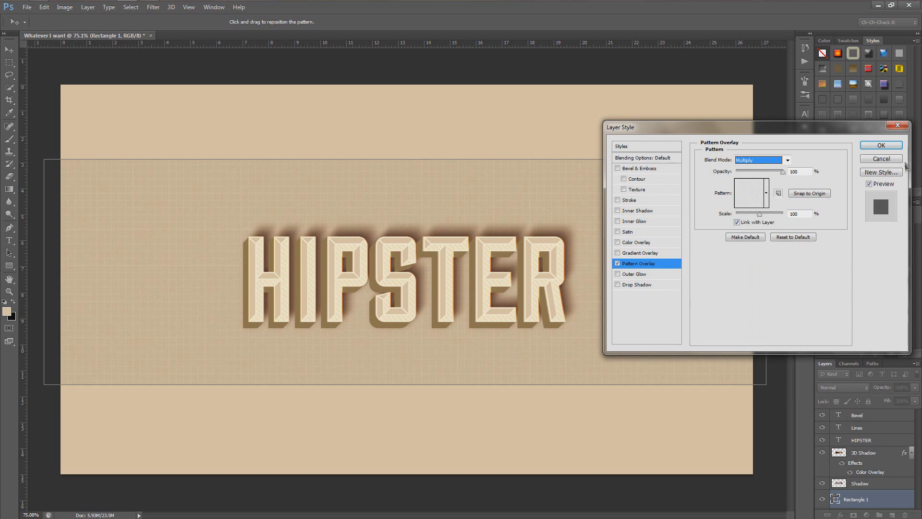
click(881, 145)
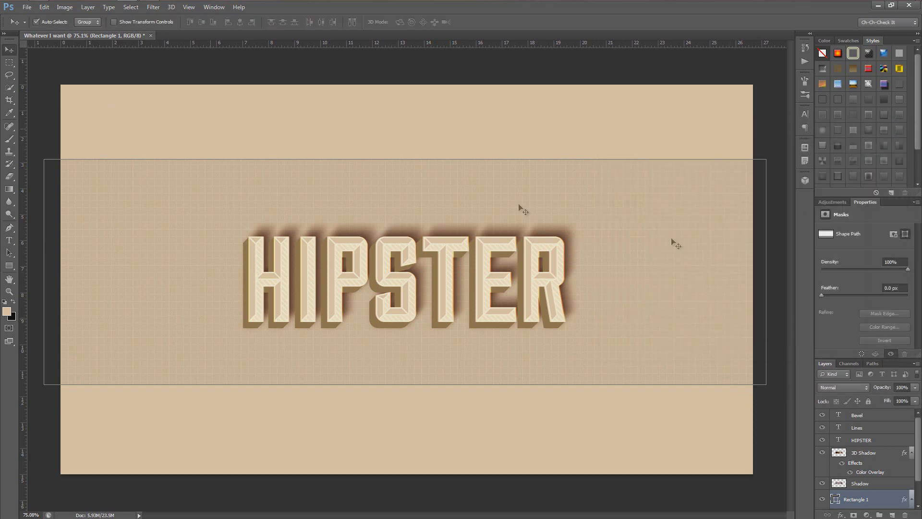
click(763, 127)
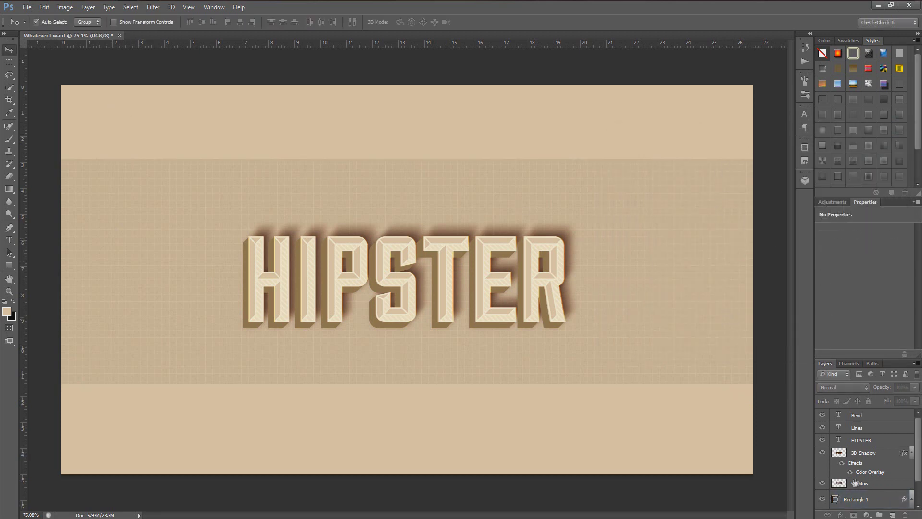
Step: Center the Rectangle 1 band vertically on the canvas by aligning it to a full-canvas selection, and clear the selection
click(863, 499)
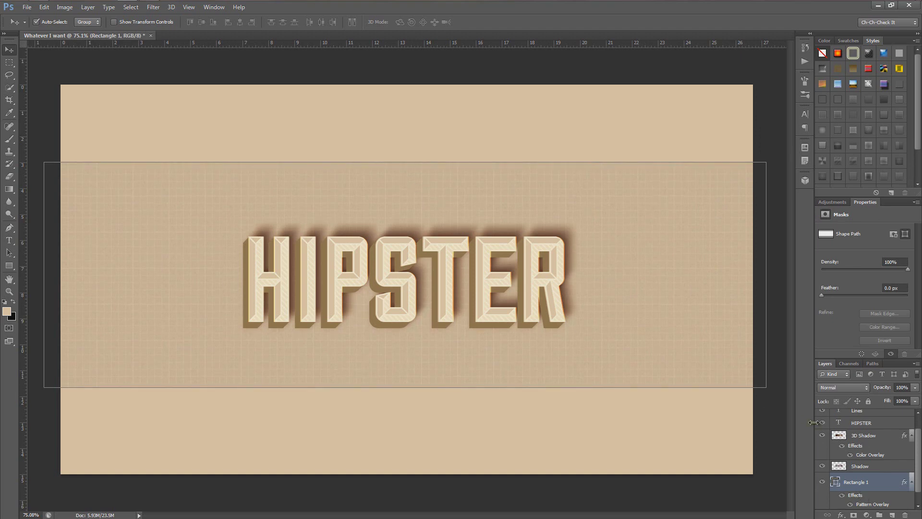
key(ctrl+a)
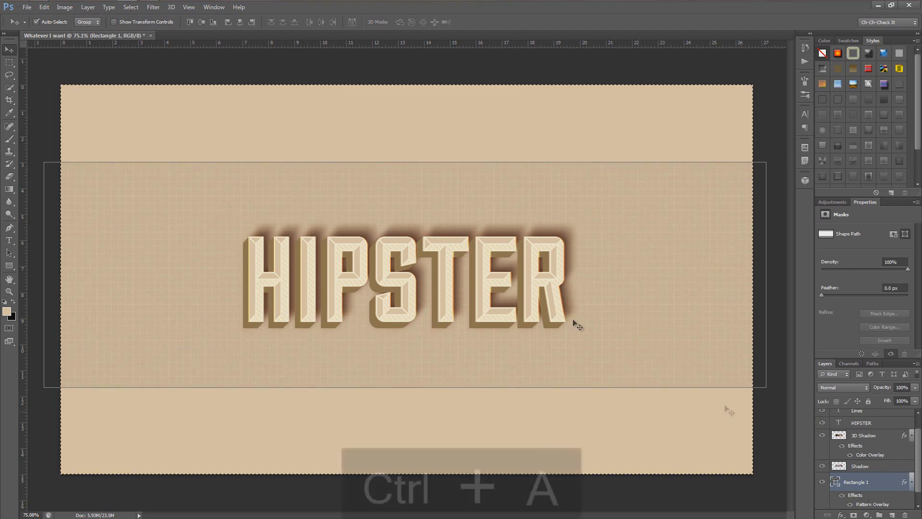
click(201, 22)
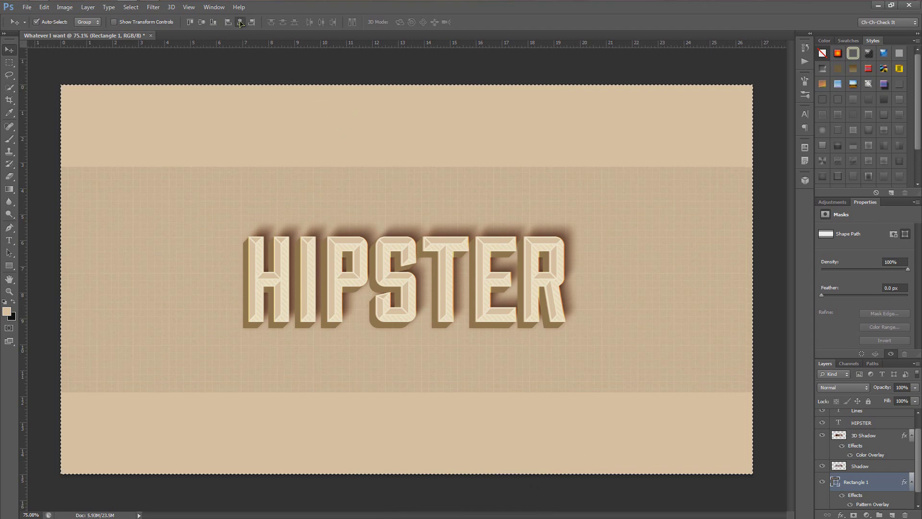
key(ctrl+d)
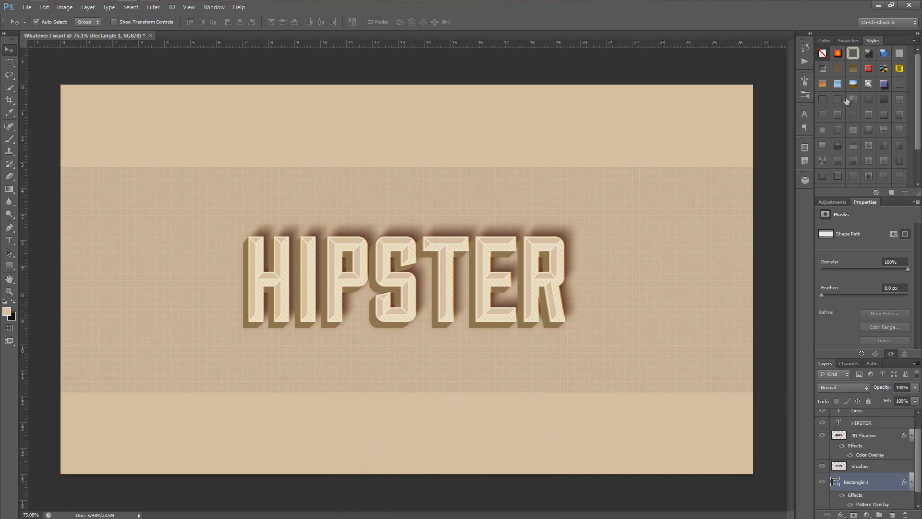
Step: Place the Paper Texture image from the desktop into the design and scale it to about 217% to cover the canvas
click(877, 6)
double_click(24, 21)
drag(7, 24, 331, 209)
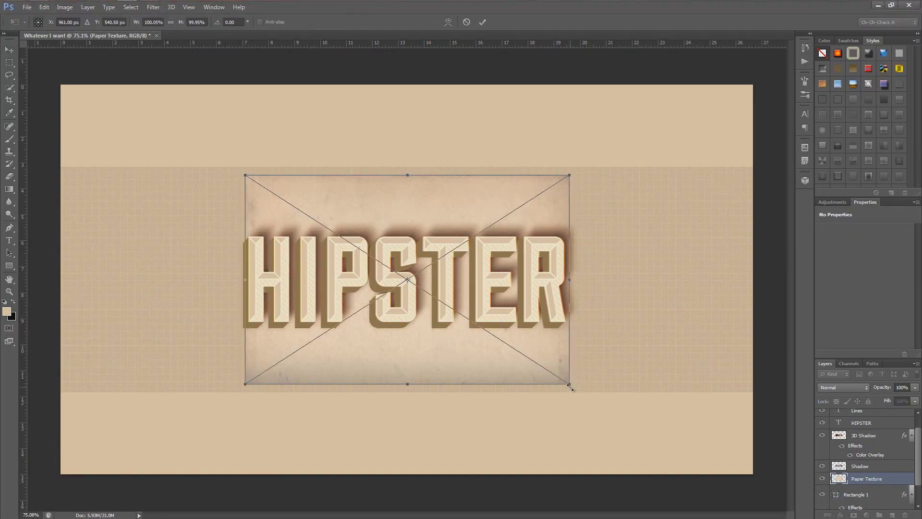
drag(627, 421, 759, 506)
click(483, 23)
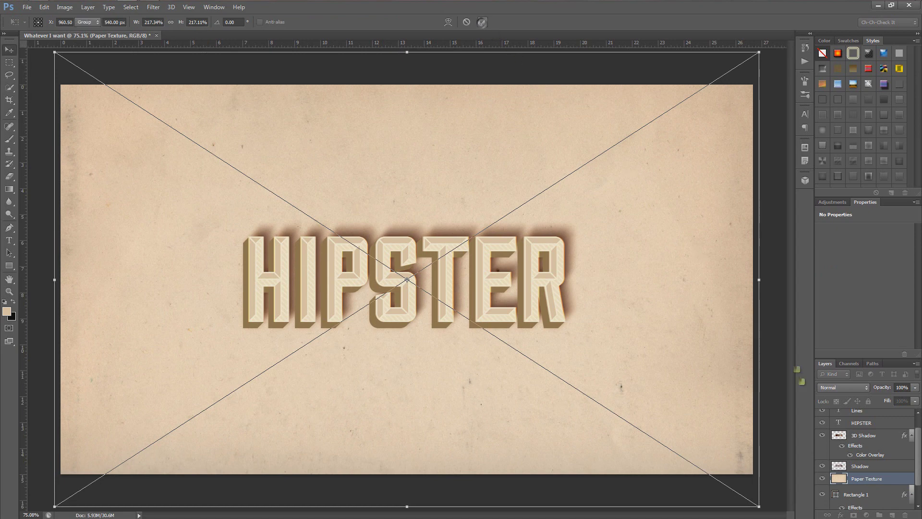
Step: Move the Paper Texture layer above all other layers and blend it with Linear Burn at 77% opacity
drag(869, 479, 878, 416)
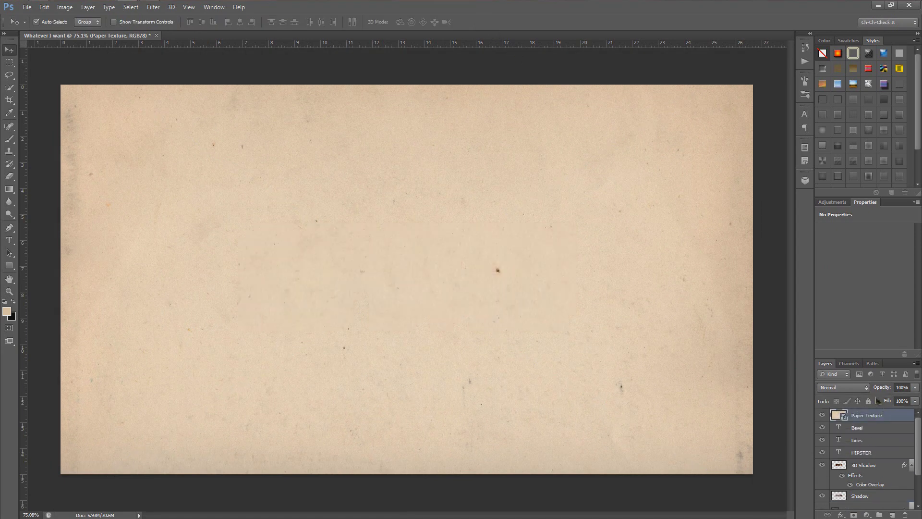
key(ctrl+0)
click(848, 387)
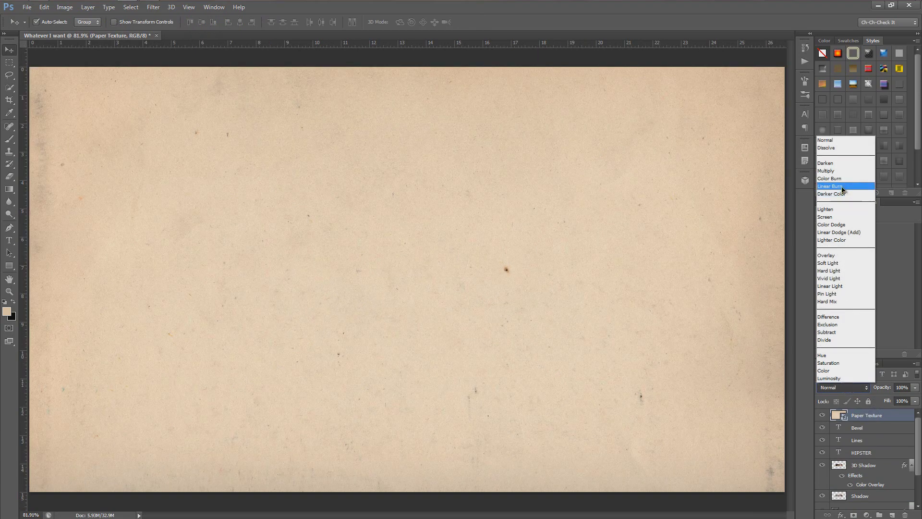
click(842, 188)
drag(883, 388, 874, 388)
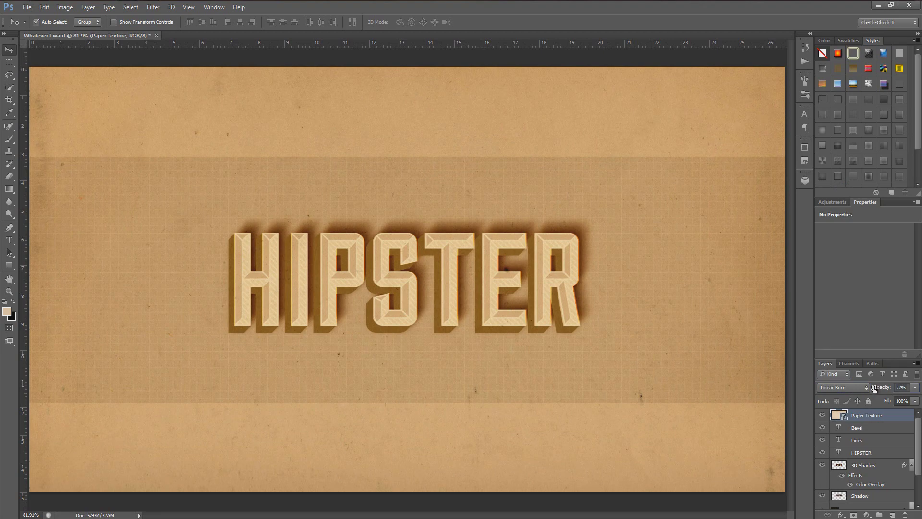
scroll(402, 272, up, 4)
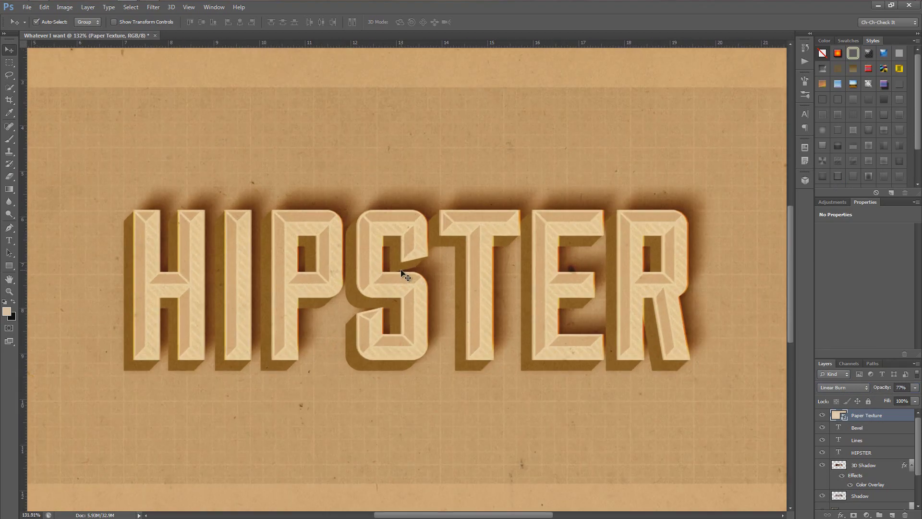
scroll(360, 291, down, 4)
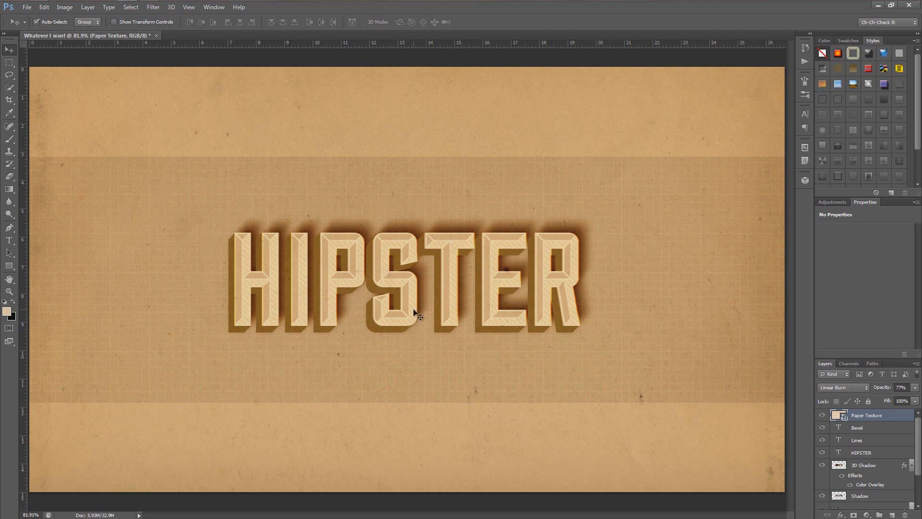
Step: Add a PHOTOSHOP TUTORIAL text layer centered below the patterned band
key(t)
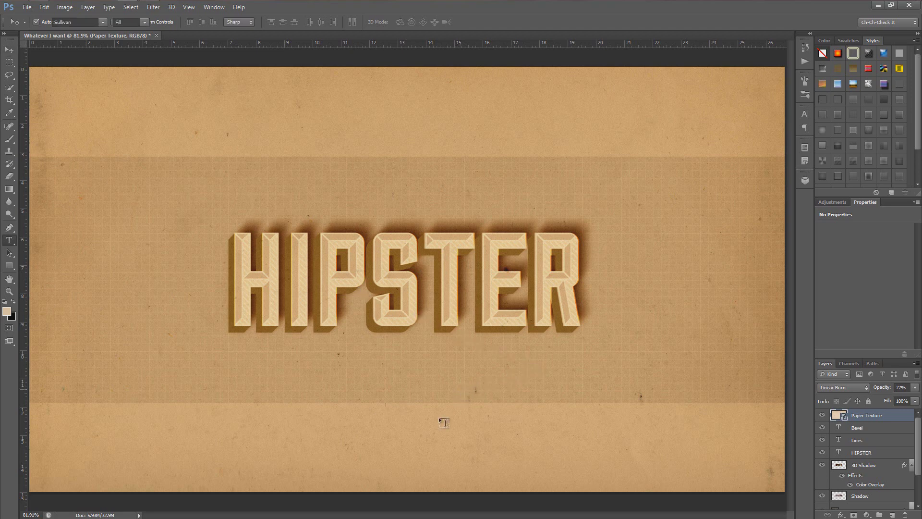
click(406, 432)
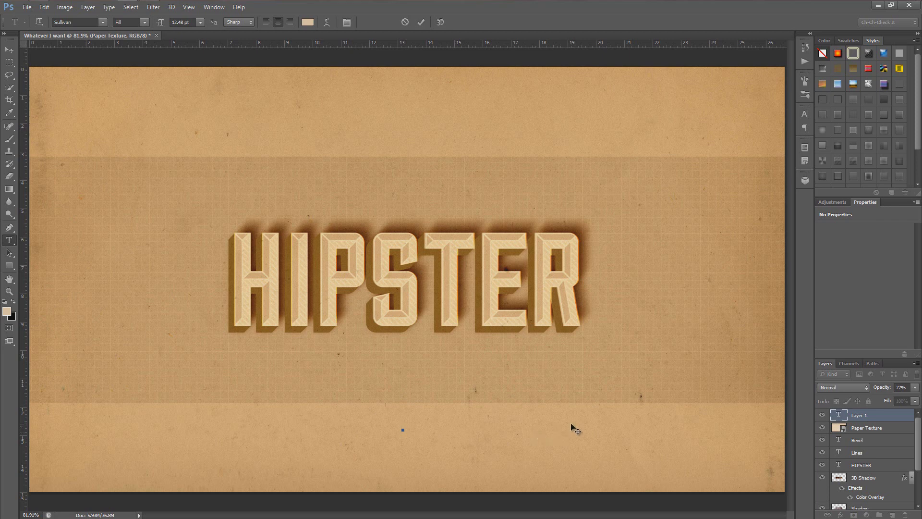
key(ctrl+v)
click(869, 420)
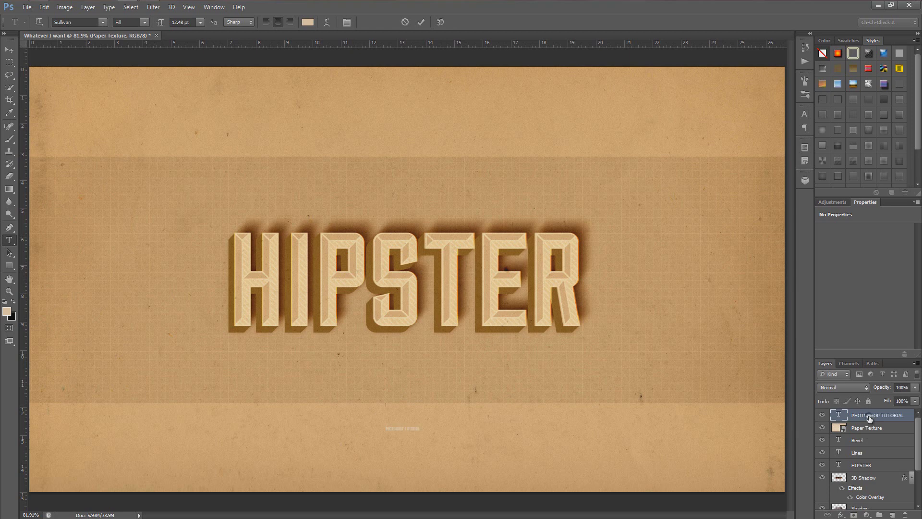
Step: Scale the PHOTOSHOP TUTORIAL text to about 595% and reposition it beneath the HIPSTER title
key(v)
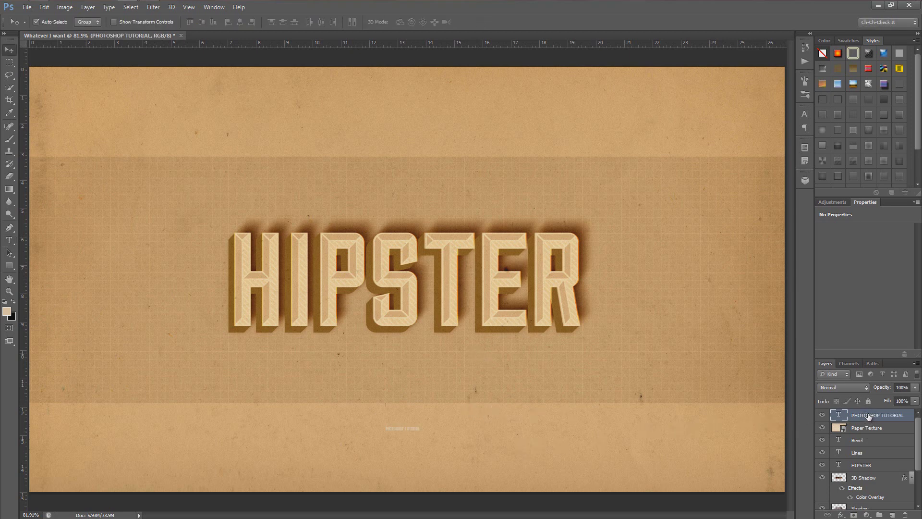
key(ctrl+t)
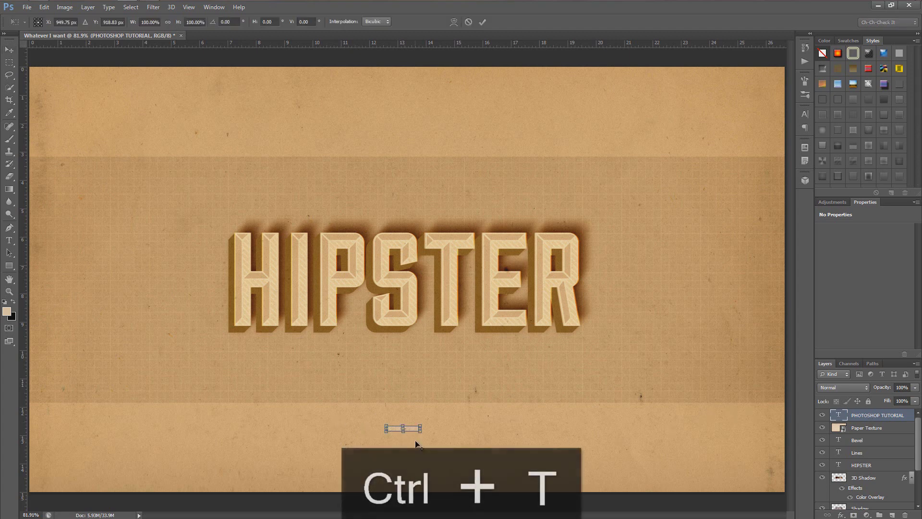
drag(421, 432, 468, 431)
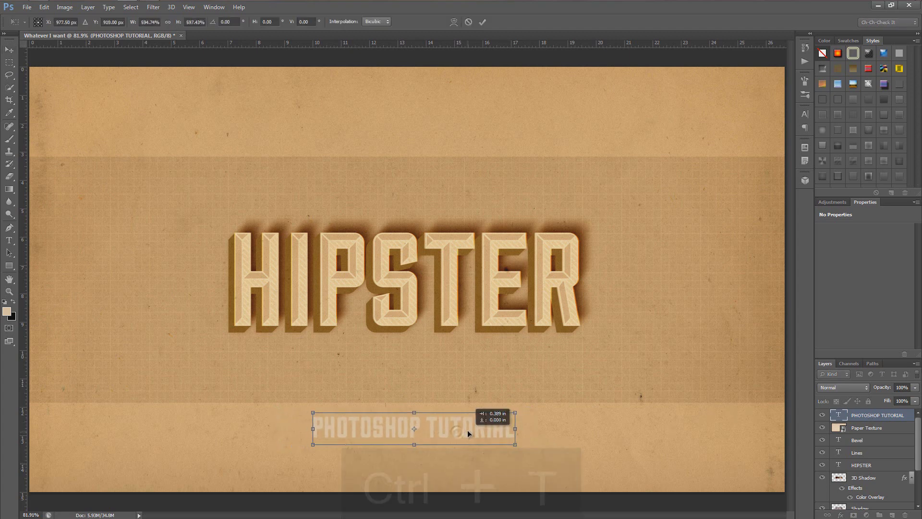
click(483, 23)
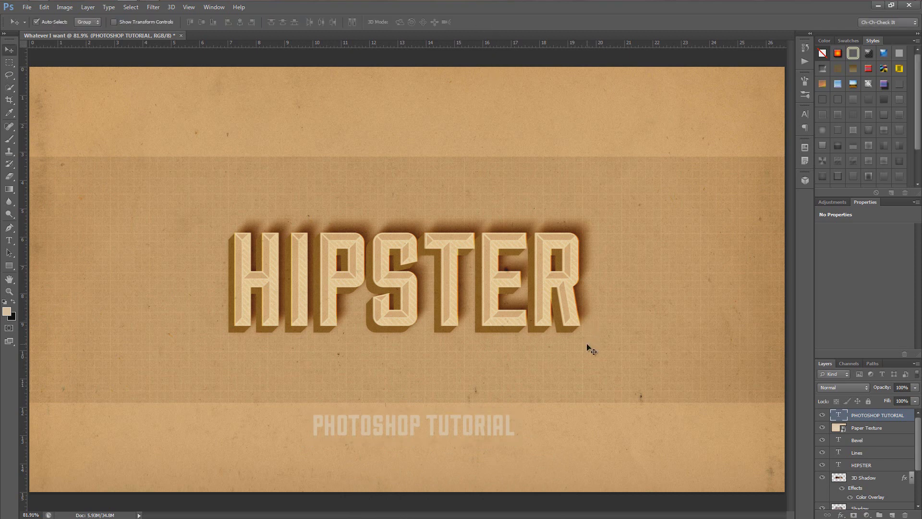
Step: Select the whole PHOTOSHOP TUTORIAL text and view the Mensch font page on Lost Type in the browser before returning to Photoshop
key(t)
triple_click(473, 428)
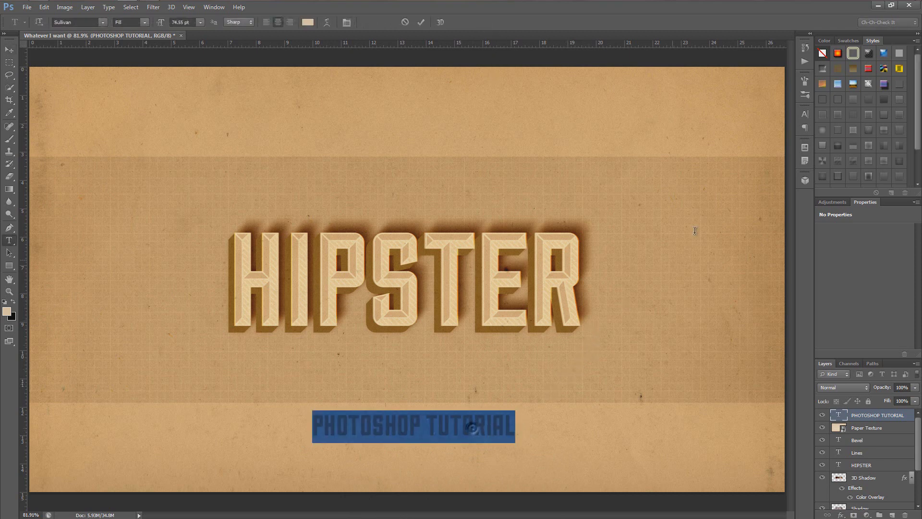
click(126, 7)
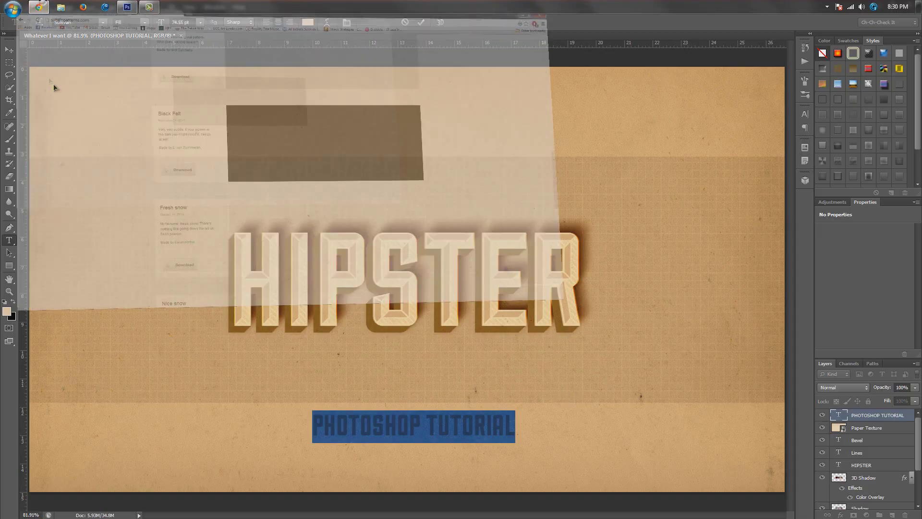
click(118, 8)
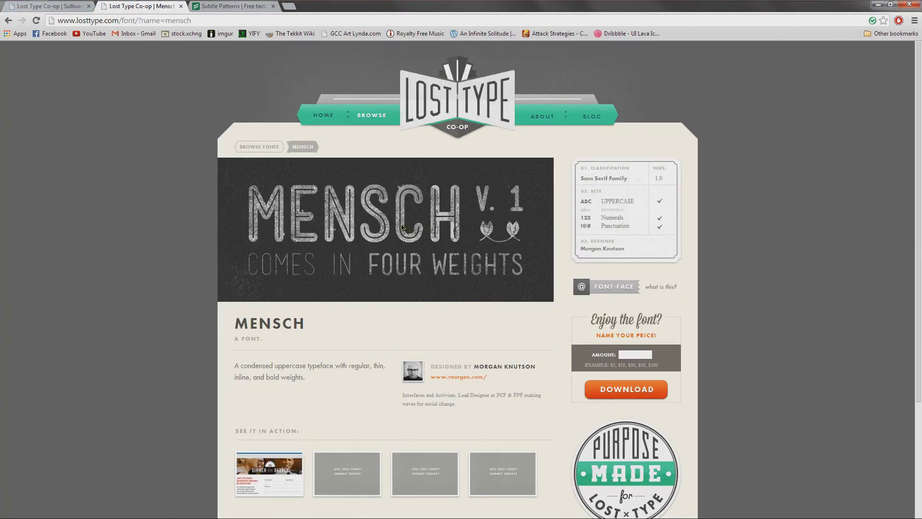
click(130, 7)
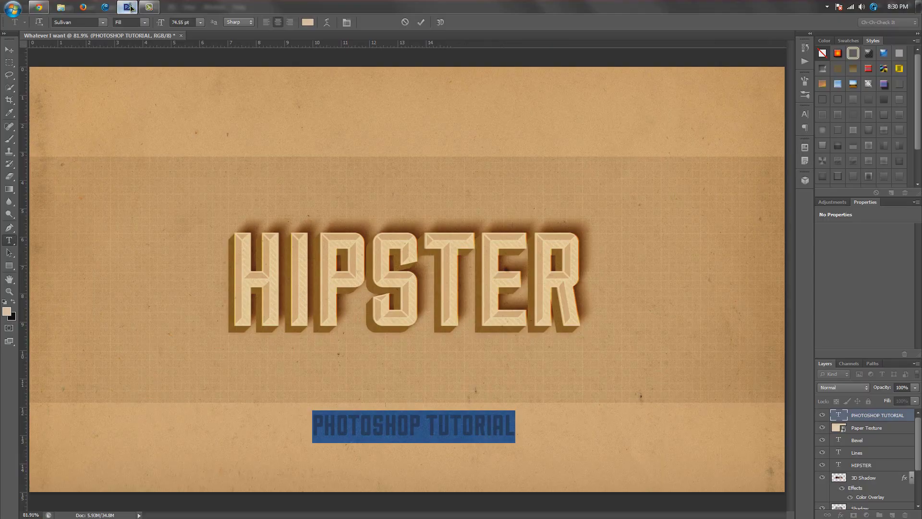
Step: Change the font of the PHOTOSHOP TUTORIAL text to Mensch
click(805, 115)
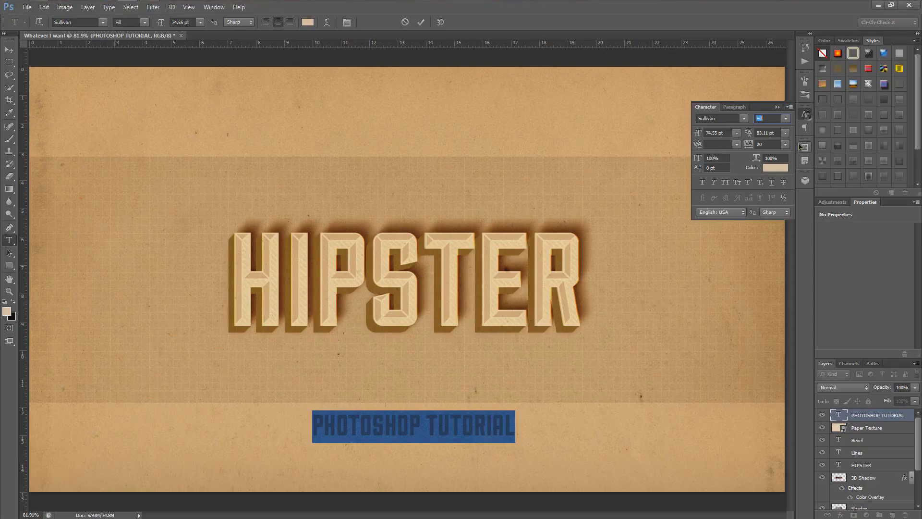
click(744, 119)
scroll(794, 221, up, 6)
scroll(768, 269, down, 6)
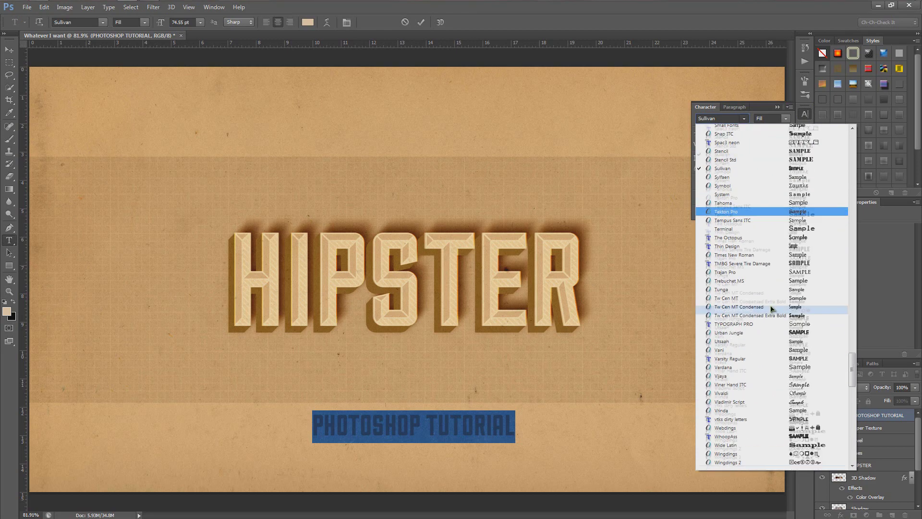
scroll(748, 262, up, 10)
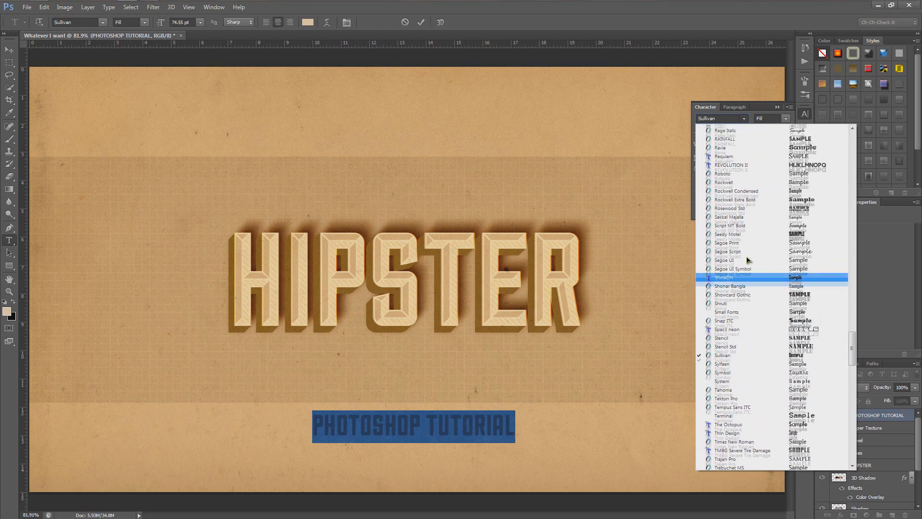
scroll(742, 263, up, 3)
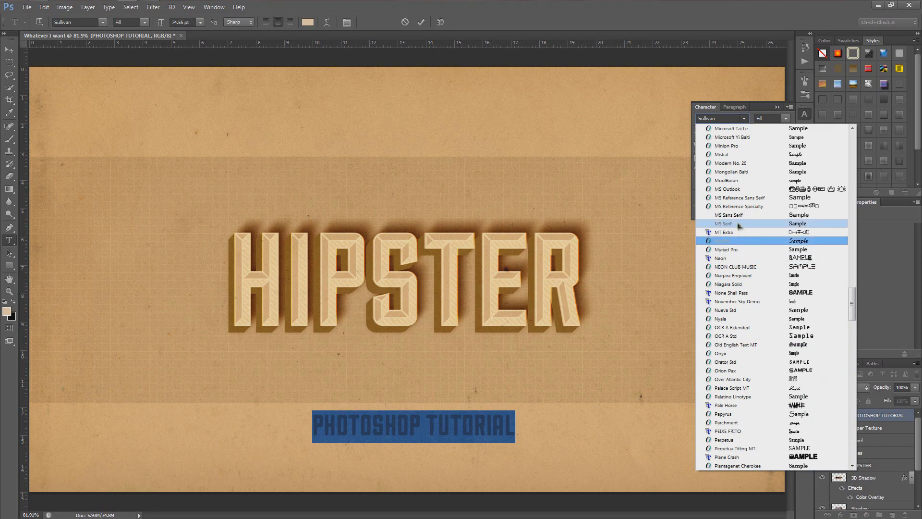
scroll(736, 226, up, 5)
scroll(735, 223, up, 4)
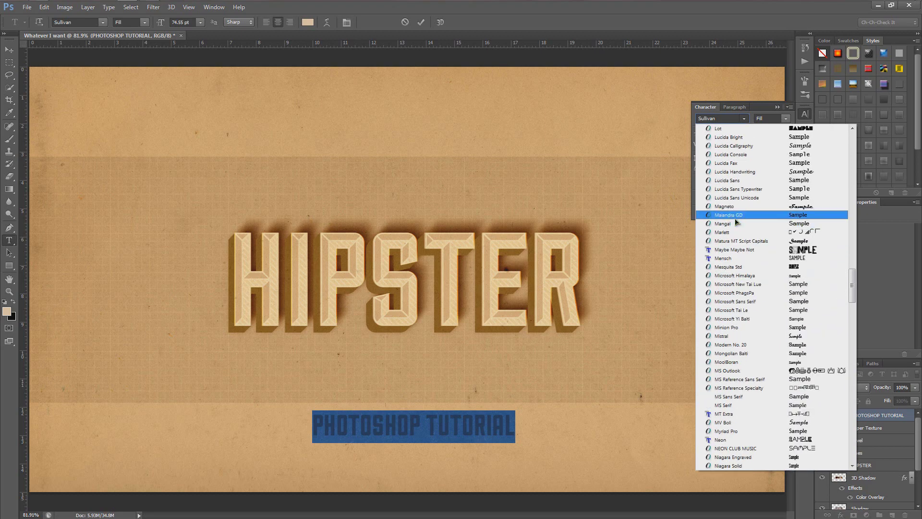
click(732, 259)
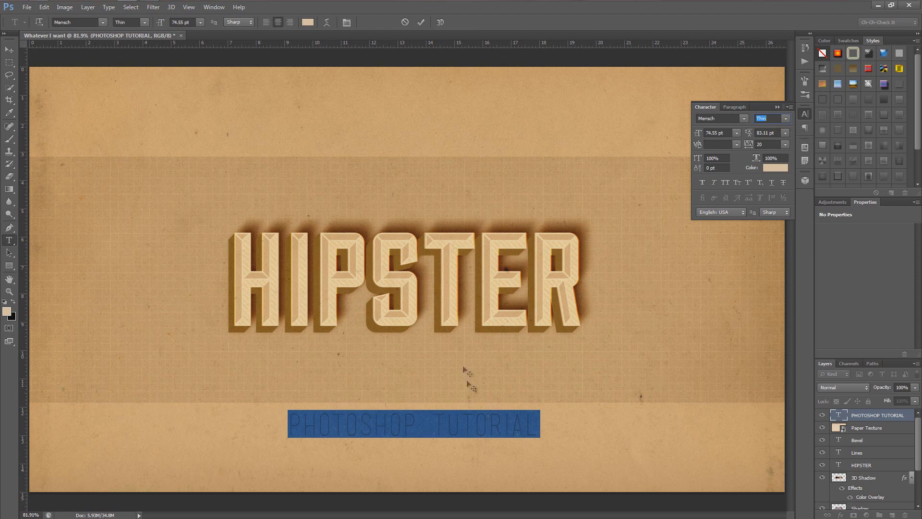
Step: Change the color of the PHOTOSHOP TUTORIAL text to white
click(774, 171)
drag(672, 144, 556, 99)
click(857, 143)
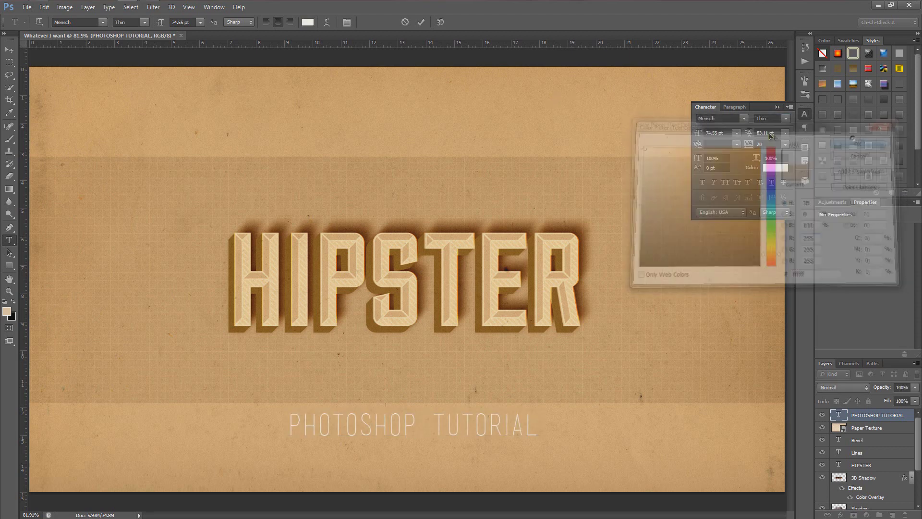
click(805, 114)
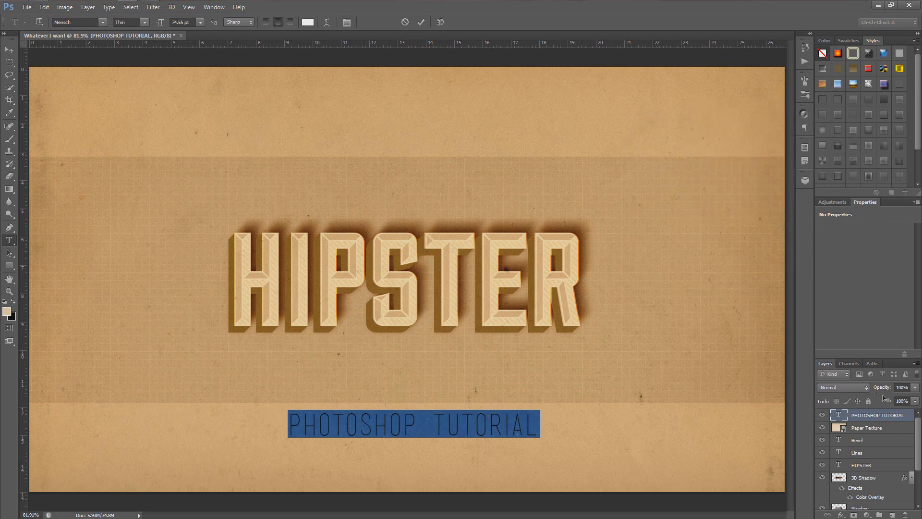
Step: Add a Drop Shadow to the PHOTOSHOP TUTORIAL layer with 70% opacity, 2 px distance and a reduced size
click(841, 514)
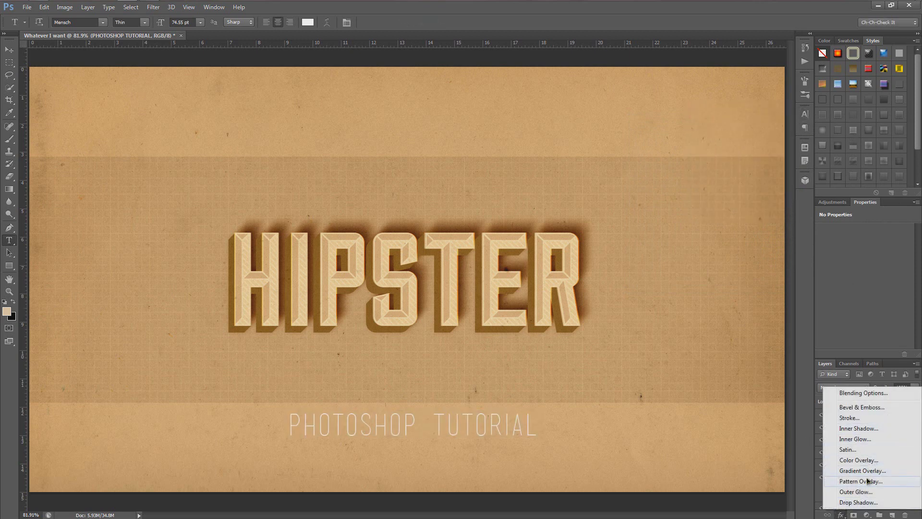
click(859, 502)
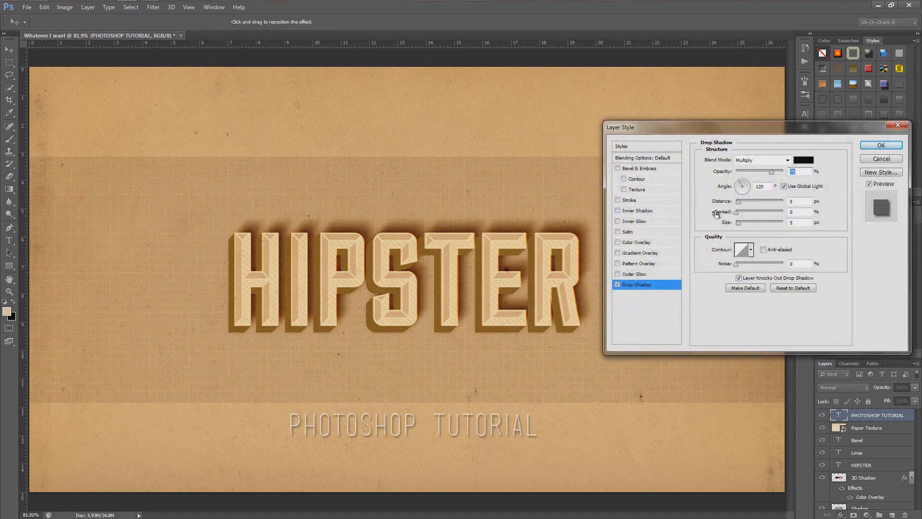
drag(773, 173, 768, 172)
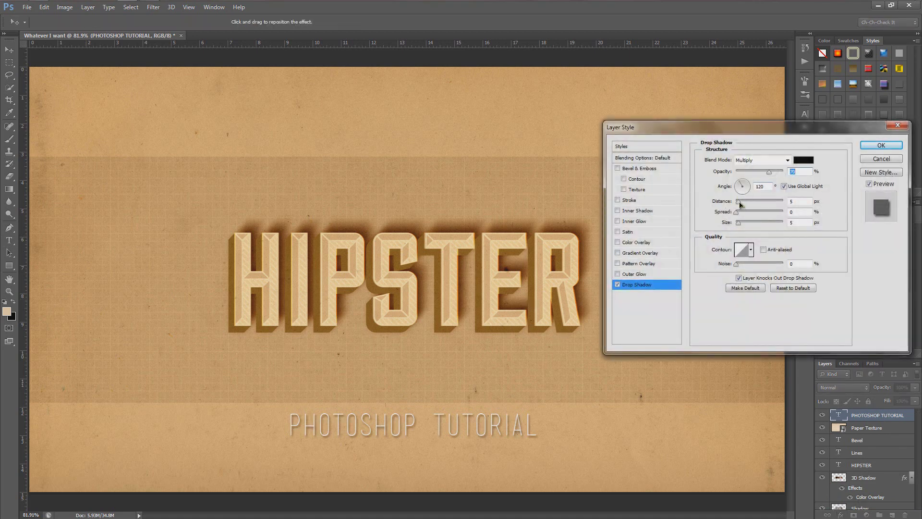
drag(739, 223, 736, 223)
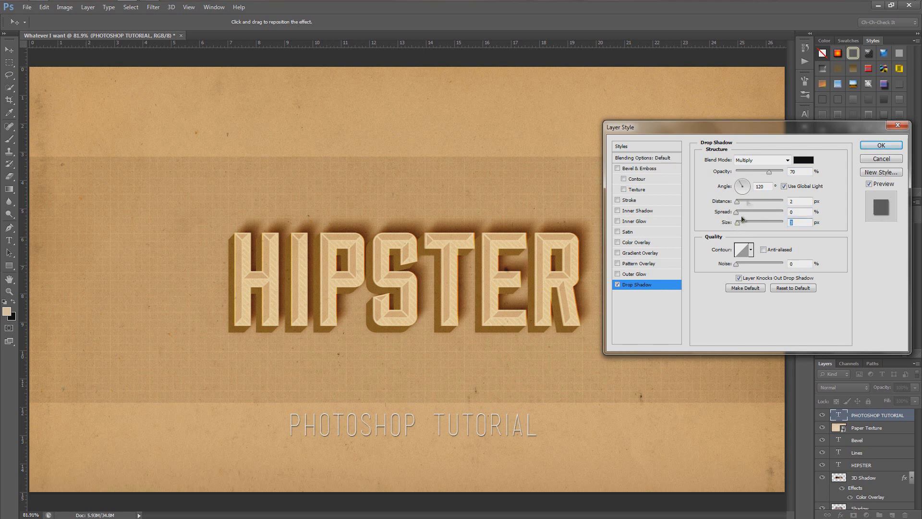
click(881, 145)
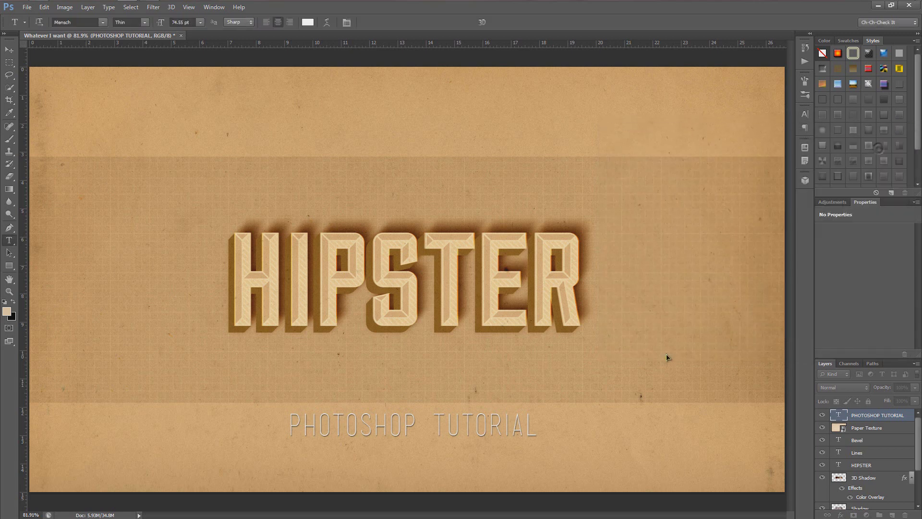
Step: Nudge the PHOTOSHOP TUTORIAL text beneath the band and scale it down slightly
click(9, 50)
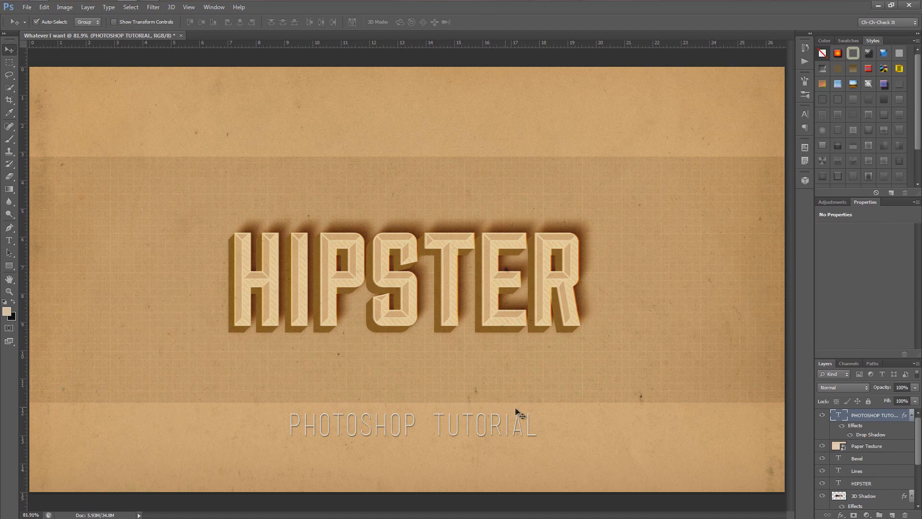
drag(458, 426, 460, 426)
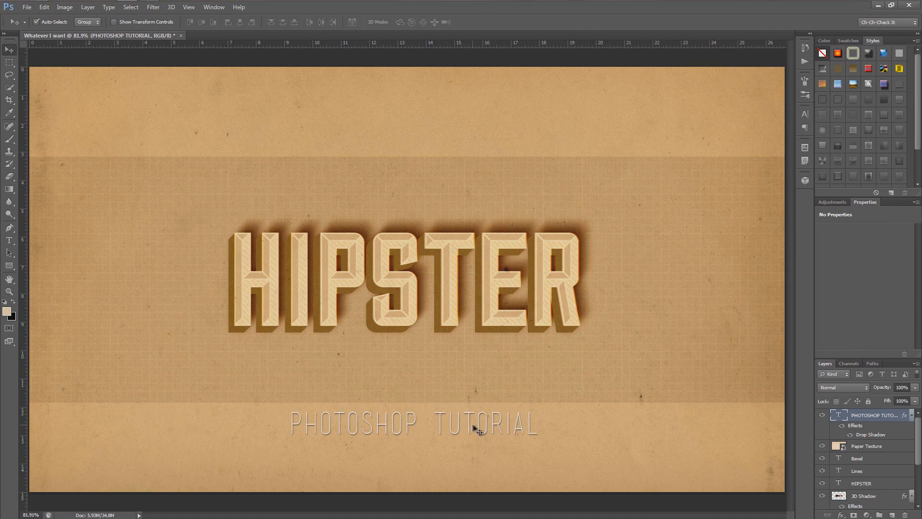
key(ctrl+t)
drag(542, 436, 532, 432)
click(482, 21)
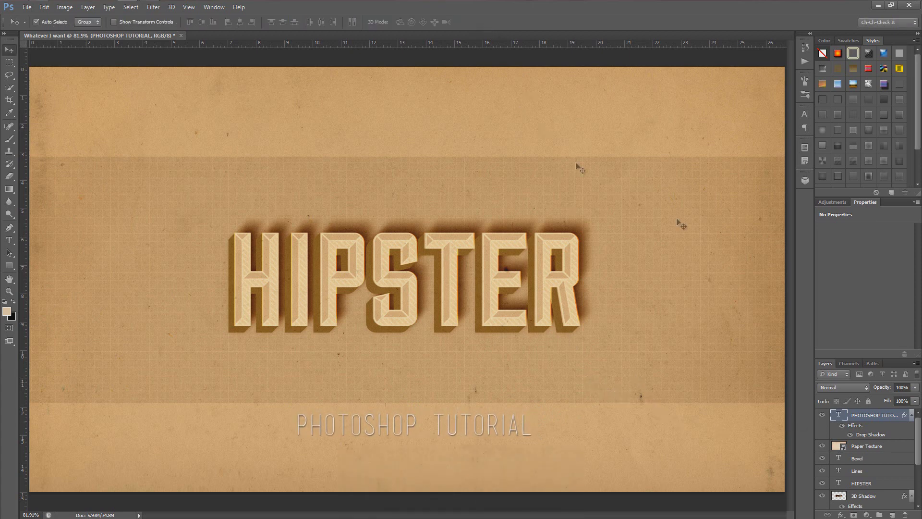
Step: Center the PHOTOSHOP TUTORIAL text horizontally on the canvas and deselect
key(ctrl+a)
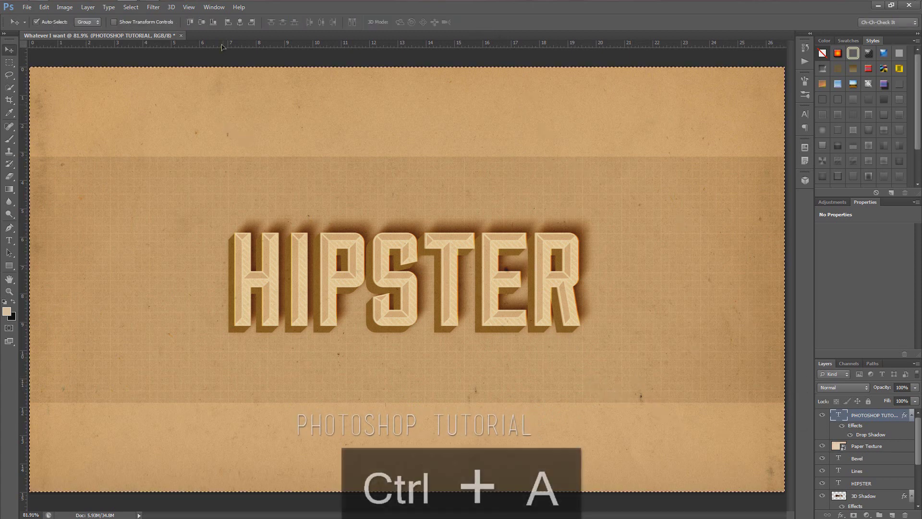
click(240, 22)
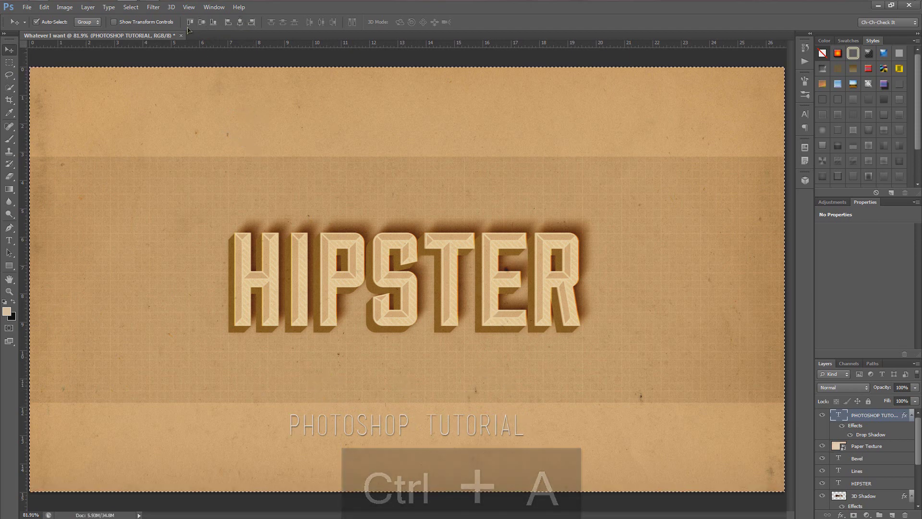
key(ctrl+d)
Step: Set the blend mode of the PHOTOSHOP TUTORIAL layer to Soft Light and check the artwork at different magnifications
click(843, 387)
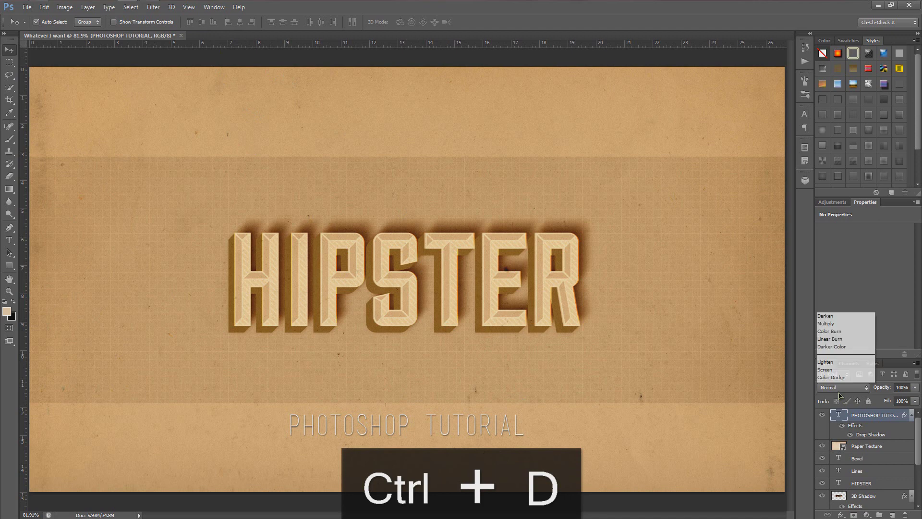
click(835, 264)
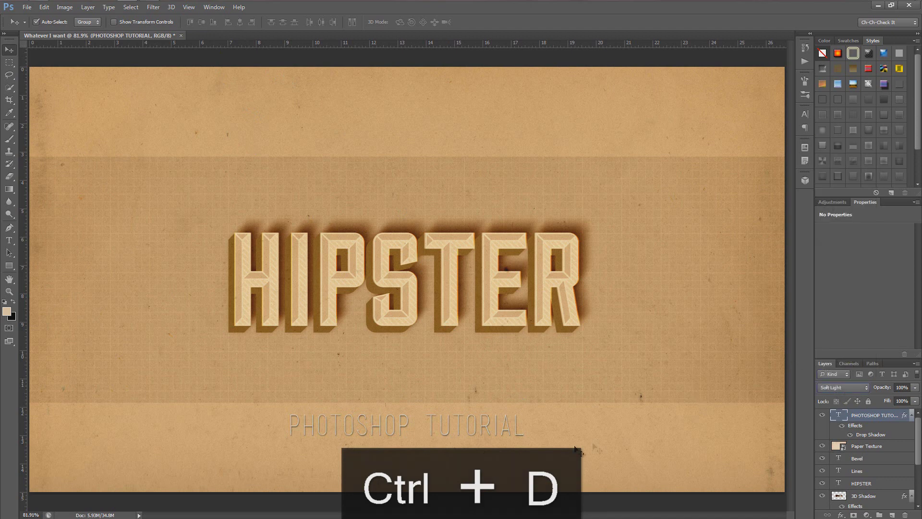
scroll(473, 381, up, 3)
scroll(461, 398, down, 2)
click(458, 413)
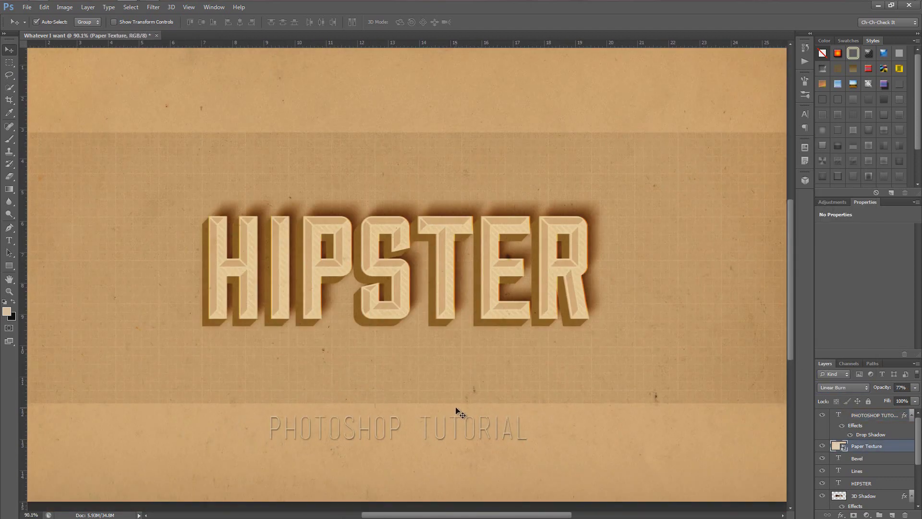
scroll(459, 413, down, 2)
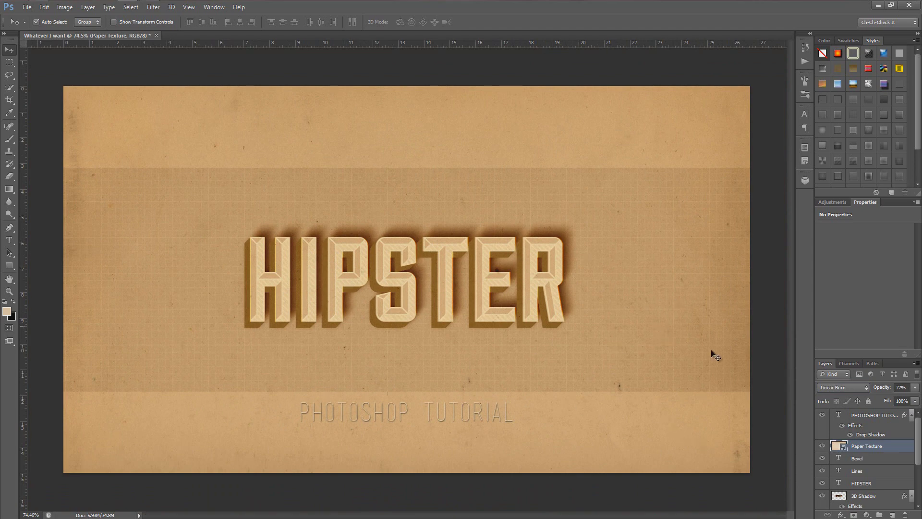
Step: Add a Curves adjustment layer above the PHOTOSHOP TUTORIAL layer and lower the RGB curve's shadows to darken the image
click(877, 416)
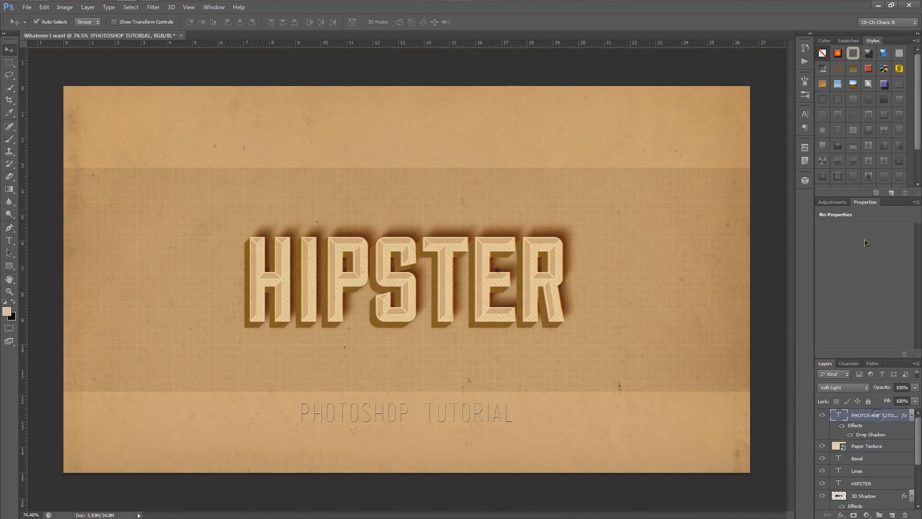
click(833, 202)
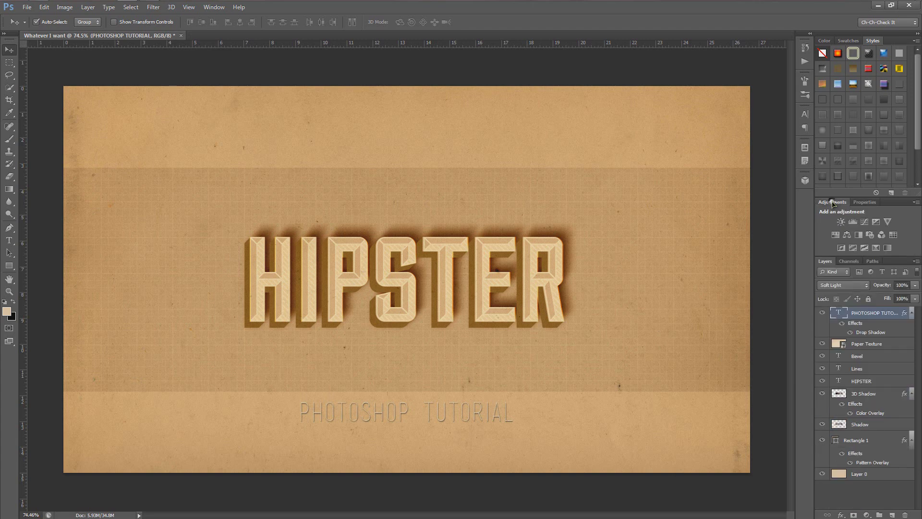
click(865, 222)
drag(854, 304, 859, 312)
Step: Lower the shadows of the Red and Green channels in the Curves adjustment, with the green point at input 82, output 36
click(870, 243)
click(867, 261)
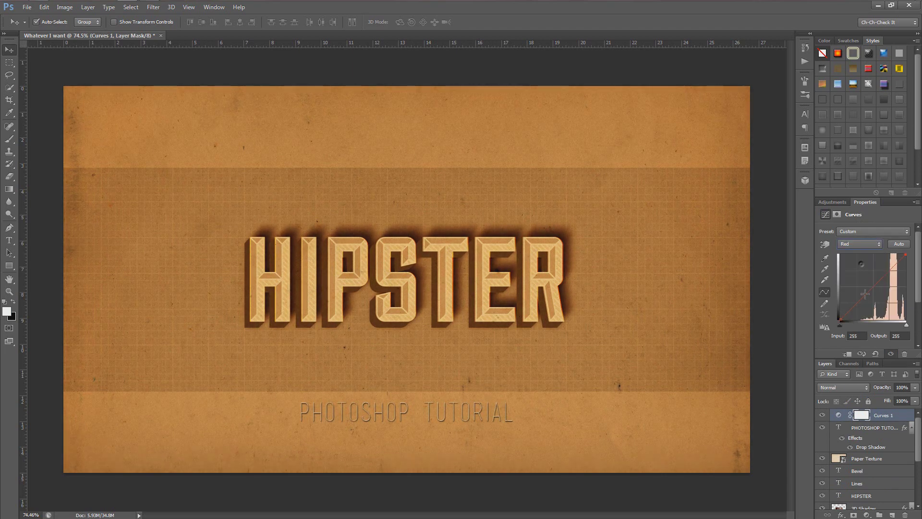
drag(860, 299, 861, 310)
click(872, 245)
click(865, 271)
Step: Raise the Blue channel's curve slightly in the Curves adjustment to give the image a pinkish tint
click(863, 244)
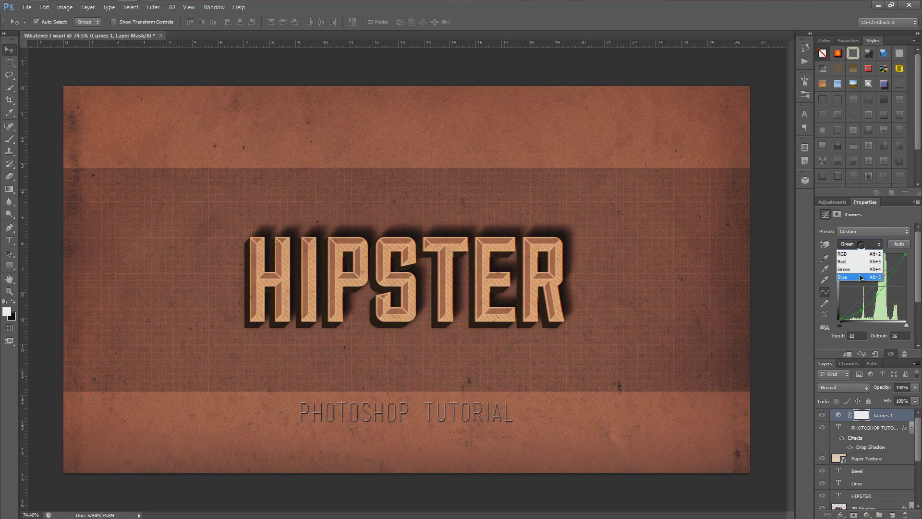
click(864, 283)
mouse_move(862, 294)
mouse_down()
mouse_move(863, 281)
mouse_move(864, 298)
mouse_move(863, 291)
mouse_up()
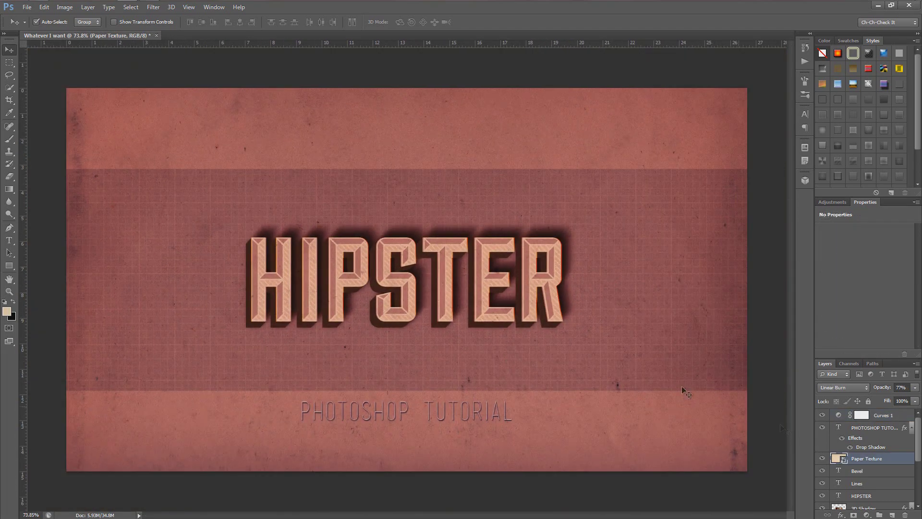
Step: Move the PHOTOSHOP TUTORIAL layer above the Curves 1 adjustment layer
key(ctrl+0)
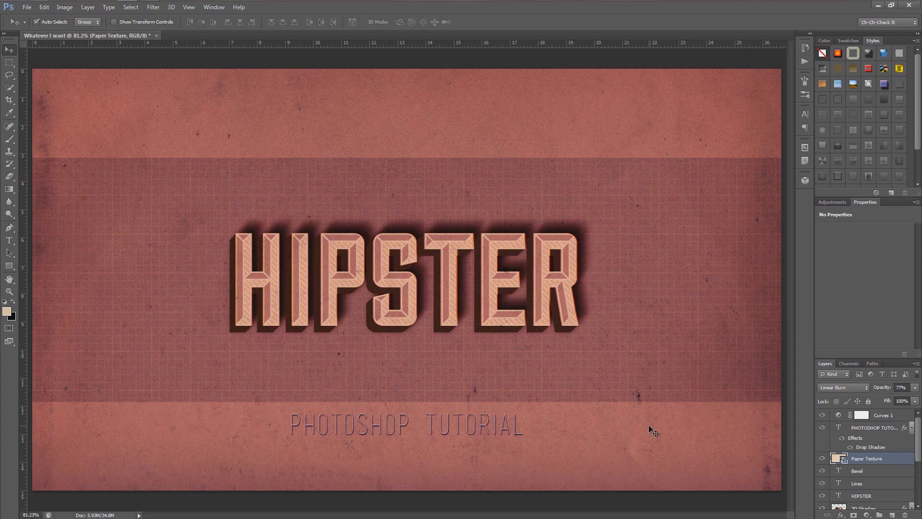
drag(872, 415, 871, 416)
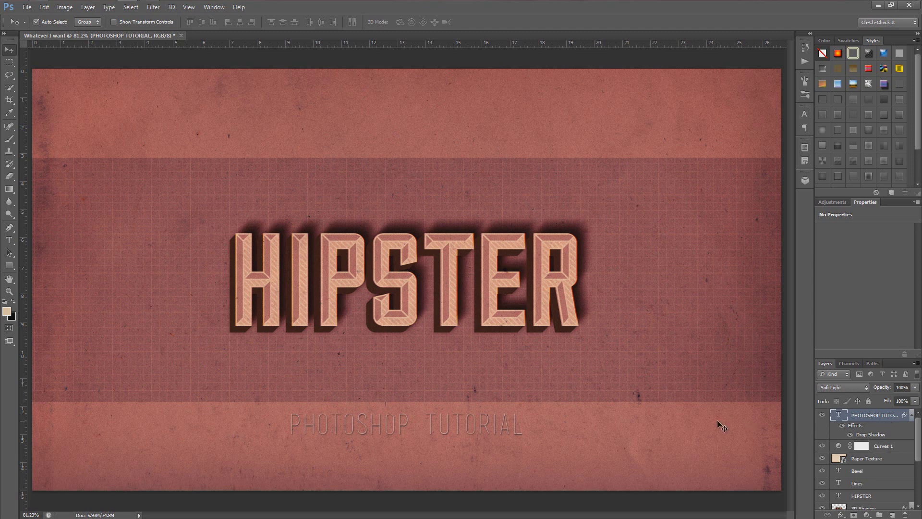
Step: Save the document to the Desktop as a layered Photoshop file named Hipster PSD II with Maximize Compatibility on
key(ctrl+shift+s)
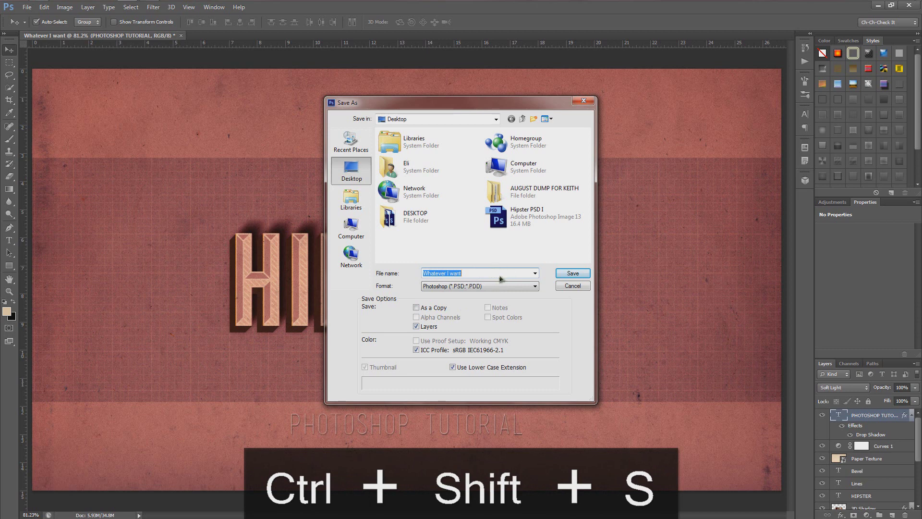
click(521, 214)
click(485, 273)
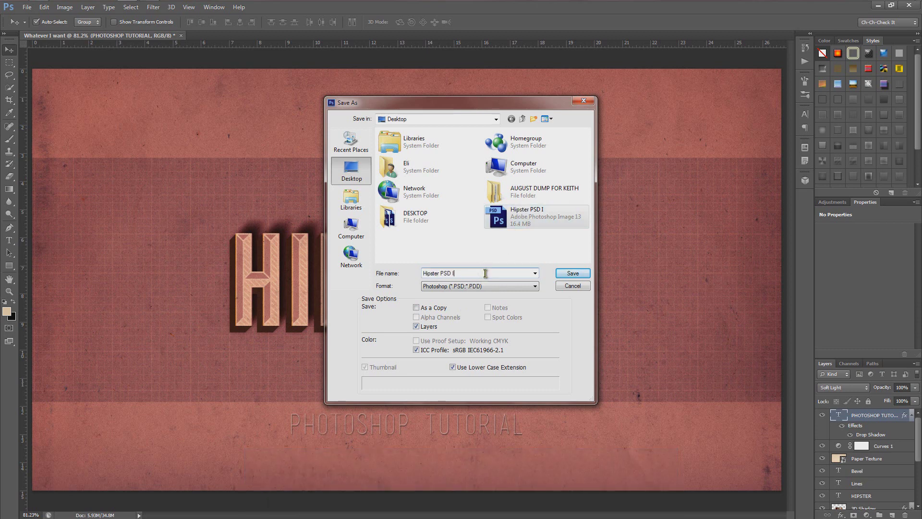
key(Return)
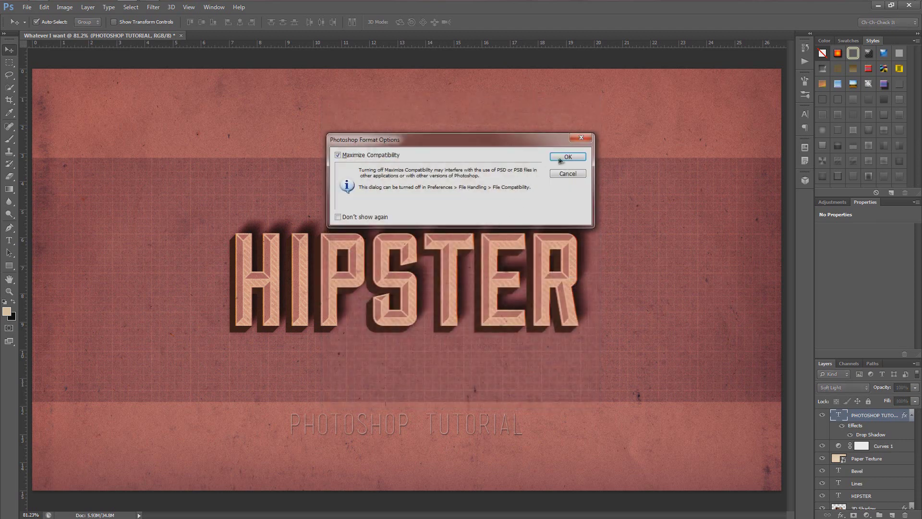
click(560, 158)
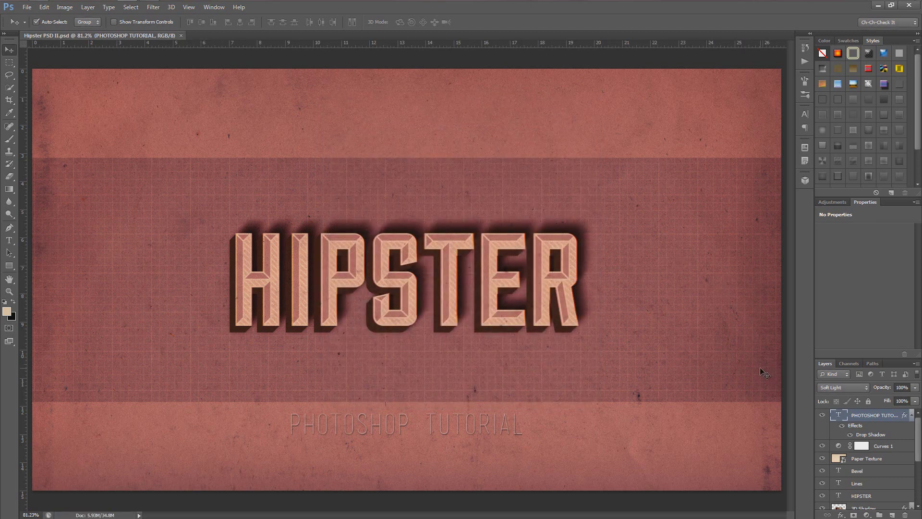